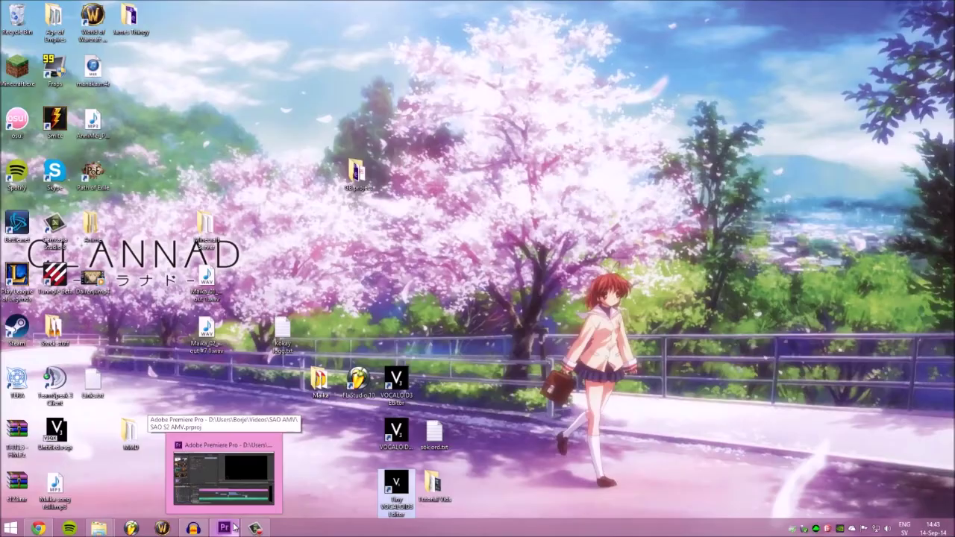
Step: Switch to the SAO S2 AMV project in Adobe Premiere Pro and place the playhead at the beginning of the first Video 3 clip
left_click(225, 528)
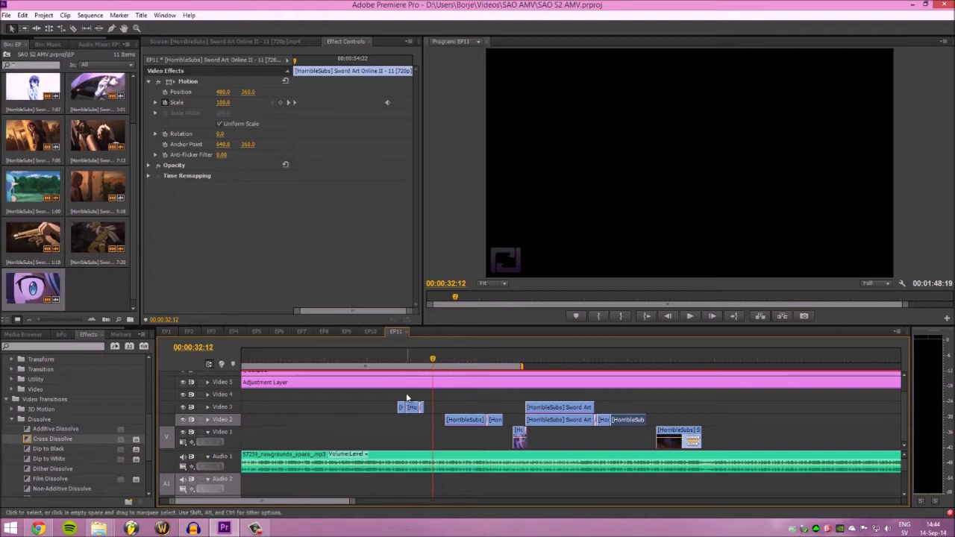
scroll(395, 418, "up", 4)
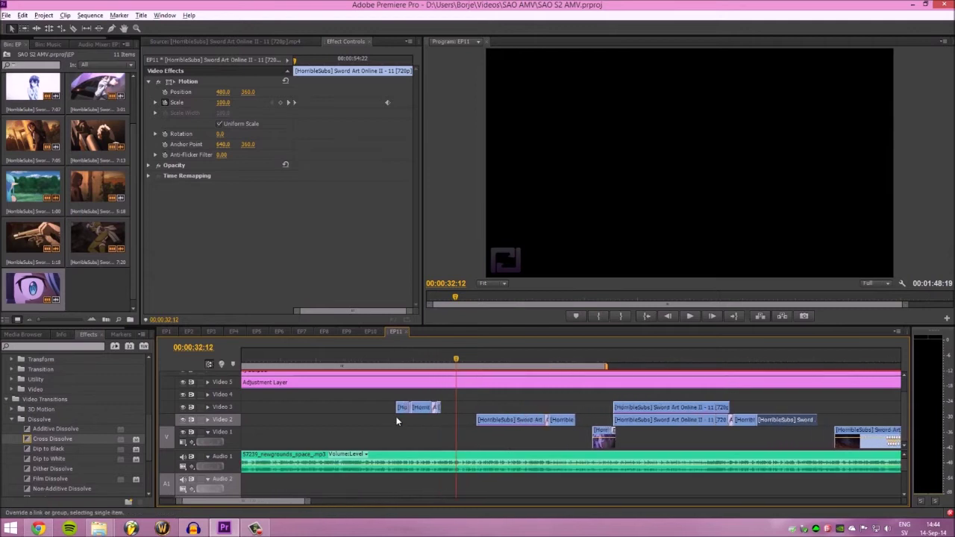
left_click_drag(273, 501, 254, 501)
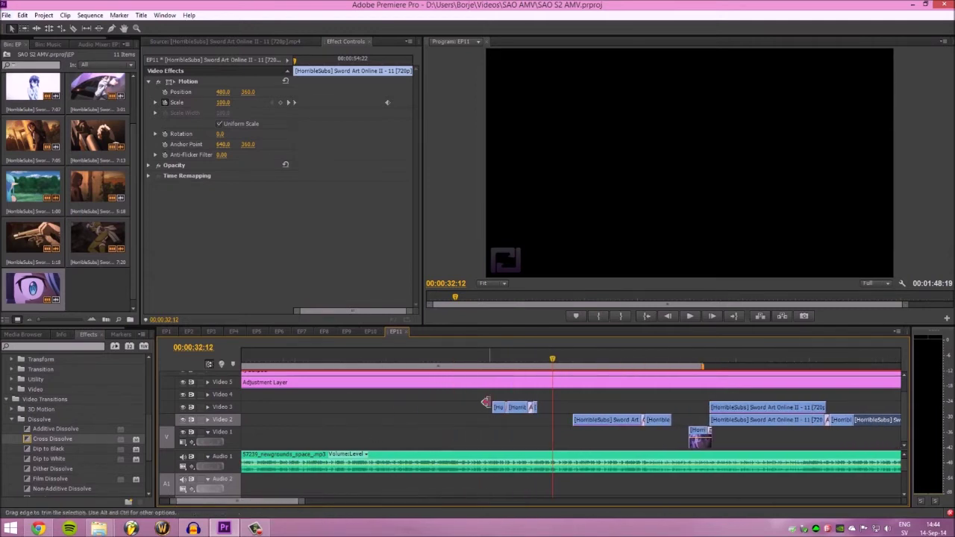
scroll(531, 417, "up", 2)
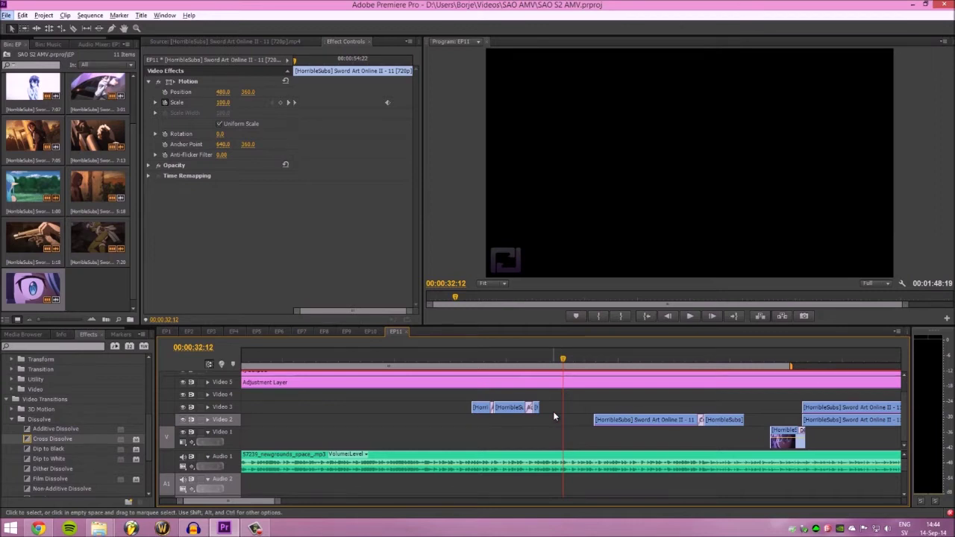
left_click(465, 360)
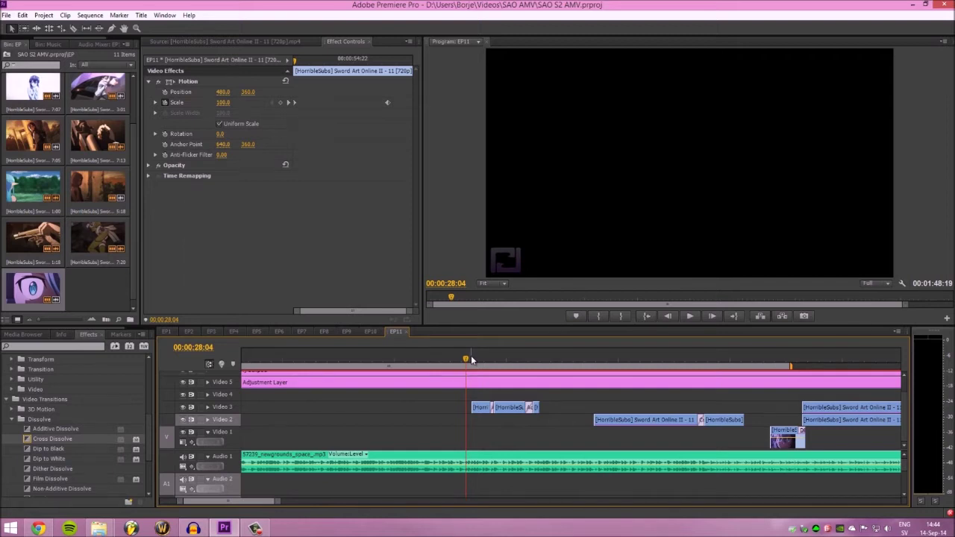
left_click(477, 360)
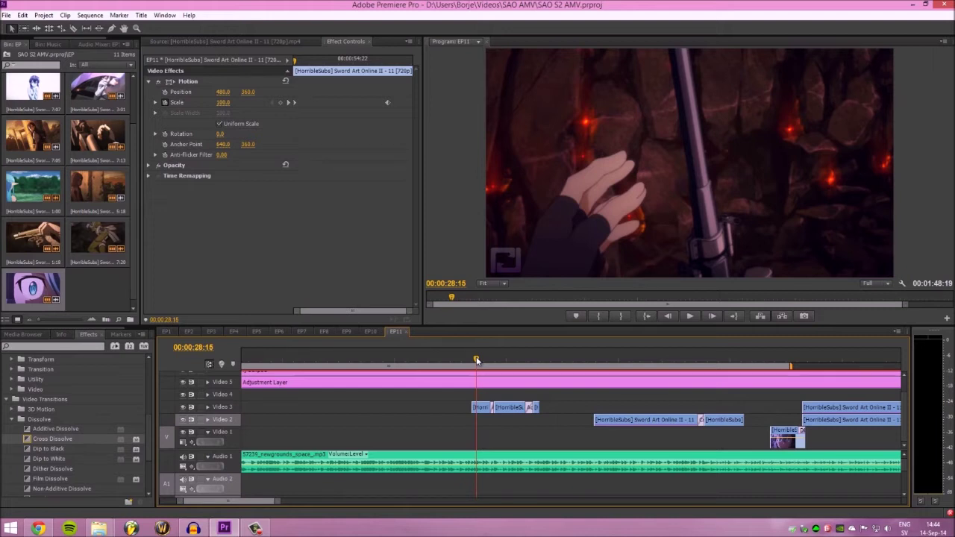
Step: Play the EP11 sequence from the start of the first Video 3 clip until past the last Video 1 clip
scroll(564, 410, "down", 2)
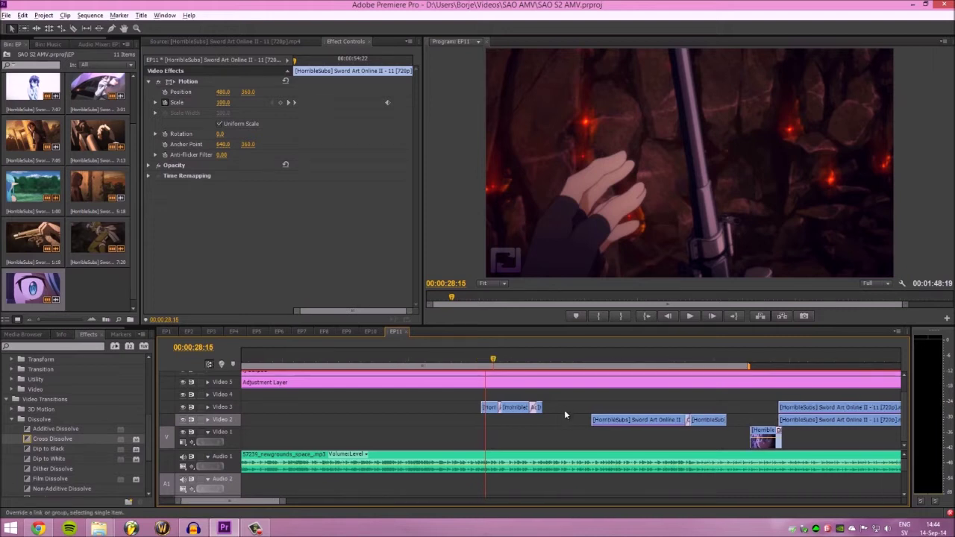
scroll(564, 410, "down", 1)
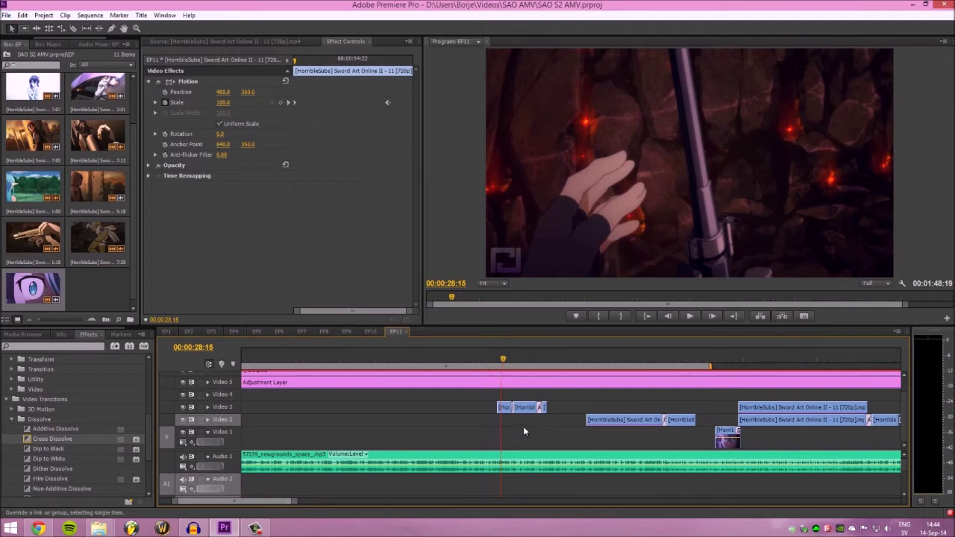
scroll(523, 426, "down", 1)
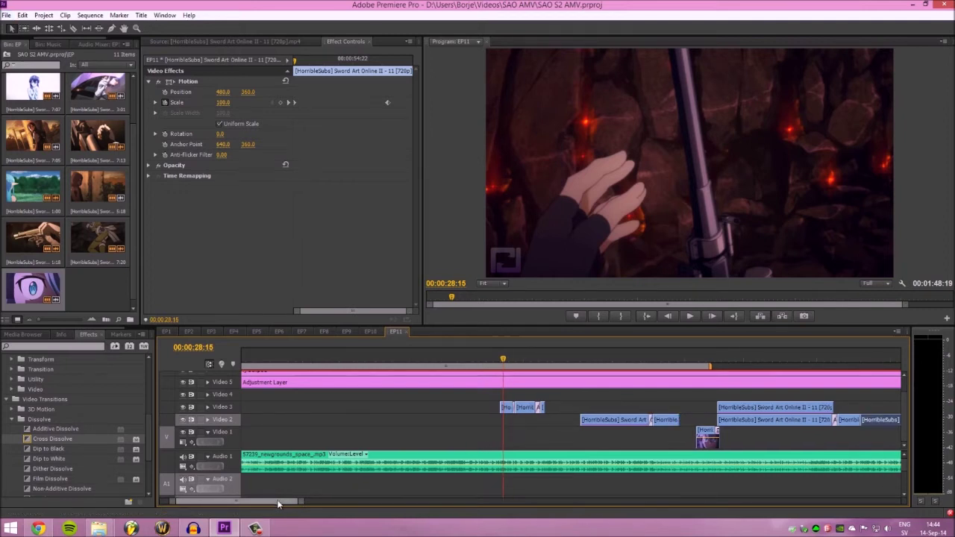
left_click_drag(277, 504, 288, 504)
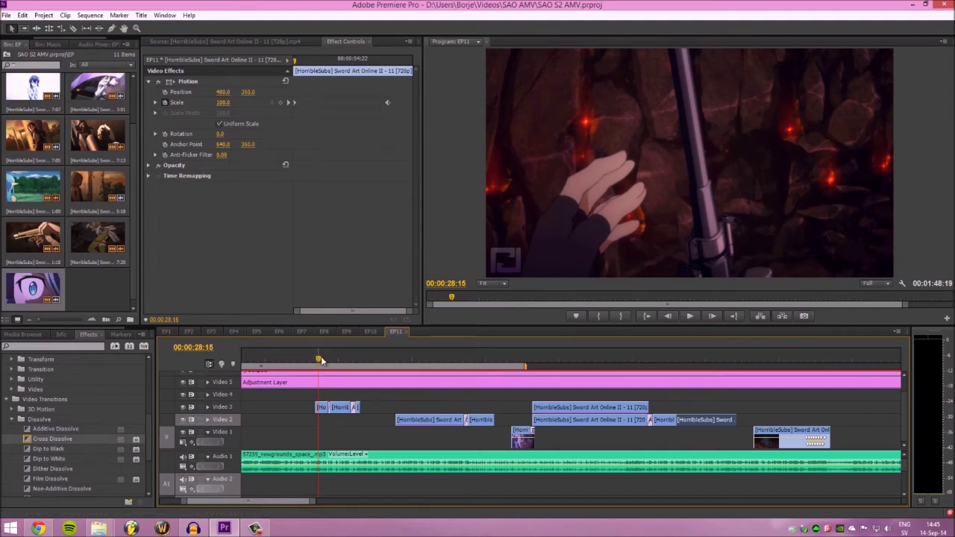
left_click_drag(317, 361, 314, 361)
key("space")
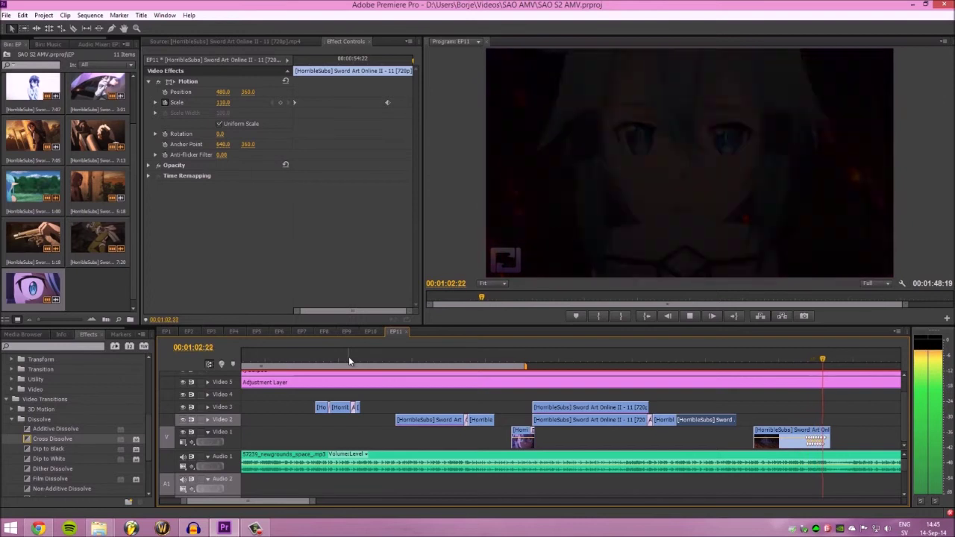
key("space")
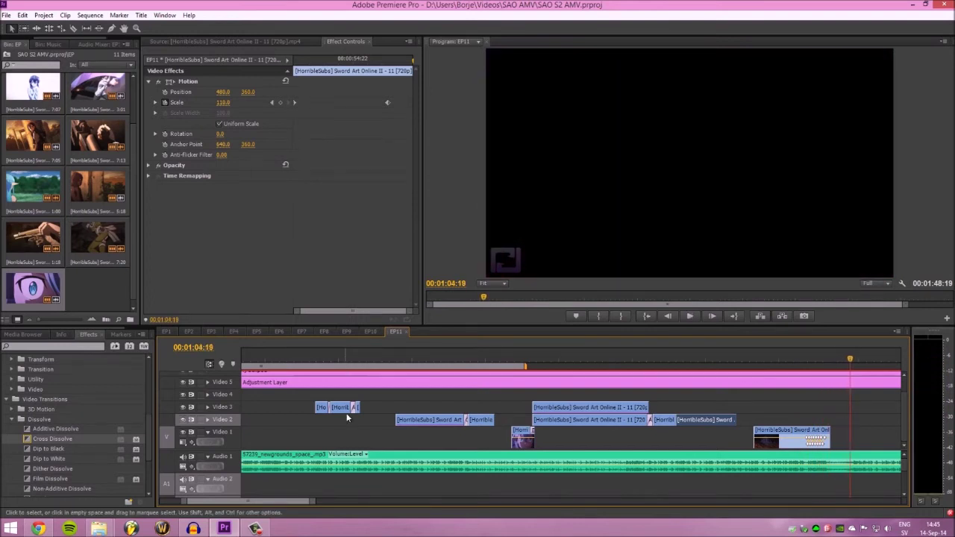
Step: Scrub through the clips on Video 3 and Video 2, including the overlapping clips around 00:00:45, to review their transitions and overlays
left_click(333, 357)
left_click_drag(321, 358, 347, 357)
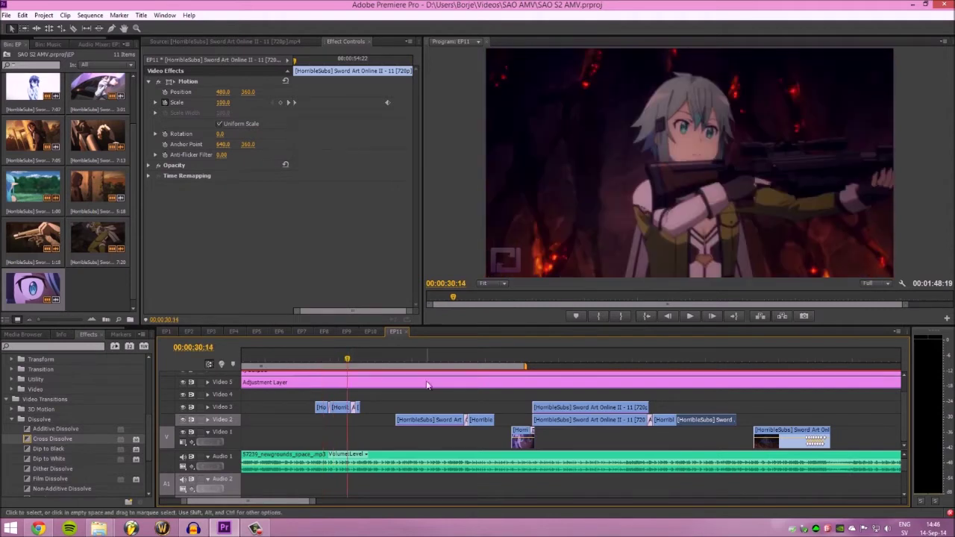
left_click(408, 357)
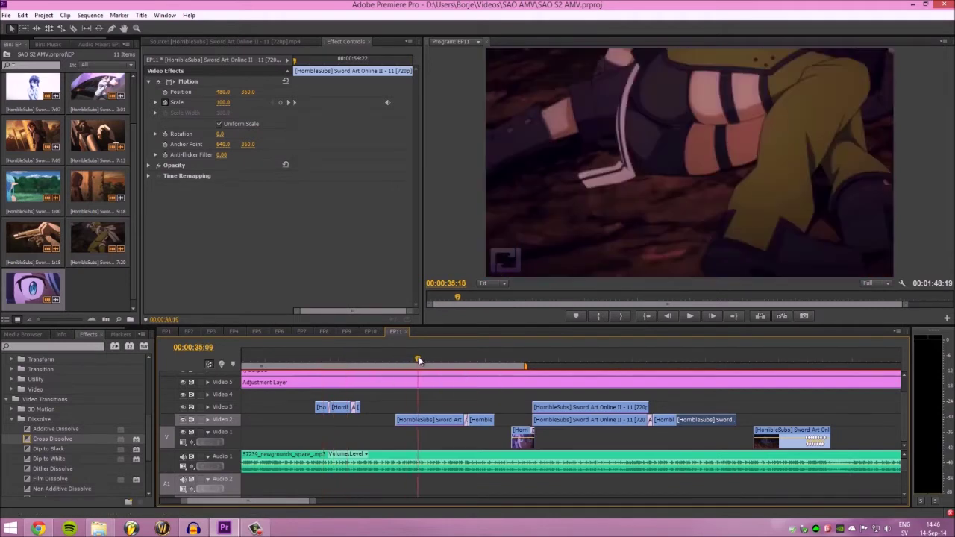
left_click(486, 361)
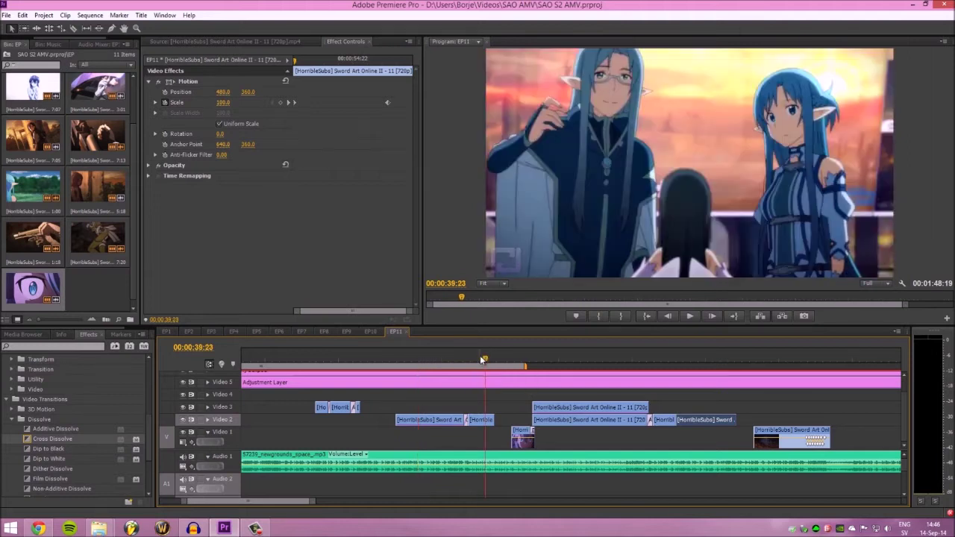
left_click_drag(479, 355, 476, 362)
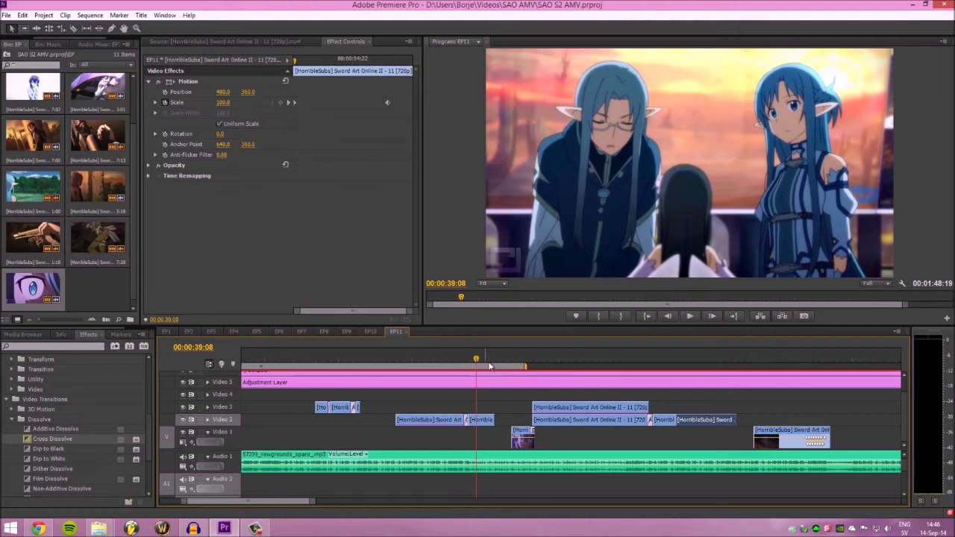
left_click(548, 362)
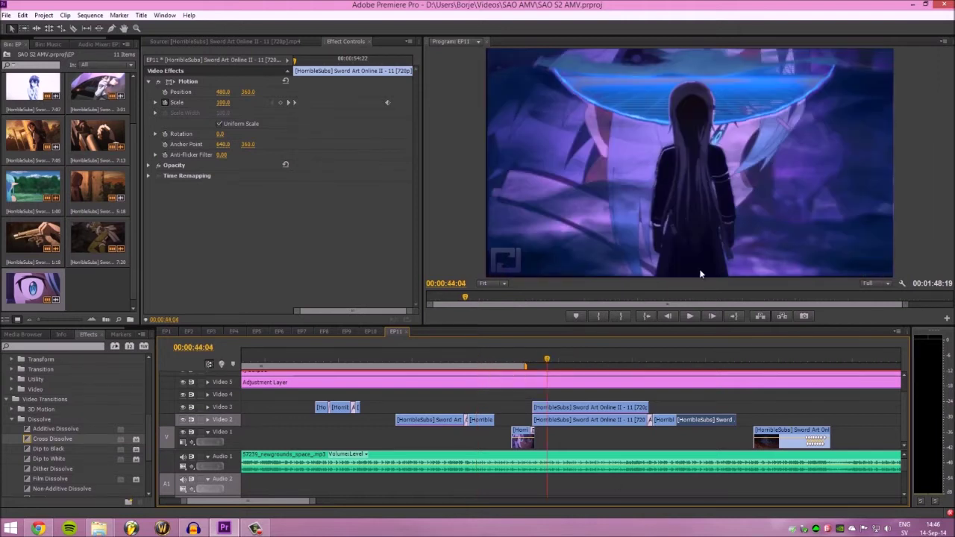
left_click(570, 359)
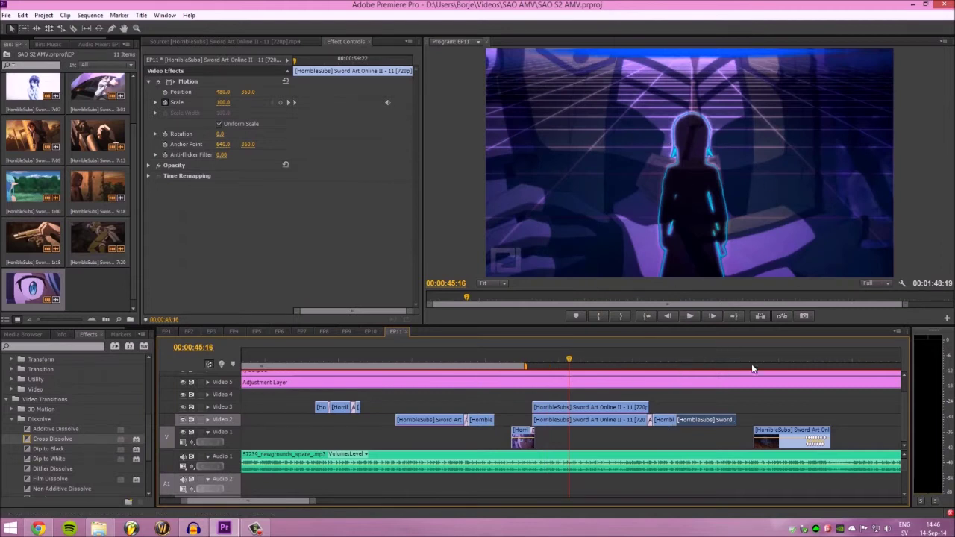
Step: Preview the ending of the last Video 1 clip by playing it from 00:01:01:07
left_click(810, 358)
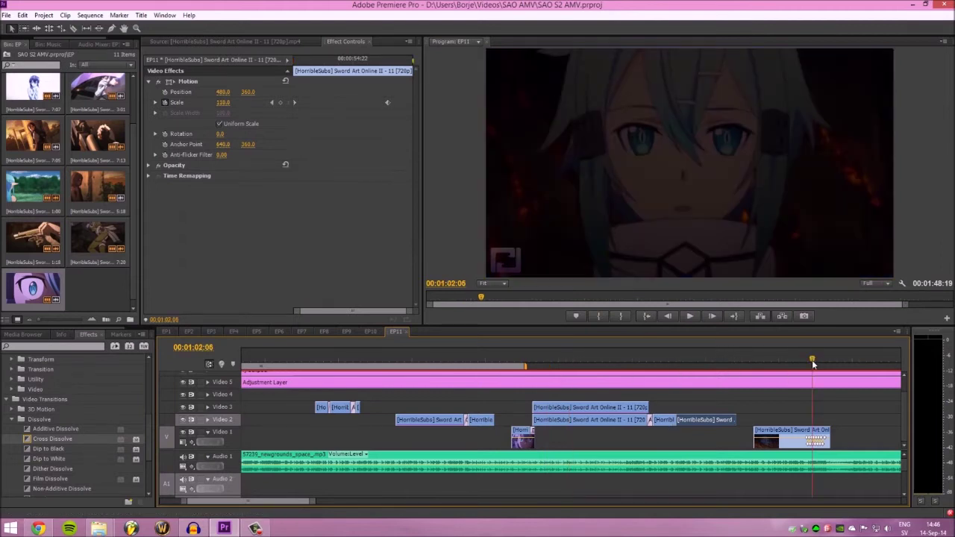
left_click_drag(806, 365, 799, 361)
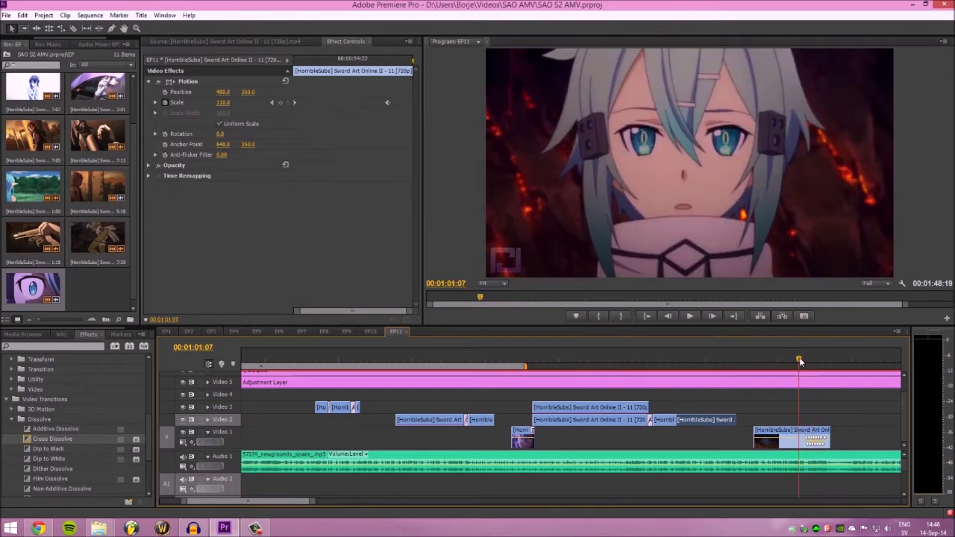
key("space")
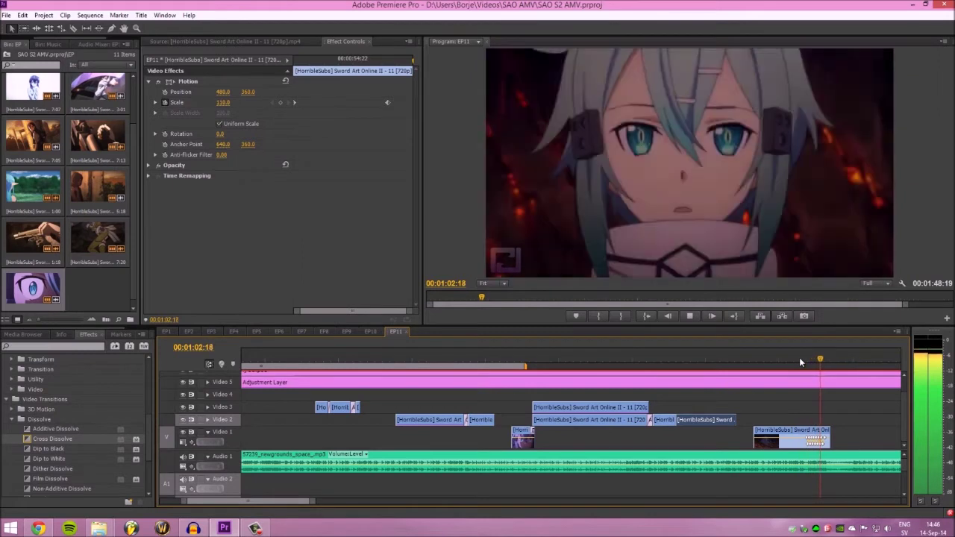
key("space")
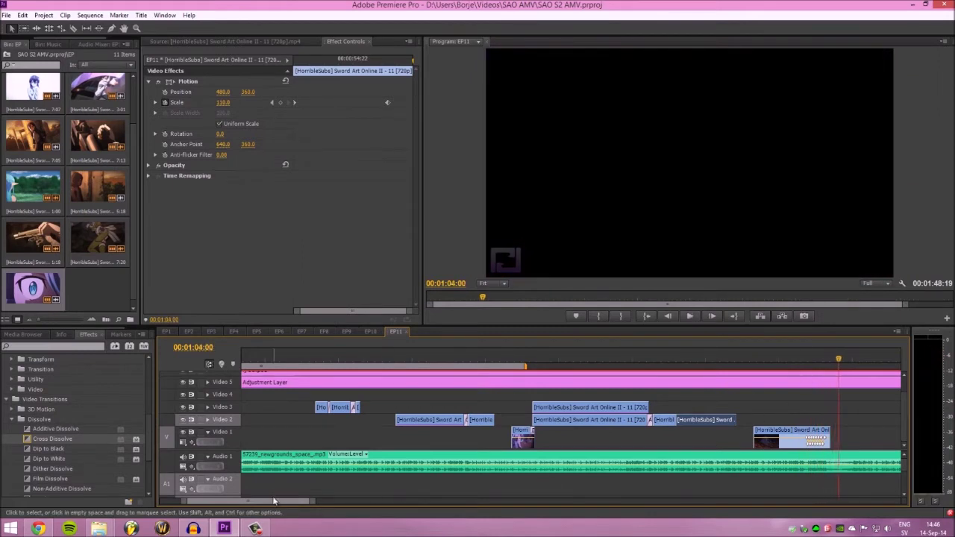
Step: Zoom in on the Video 3 clips and inspect the two Additive Dissolve transitions between them
scroll(291, 502, "up", 2)
left_click(411, 357)
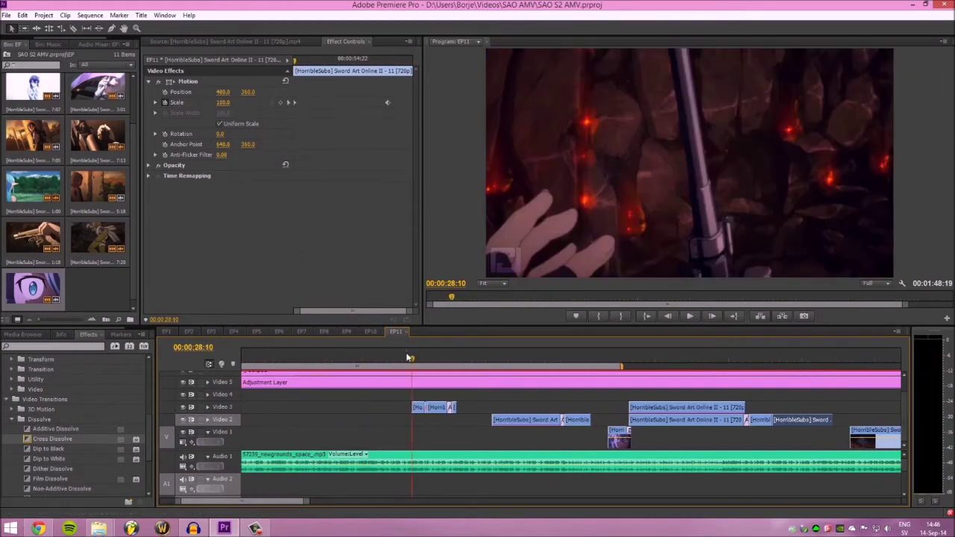
scroll(420, 410, "up", 5)
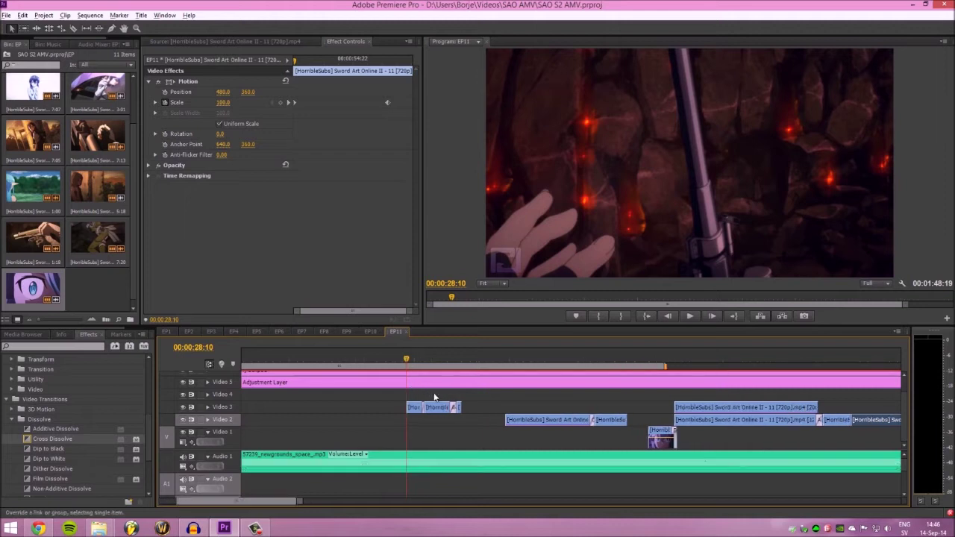
left_click(420, 409)
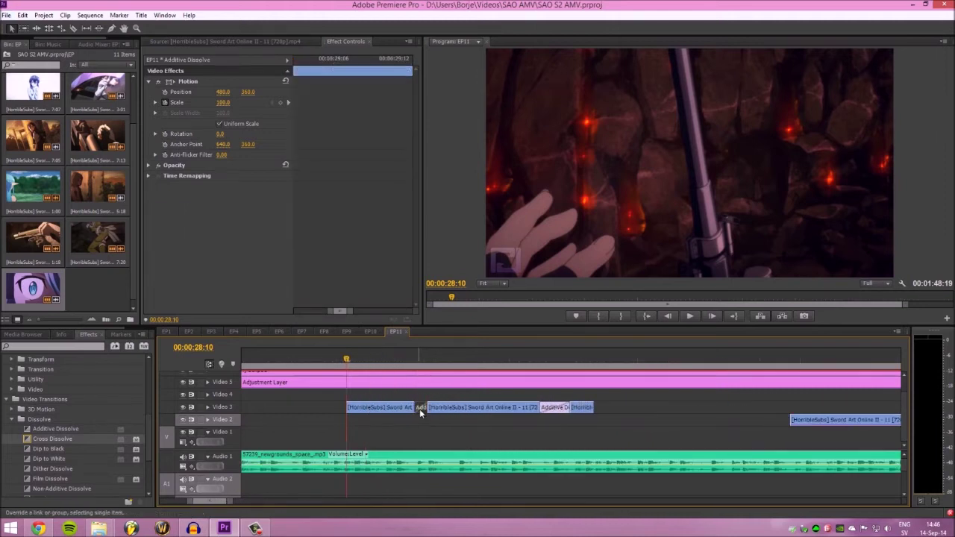
left_click(421, 360)
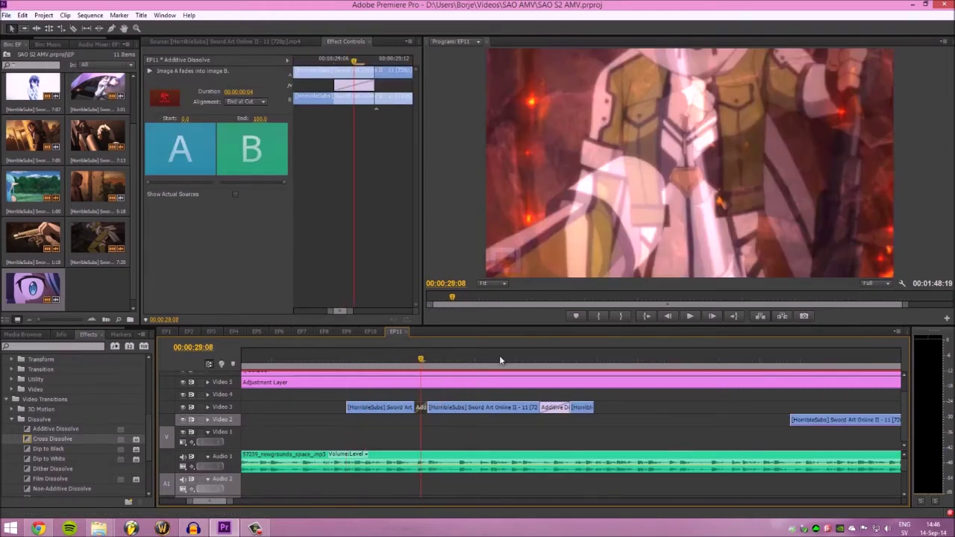
left_click_drag(550, 359, 560, 359)
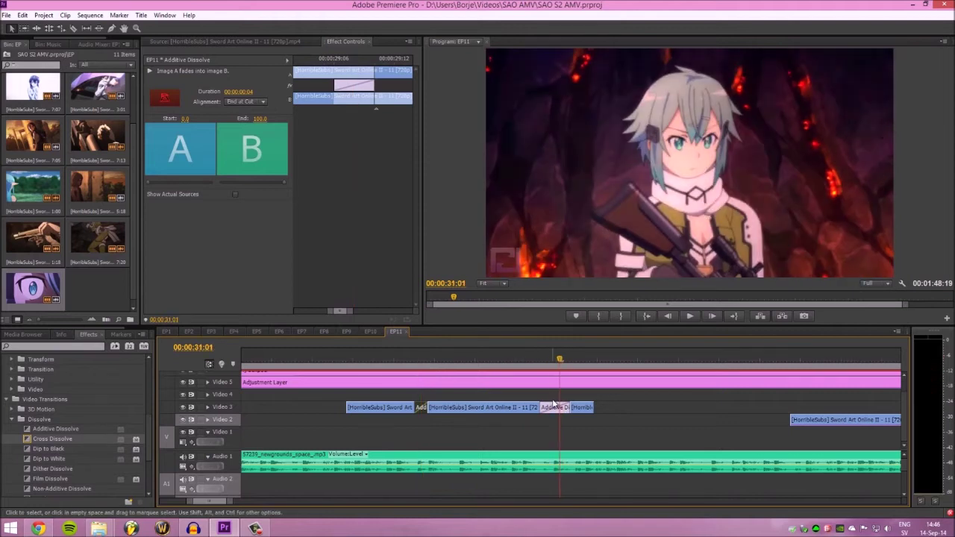
key("Up")
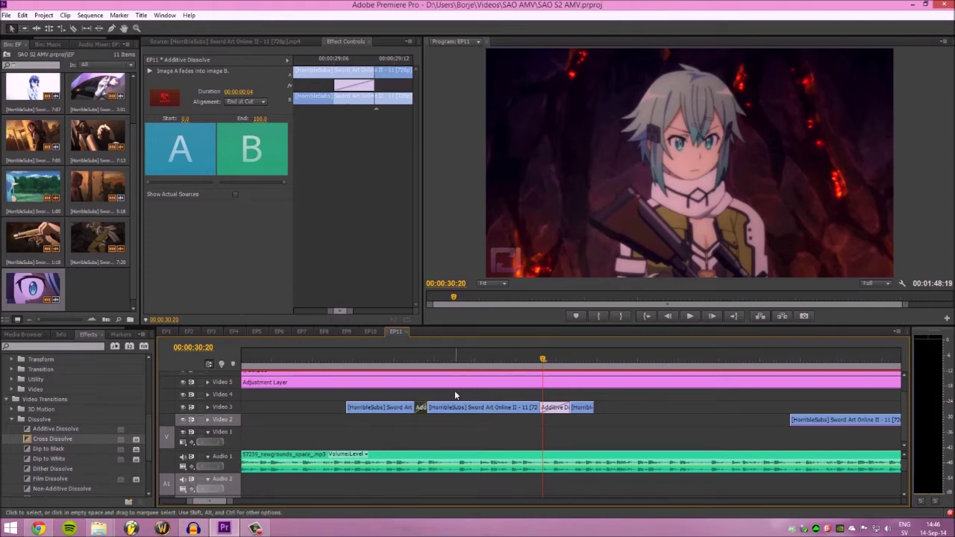
Step: Select the first Video 3 clip and move the playhead to its first Scale keyframe at 00:00:28:10
left_click(385, 408)
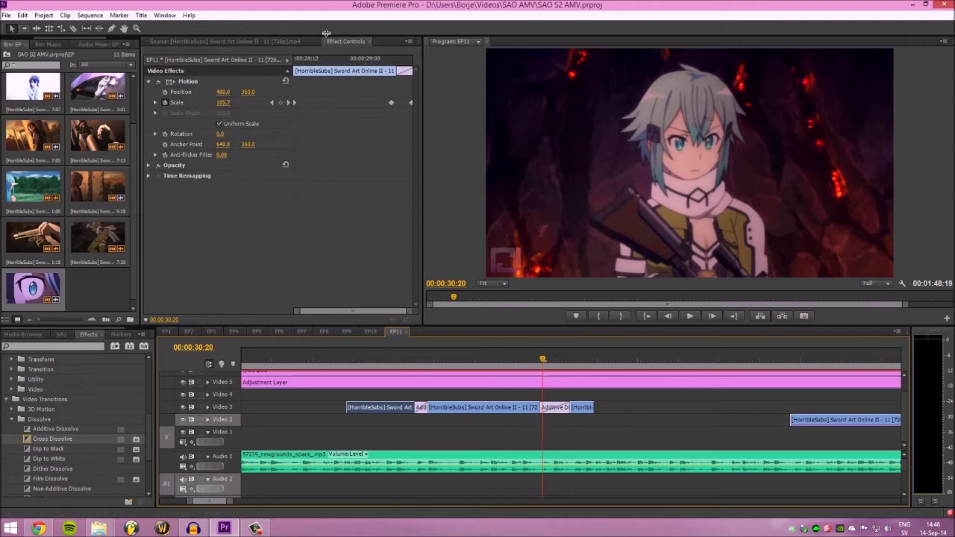
left_click(359, 309)
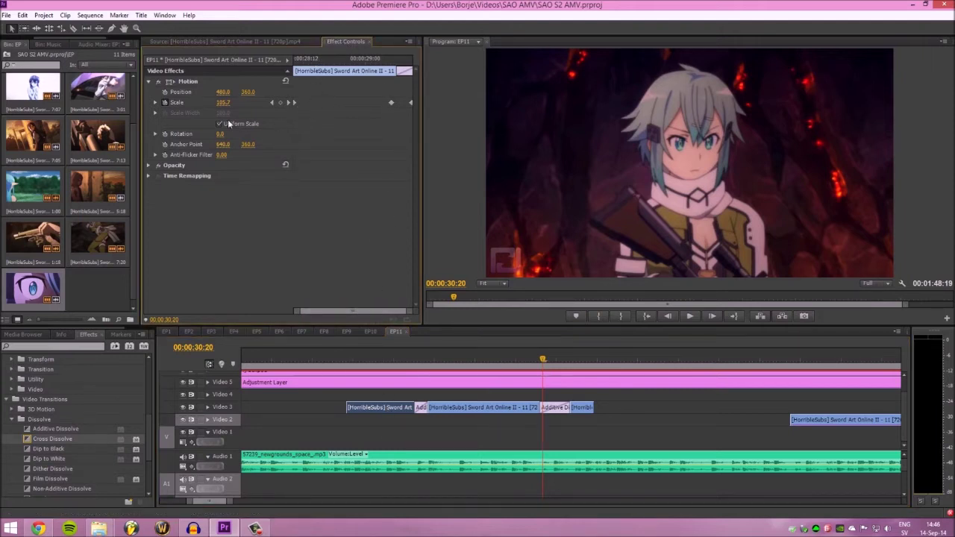
left_click(305, 65)
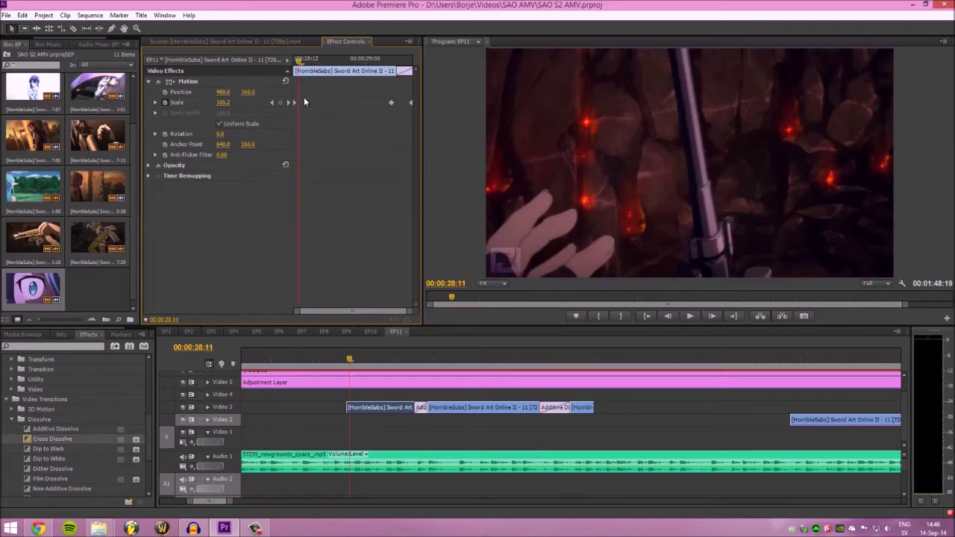
left_click_drag(298, 62, 294, 62)
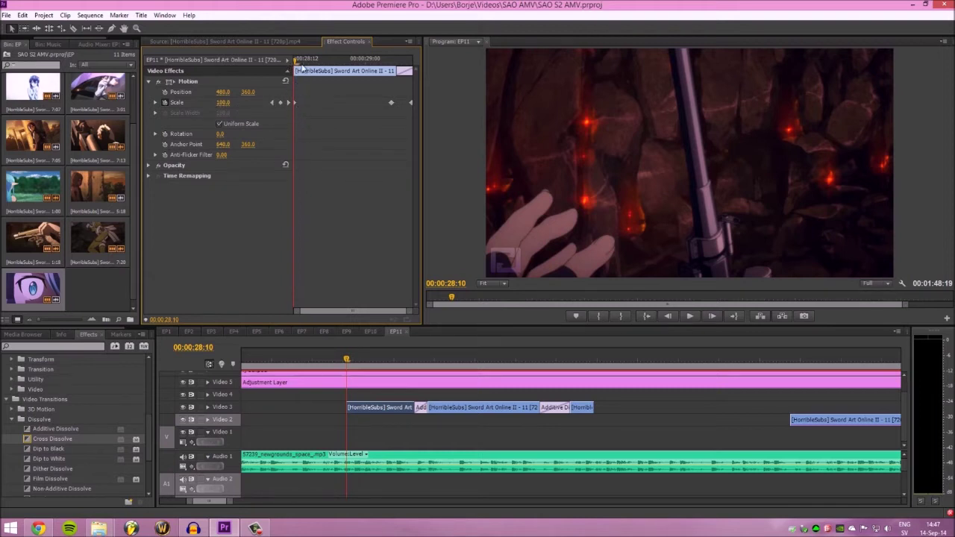
Step: Advance frame by frame from the first Scale keyframe to 00:00:28:19 to examine the clip's gradual zoom
key("Right")
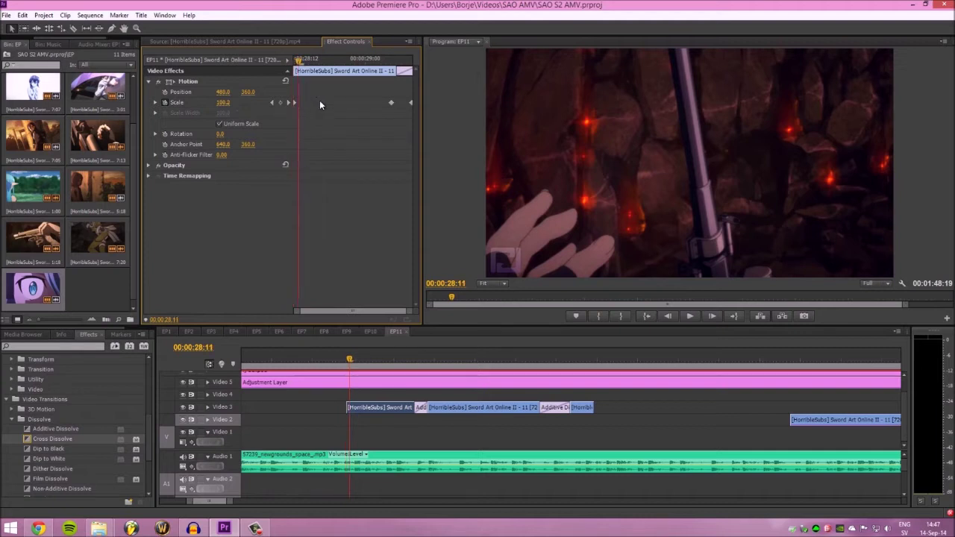
key("Right")
key("Right")
key("Right")
key("Right")
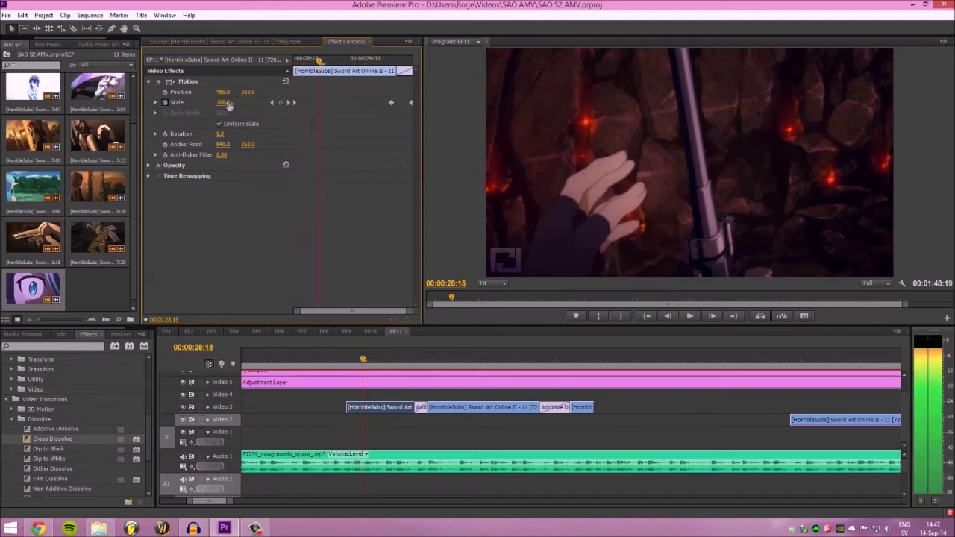
key("Right")
key("Right")
key("Right")
key("Right")
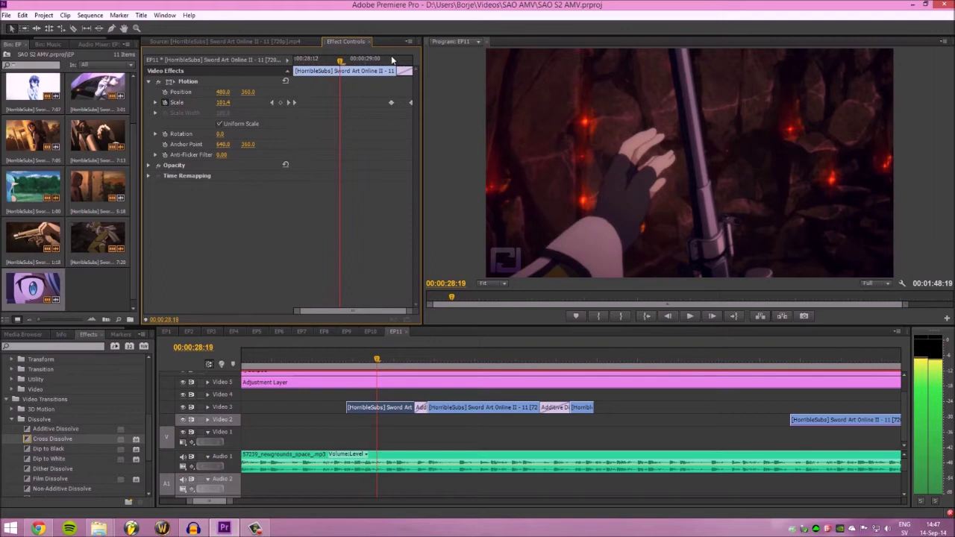
Step: Move the playhead to the clip's second Scale keyframe at 00:00:29:05 and step back to 00:00:28:15 to examine the slow zoom
left_click(392, 64)
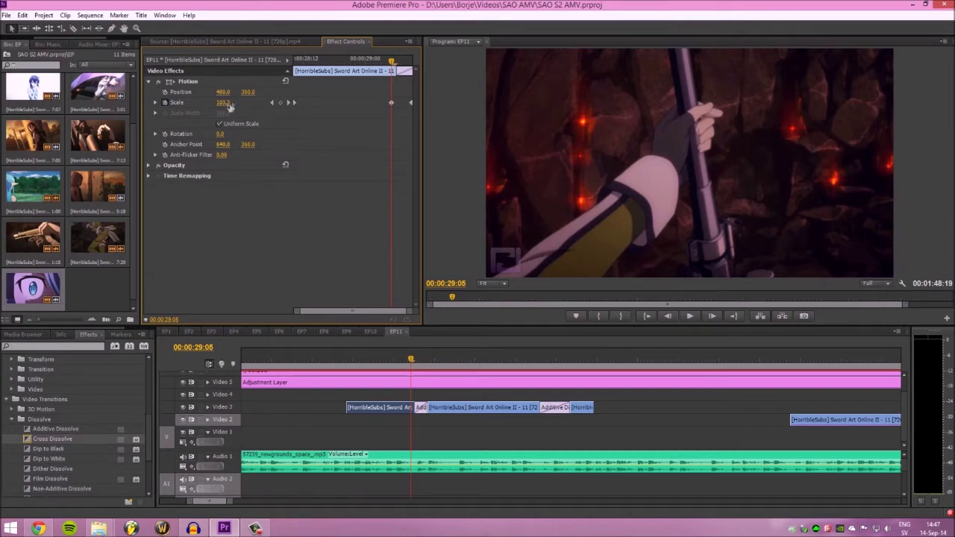
key("Left")
key("Left")
key("Left")
key("Left")
key("Left")
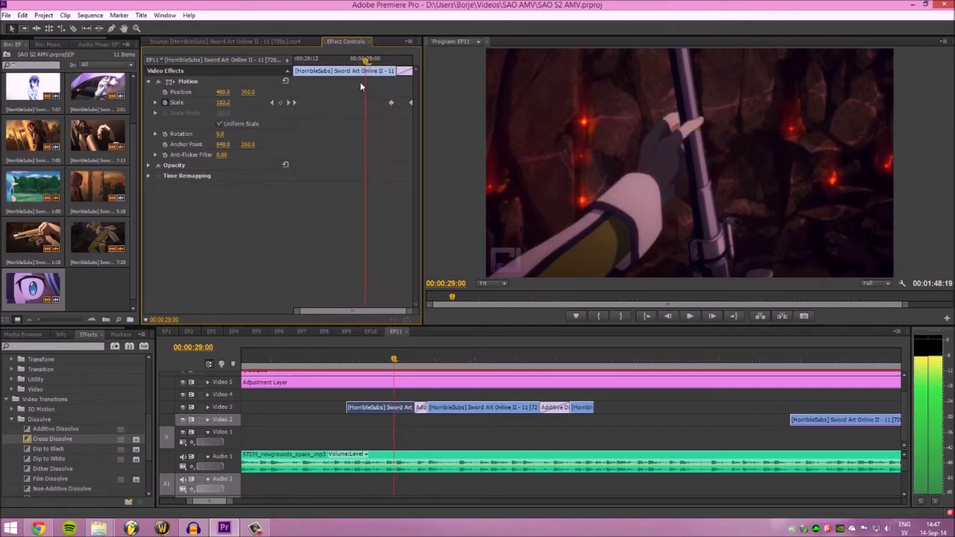
key("Left")
key("Left")
key("Left")
key("Left")
key("Left")
key("Left")
key("Left")
key("Left")
key("Left")
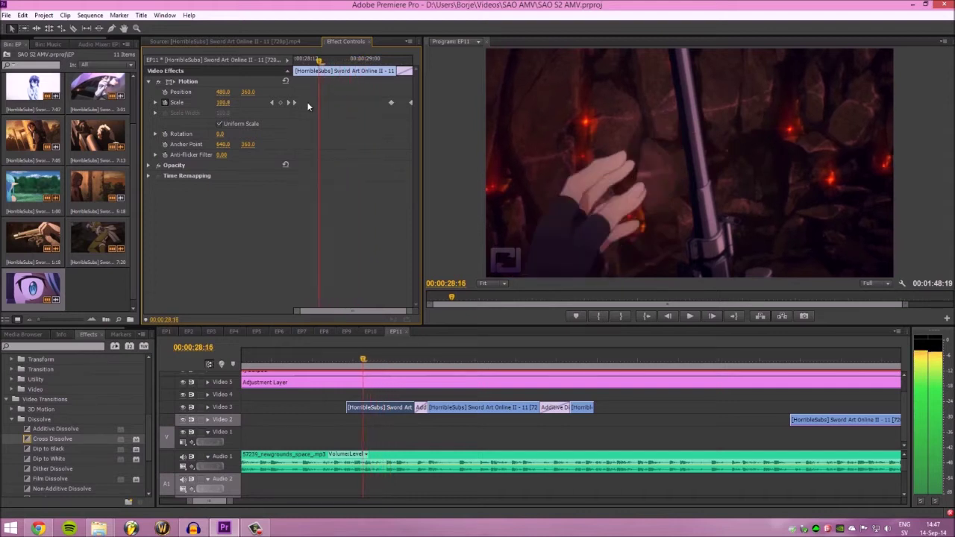
Step: Advance frame by frame to the second Scale keyframe at 00:00:29:05 to examine how Scale builds up
key("Right")
key("Right")
key("Right")
key("Right")
key("Right")
key("Right")
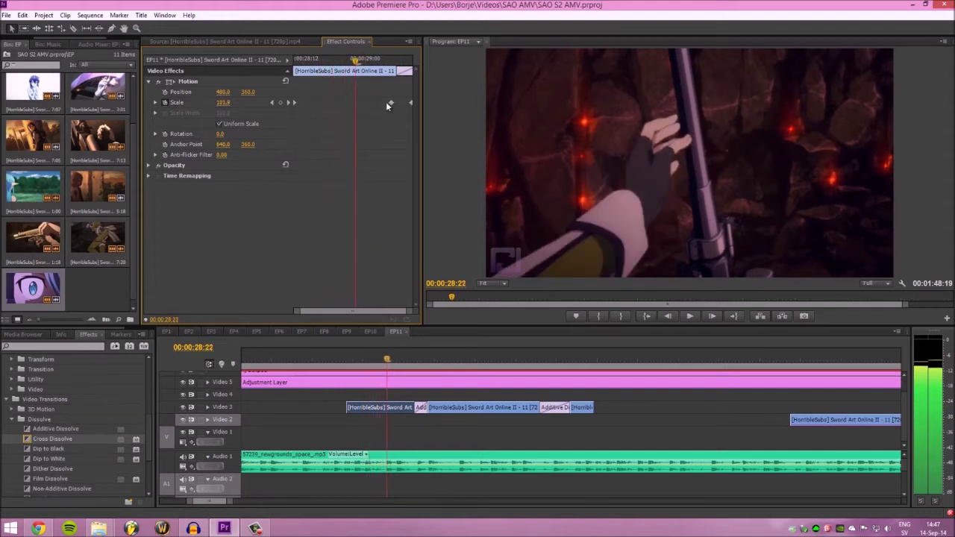
key("Right")
key("Right")
key("Right")
key("Right")
key("Right")
key("Right")
key("Right")
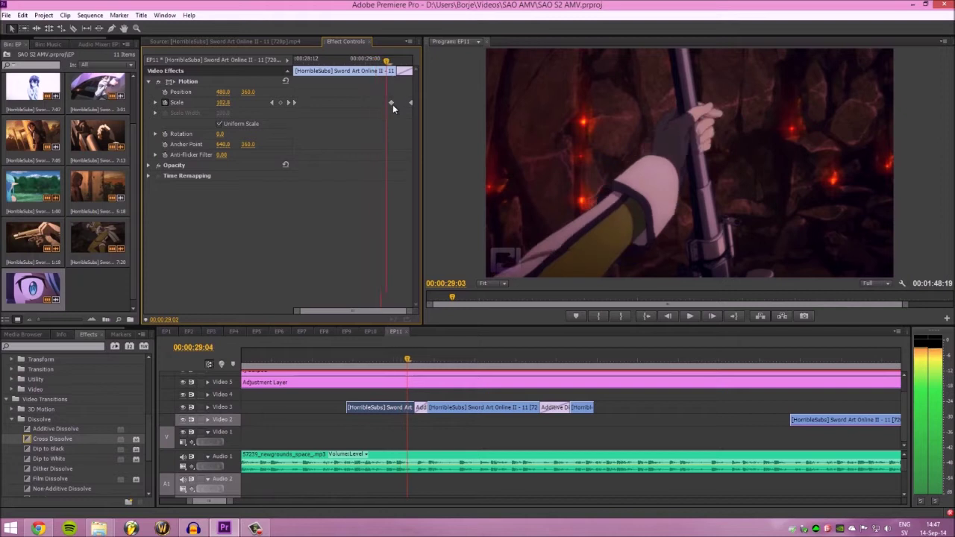
key("Right")
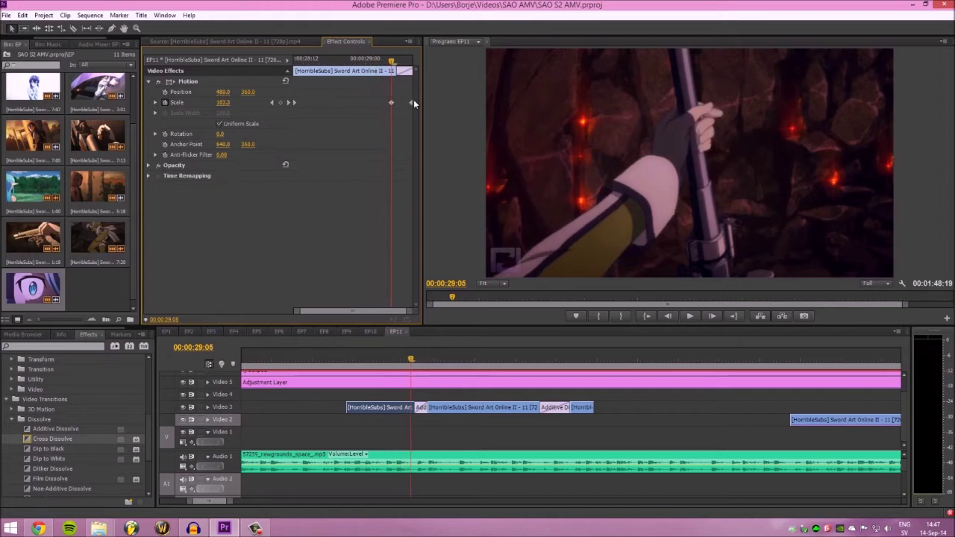
Step: Step back and forth between 00:00:29:04 and 00:00:29:07 to examine the fast zoom leading into the first Additive Dissolve
key("Right")
key("Right")
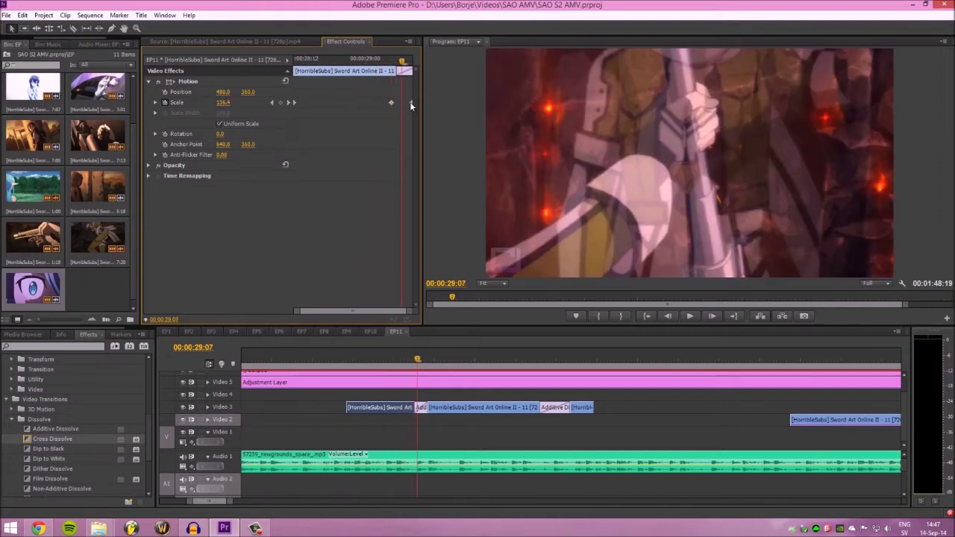
key("Right")
key("Left")
key("Left")
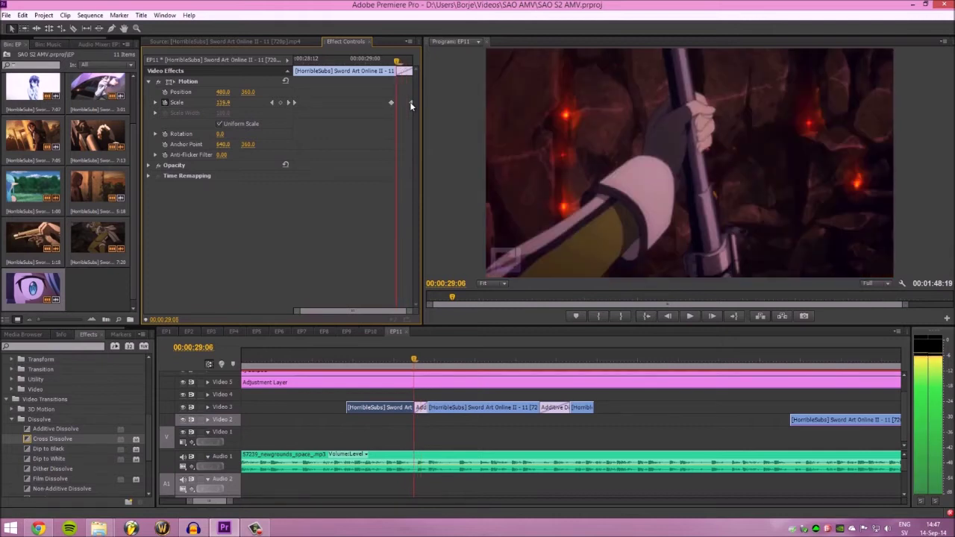
key("Left")
key("Right")
key("Right")
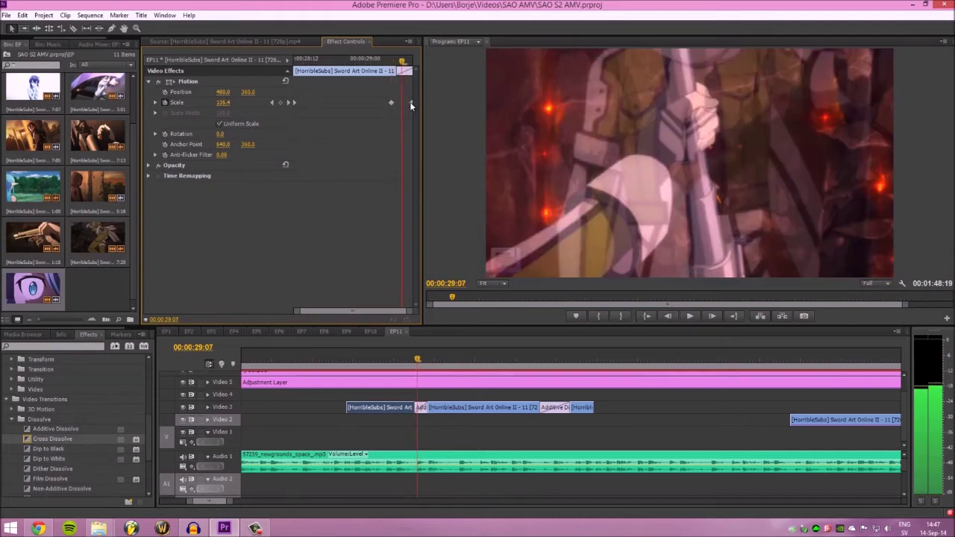
key("Left")
key("Left")
key("Right")
key("Right")
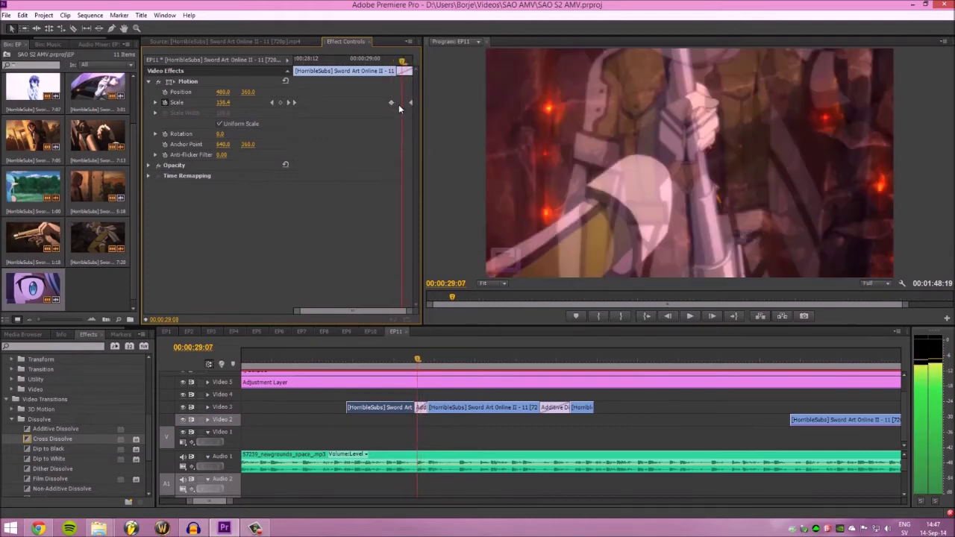
key("Left")
key("Left")
key("Left")
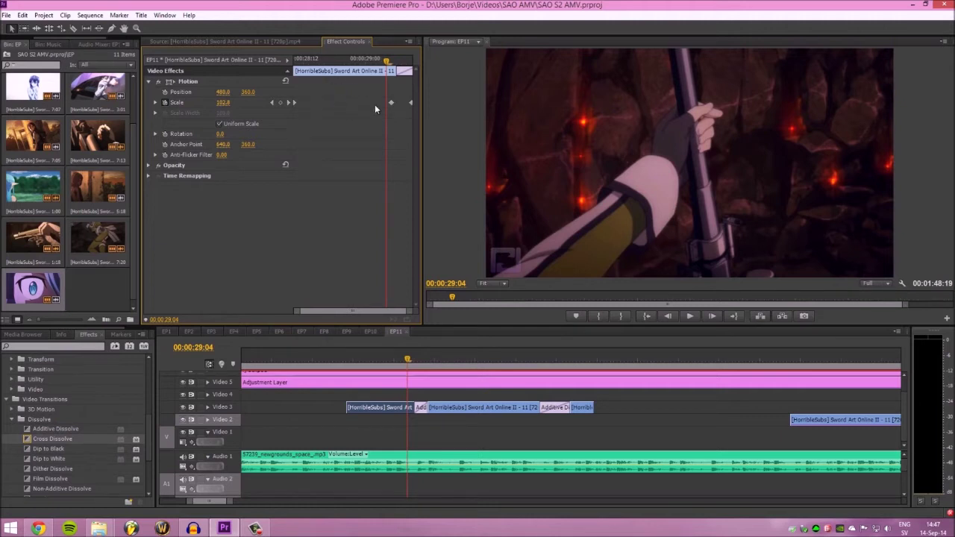
Step: Animate the first Video 3 clip's vertical Position from 360.0 at 00:00:28:10 to 587.0 at 00:00:28:18
left_click_drag(313, 61, 294, 61)
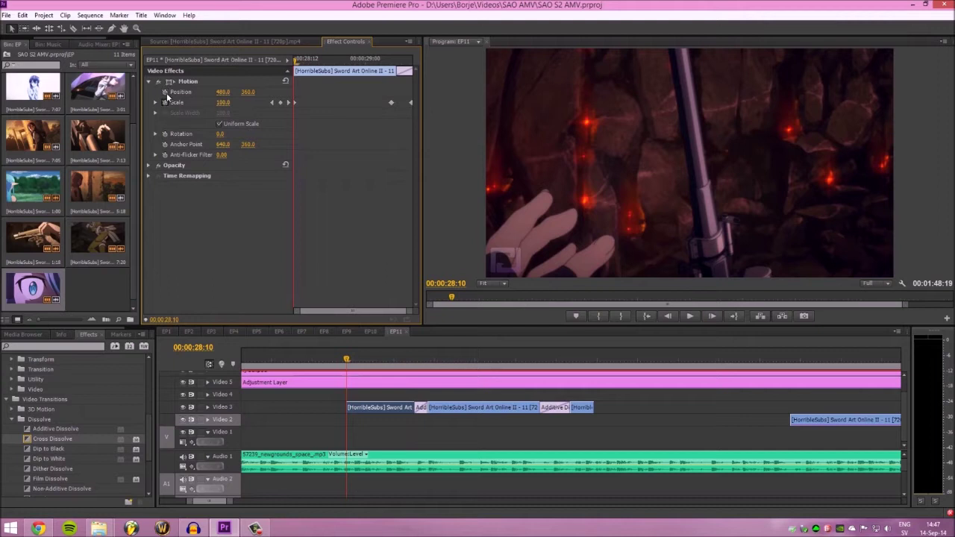
left_click(165, 92)
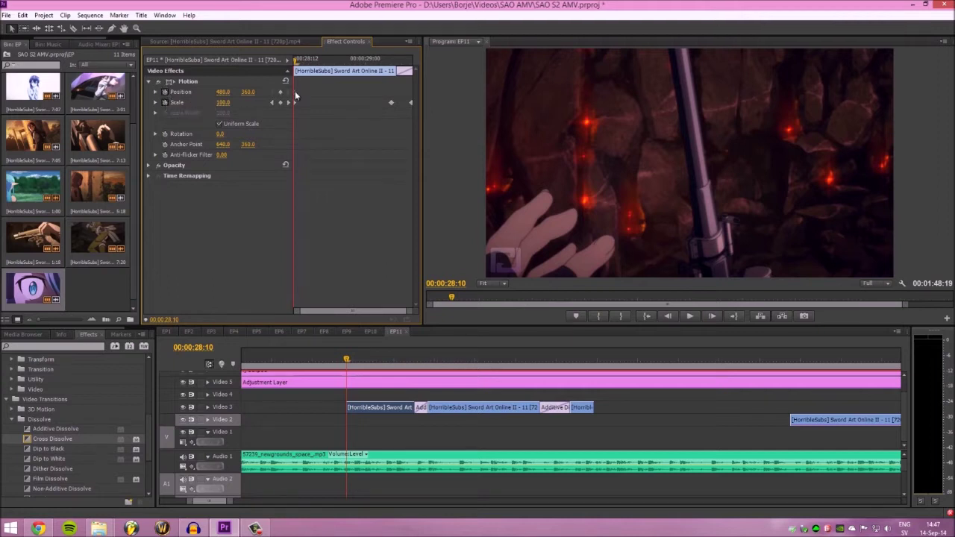
left_click(334, 59)
left_click_drag(249, 93, 365, 94)
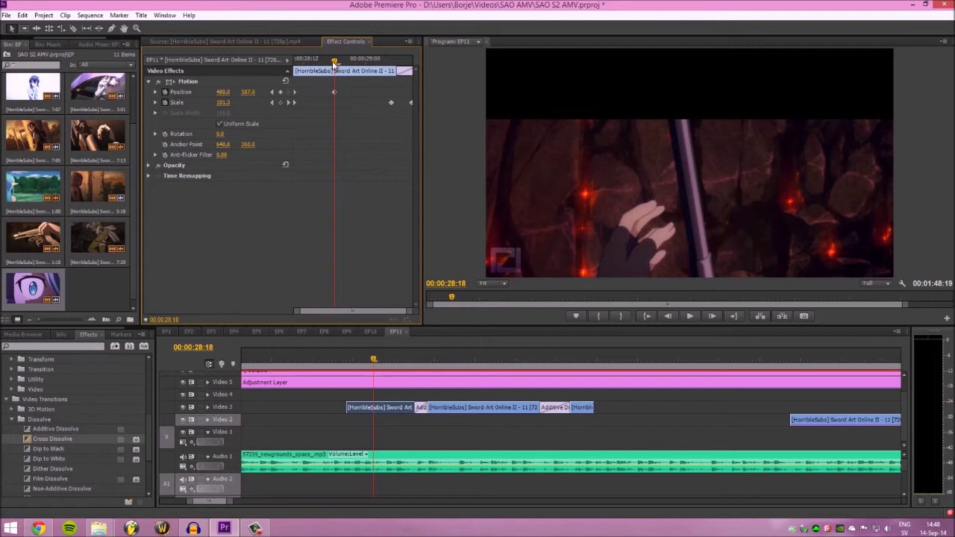
Step: Play the first Video 3 clip twice from near its start to preview the Position movement
left_click(294, 59)
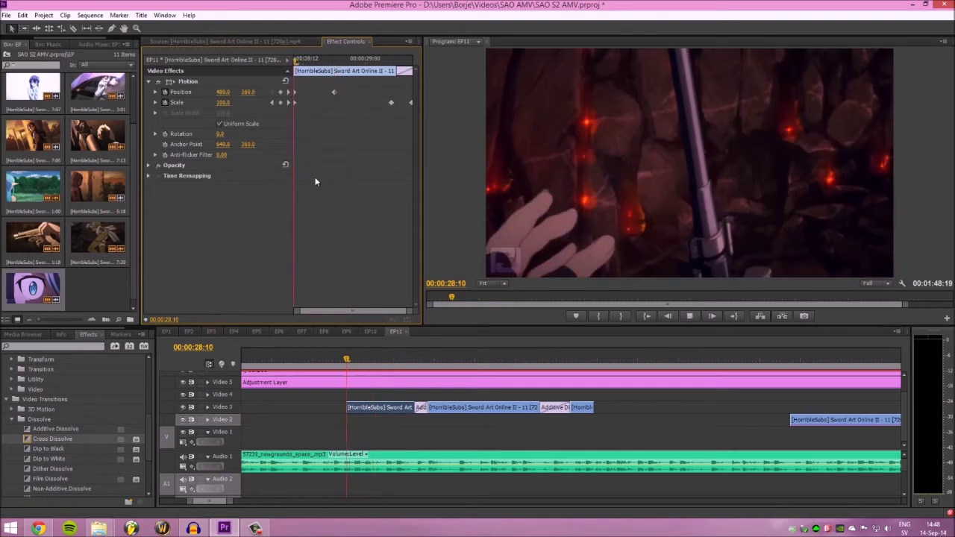
key("space")
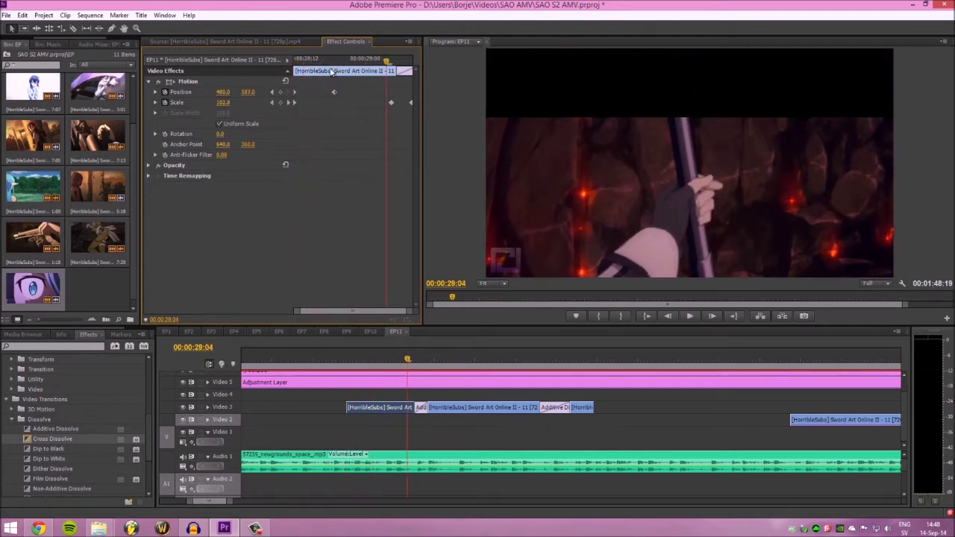
left_click(321, 60)
key("space")
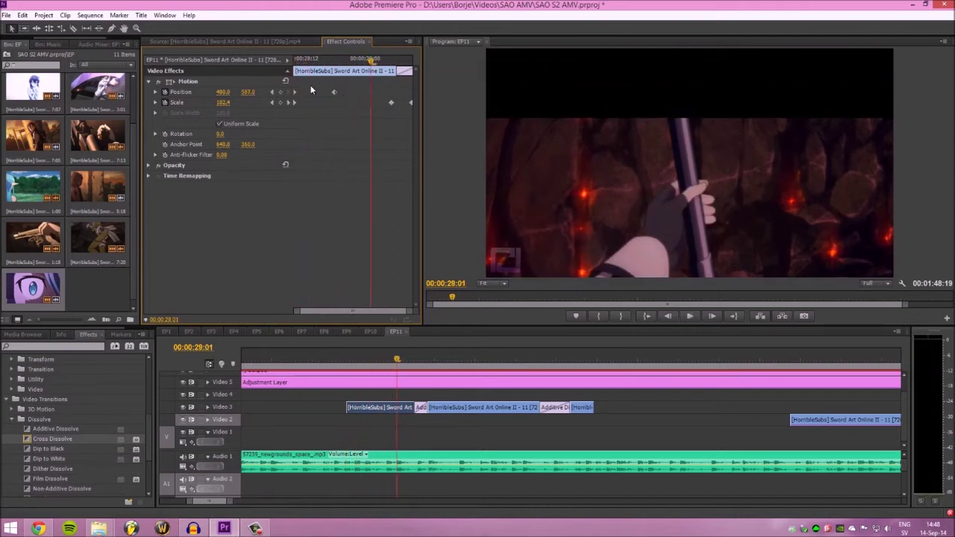
Step: Move the playhead to 00:00:28:11 and delete the Position keyframes from the first Video 3 clip
left_click(297, 59)
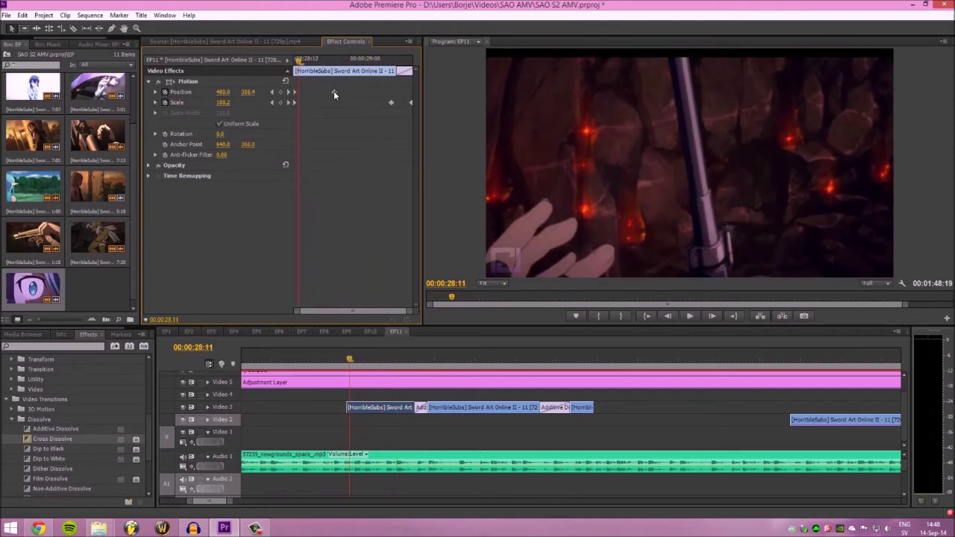
key("Delete")
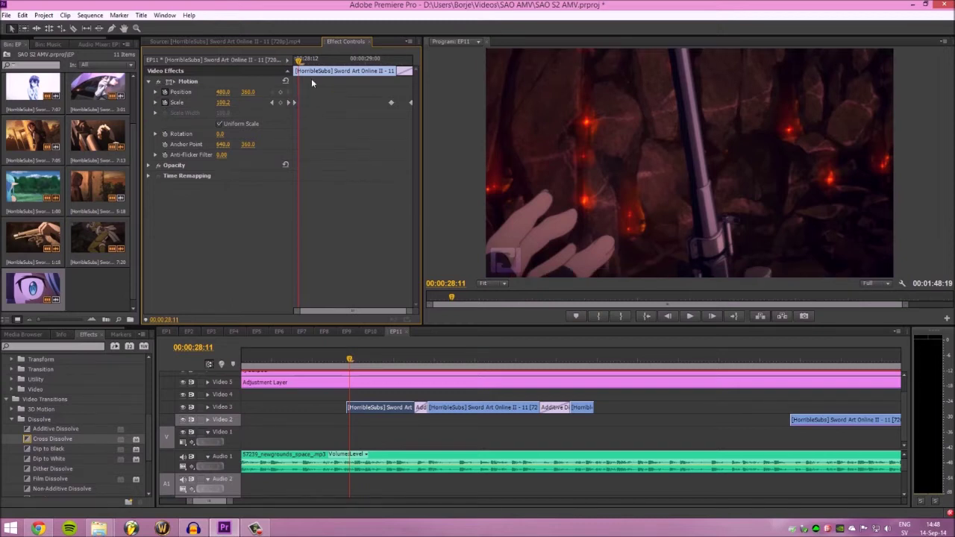
left_click(289, 61)
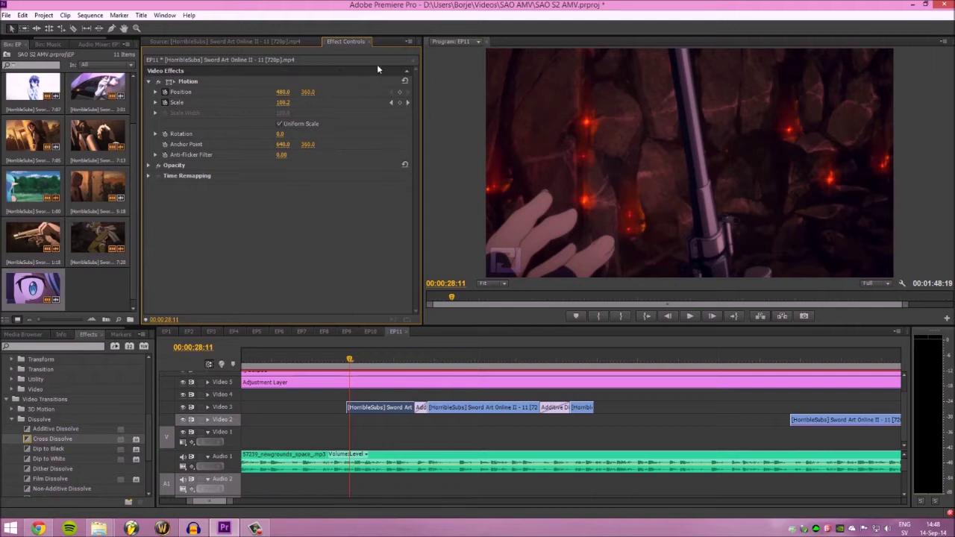
left_click(406, 60)
Step: Move the playhead to 00:00:28:14 and expand the first Video 3 clip's Opacity settings for inspection
mouse_move(351, 359)
left_mouse_down()
mouse_move(368, 351)
mouse_move(344, 351)
mouse_move(383, 358)
mouse_move(341, 356)
mouse_move(359, 357)
left_mouse_up()
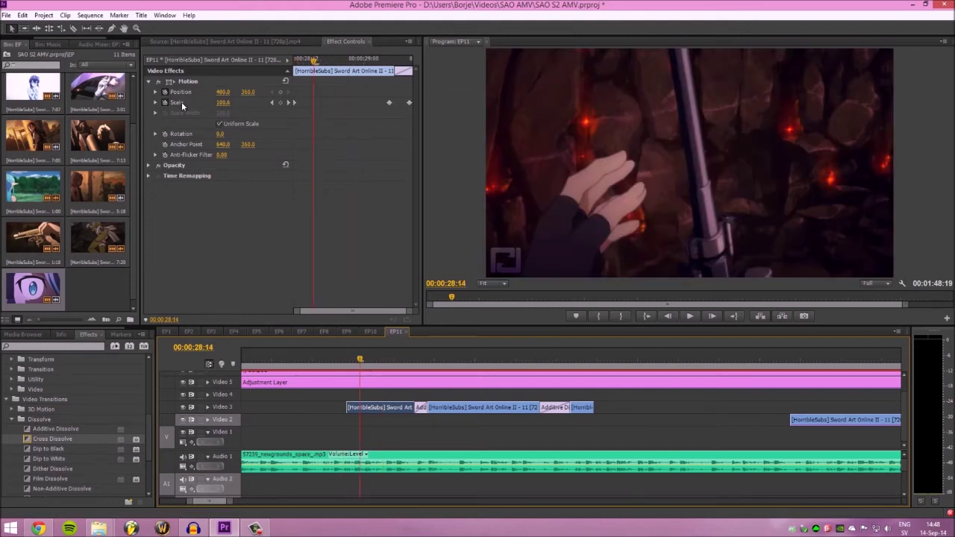
left_click(149, 168)
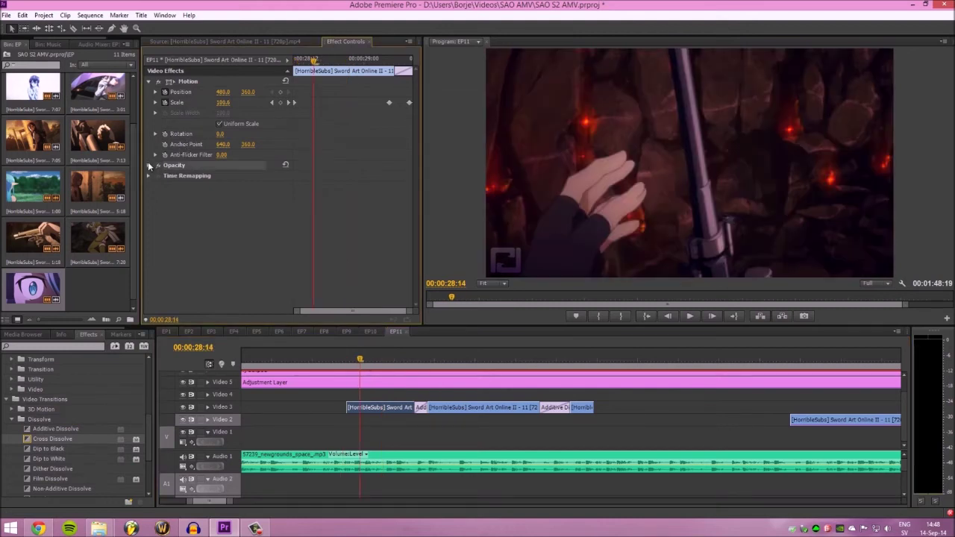
left_click(149, 165)
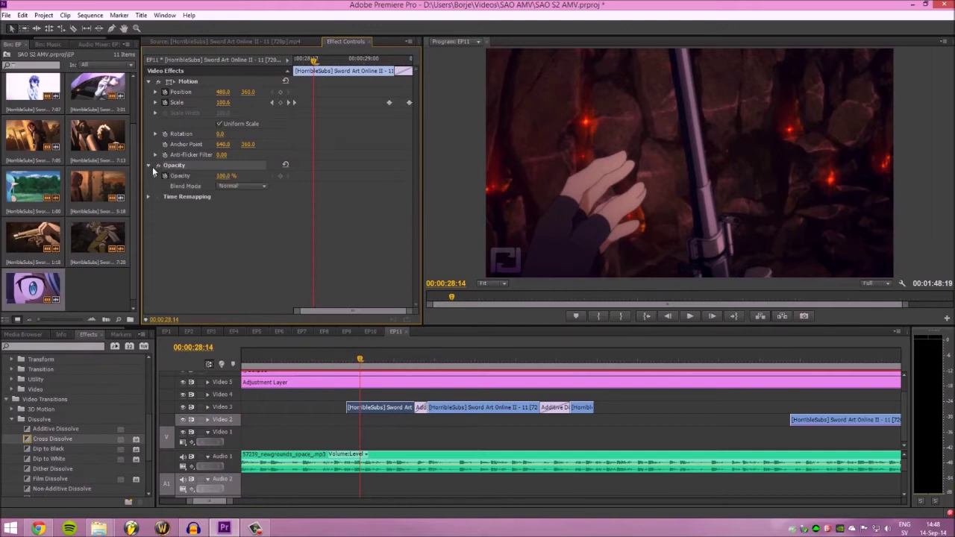
left_click_drag(228, 178, 282, 206)
Step: Scrub across the first Additive Dissolve, and examine the second Video 3 clip's Scale animation from 00:00:29:07 to 00:00:30:06
left_click(401, 363)
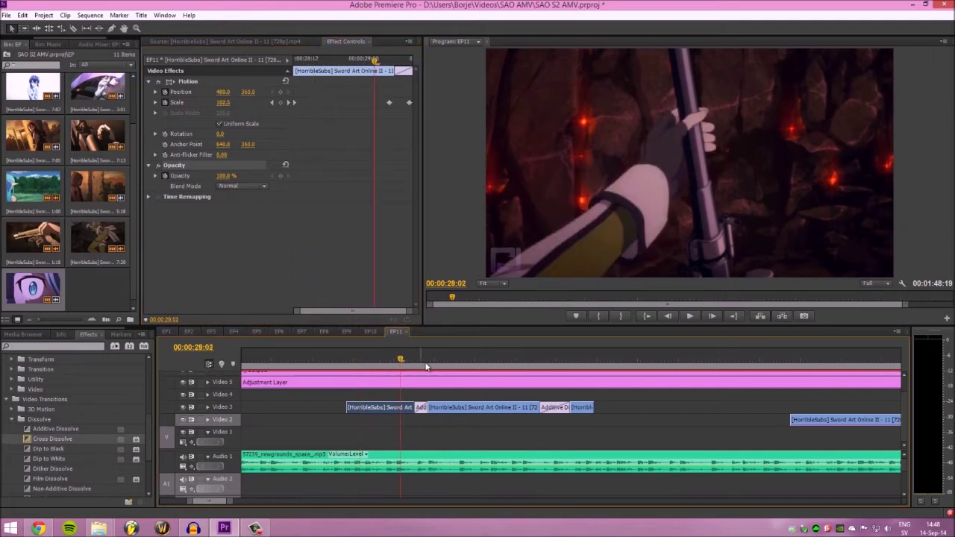
left_click_drag(344, 361, 432, 360)
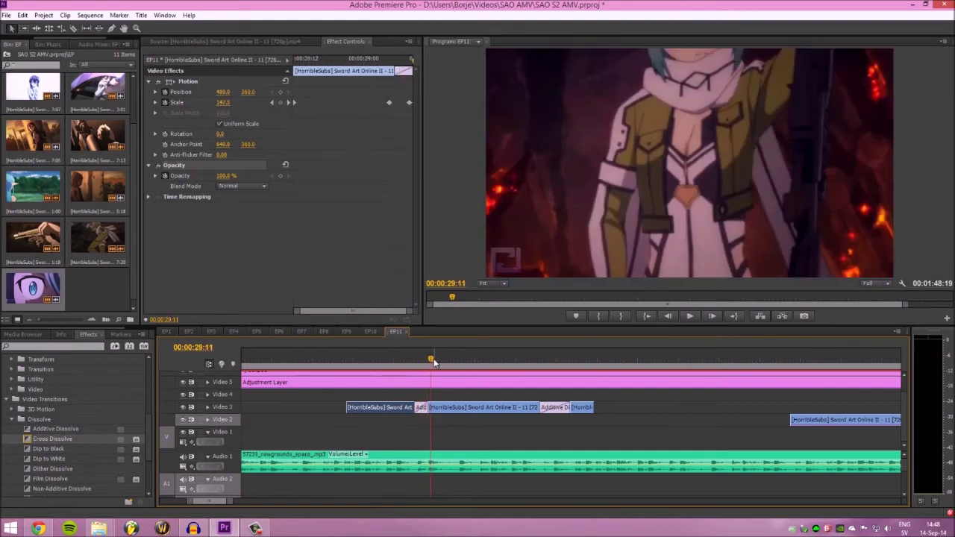
left_click(445, 407)
left_click(296, 64)
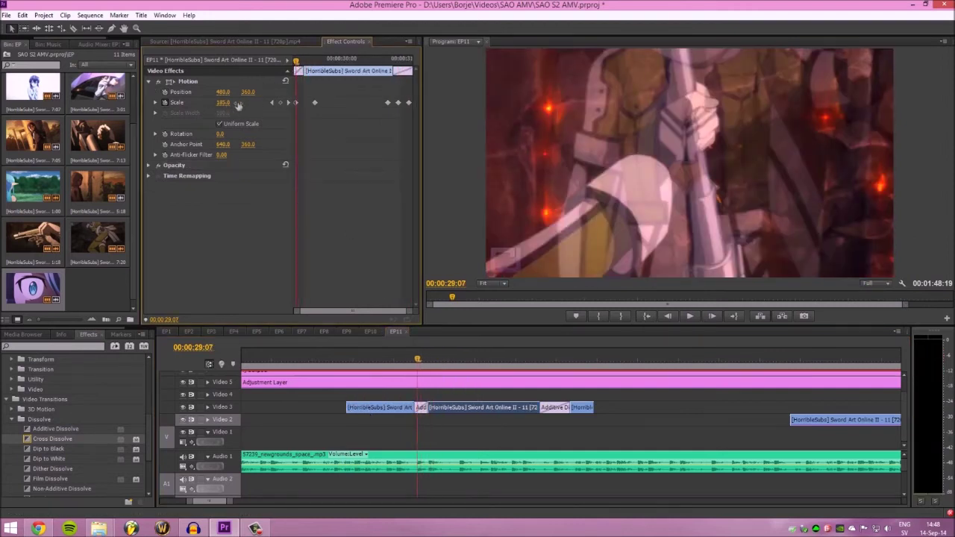
left_click_drag(303, 65, 363, 64)
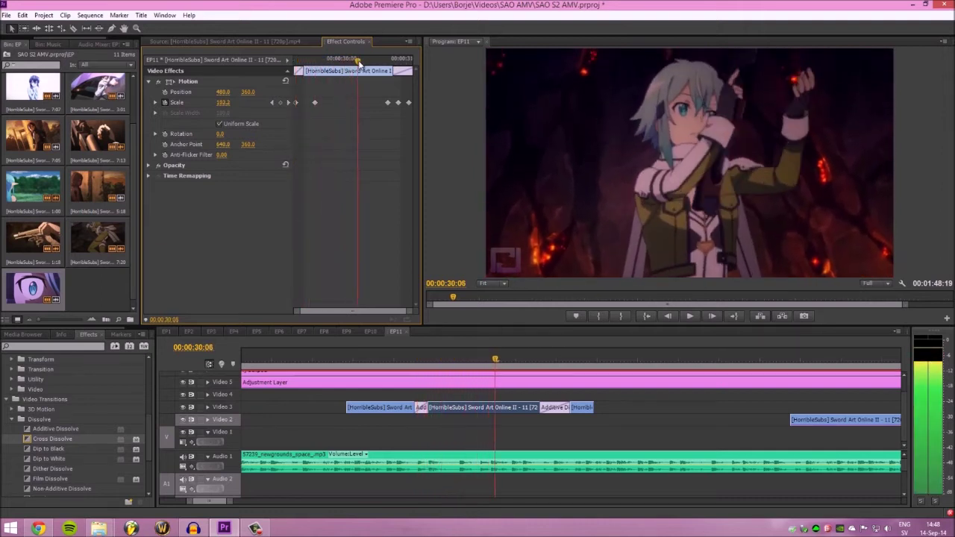
Step: Play the sequence from 00:00:28:09 to 00:00:29:20 to preview the zoom through the first Additive Dissolve
left_click(412, 362)
left_click_drag(410, 363, 341, 362)
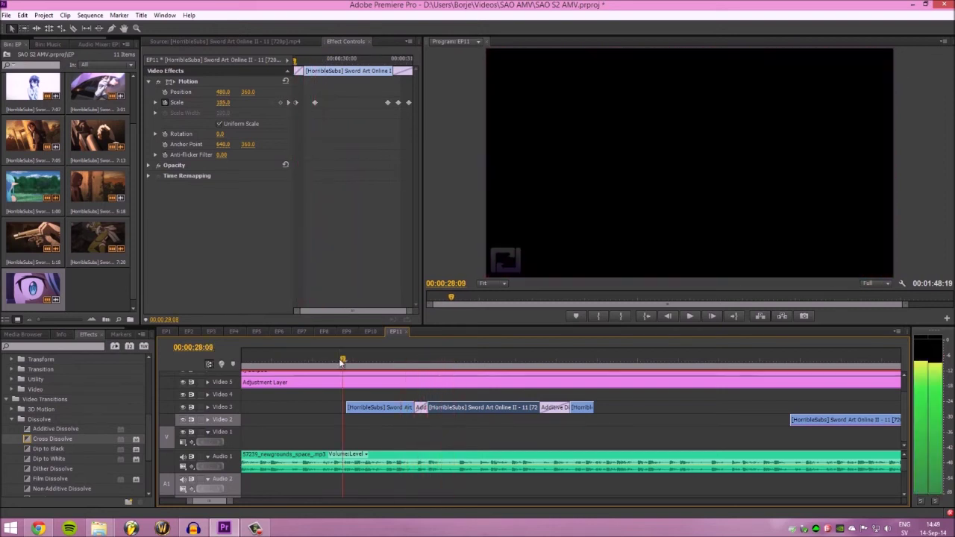
key("space")
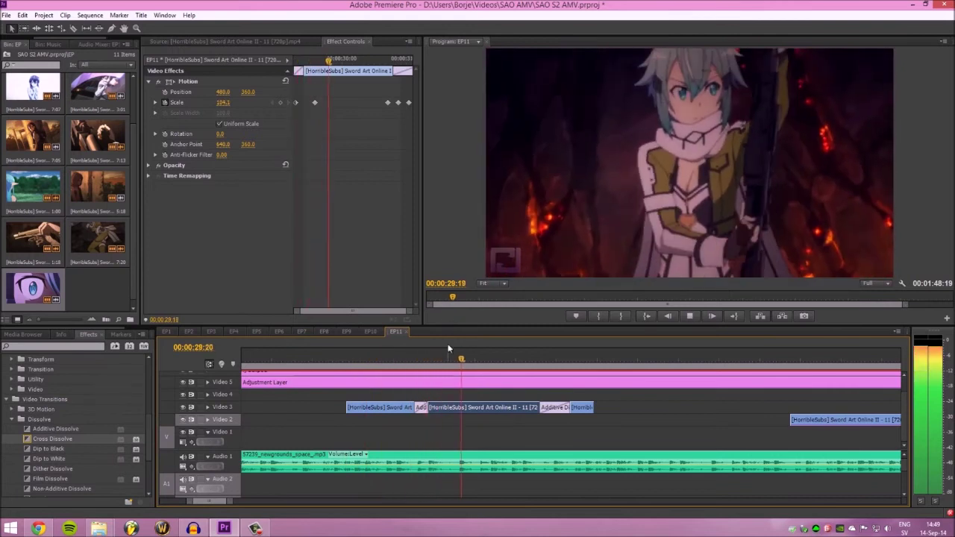
key("space")
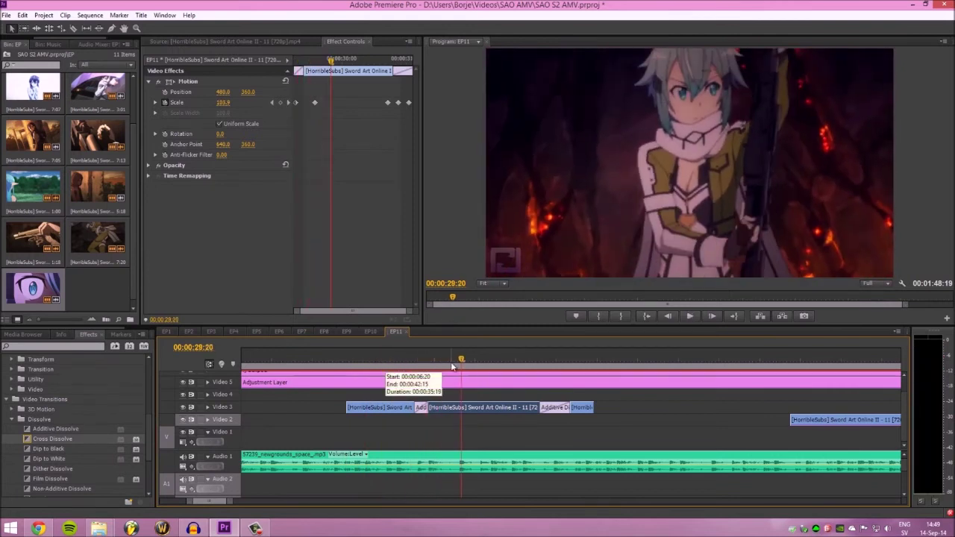
Step: Scrub the second Video 3 clip to its Scale keyframe at 00:00:30:17 and on to its last one at 00:00:31:01
left_click(491, 360)
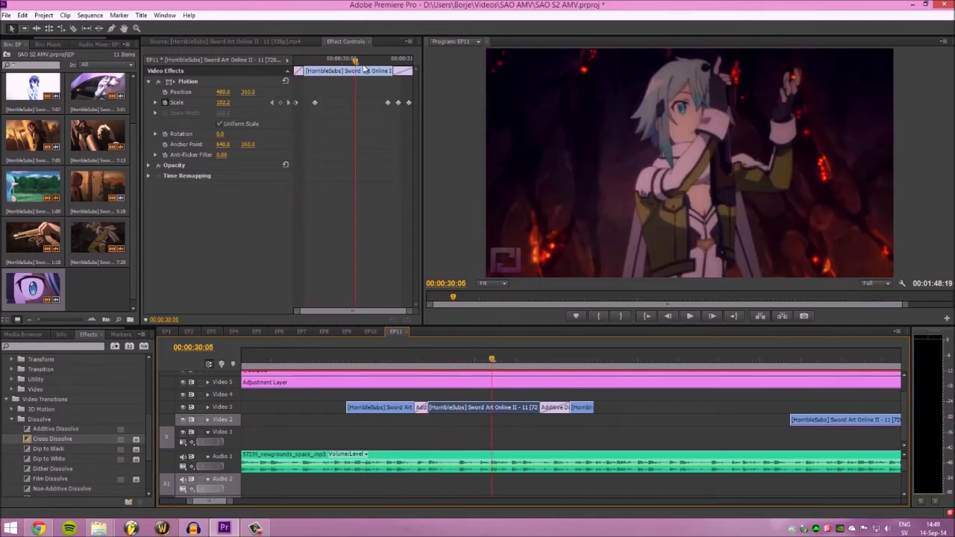
left_click_drag(364, 66, 387, 63)
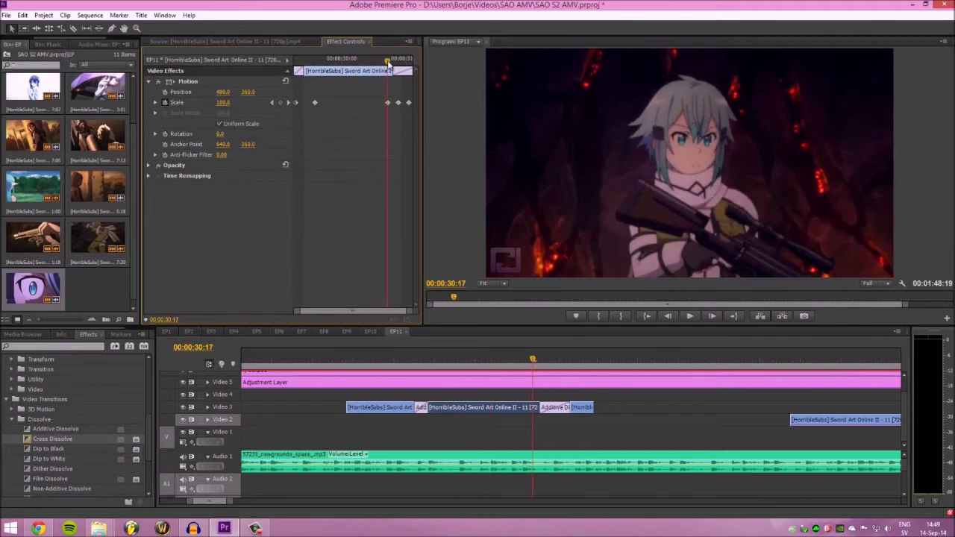
left_click_drag(393, 59, 411, 59)
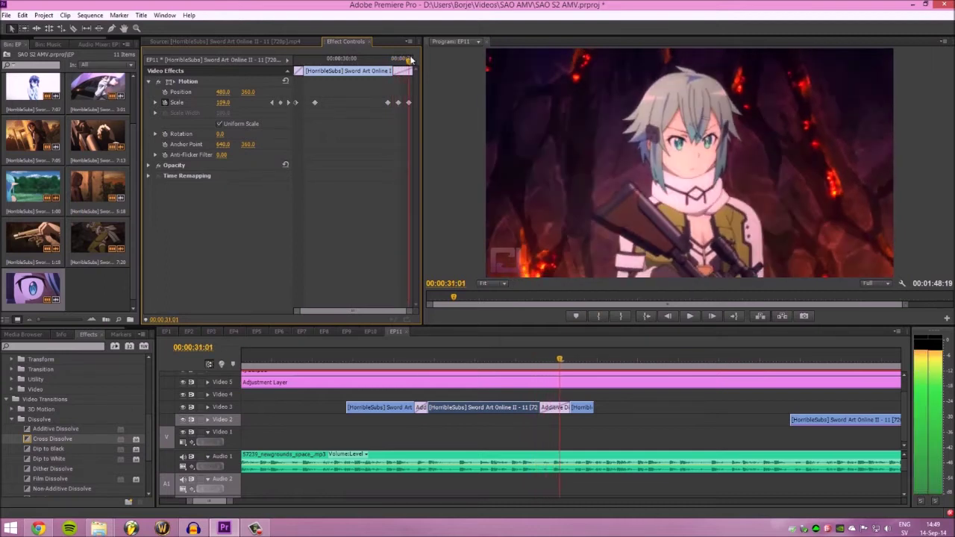
Step: Play the sequence from about 00:00:30:06 to preview the zoom into the second Additive Dissolve
left_click(543, 410)
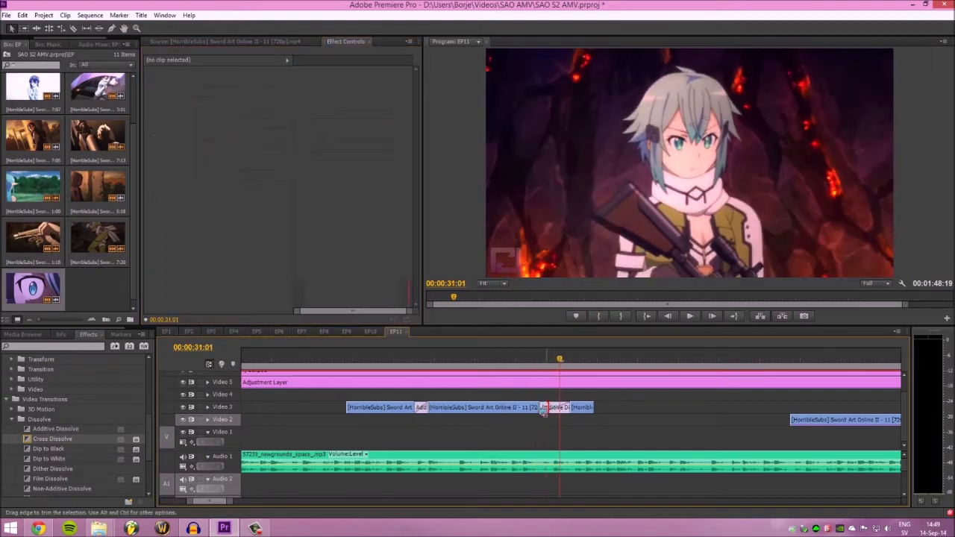
left_click_drag(554, 364, 496, 362)
key("space")
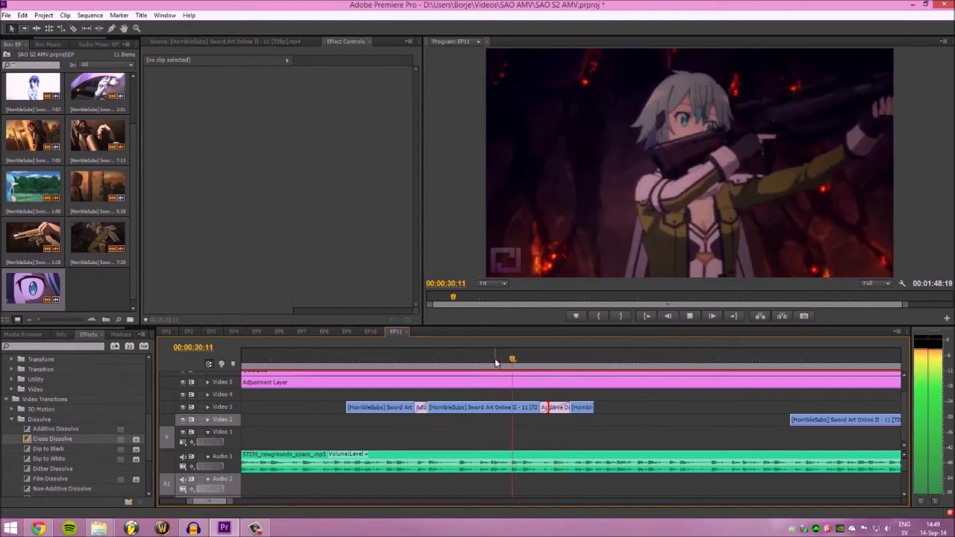
Step: Play the sequence from 00:00:29:20, and examine the second Additive Dissolve between 00:00:30:20 and 00:00:31:00
left_click(459, 361)
key("space")
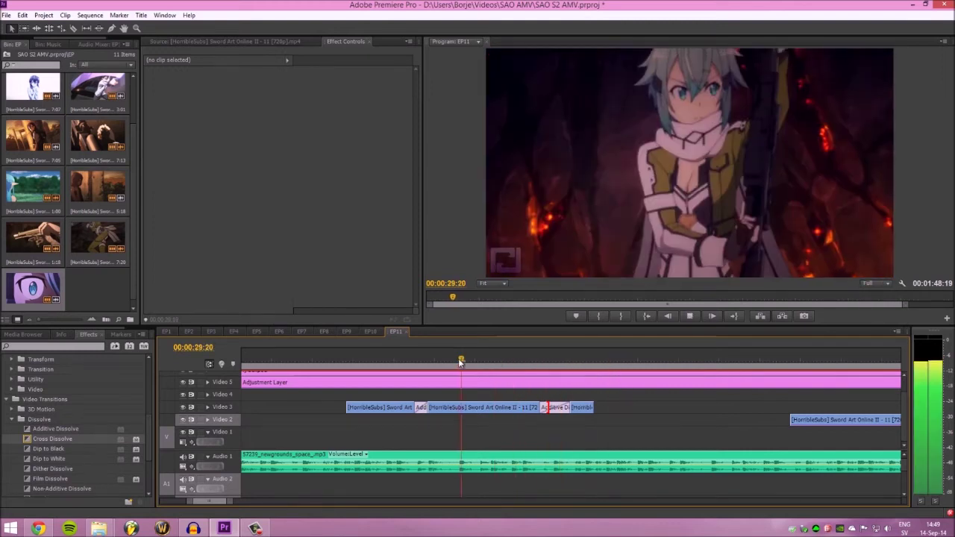
left_click(543, 362)
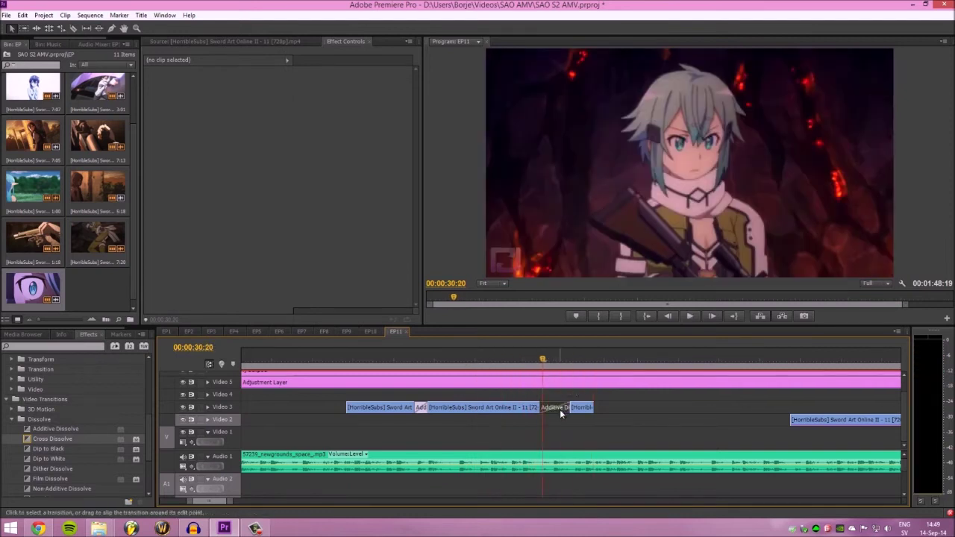
left_click(560, 409)
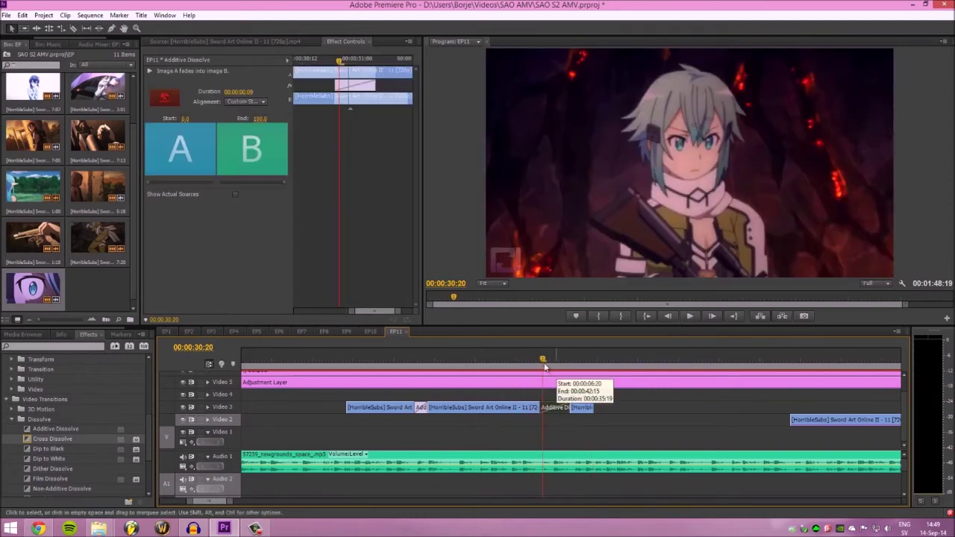
left_click(551, 361)
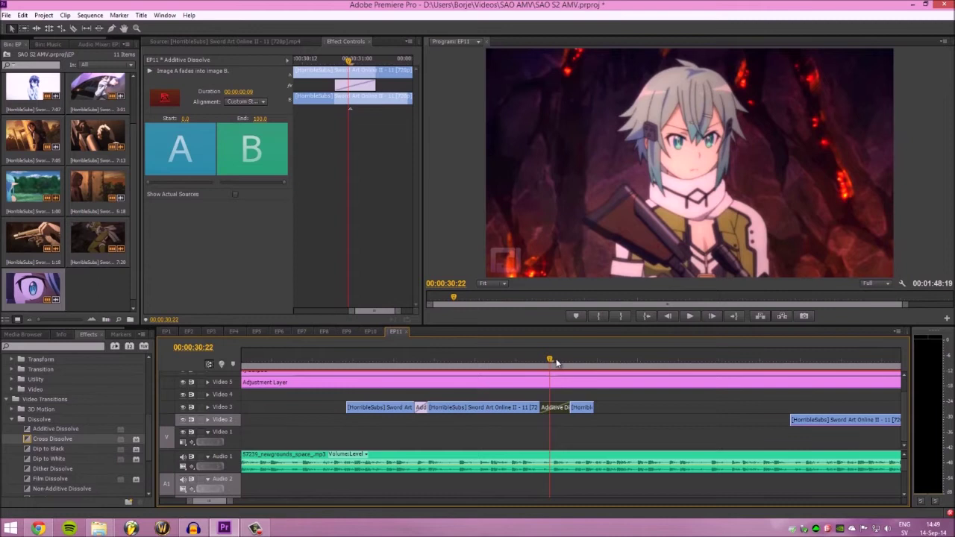
left_click(556, 362)
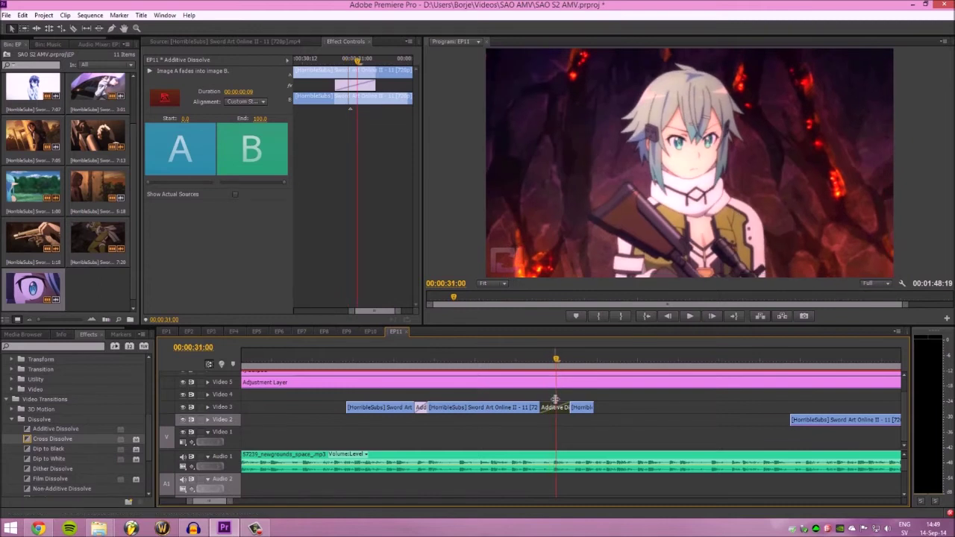
Step: Remove the second Additive Dissolve and split the second Video 3 clip at about 00:00:30:06
left_click(555, 397)
left_click(551, 359)
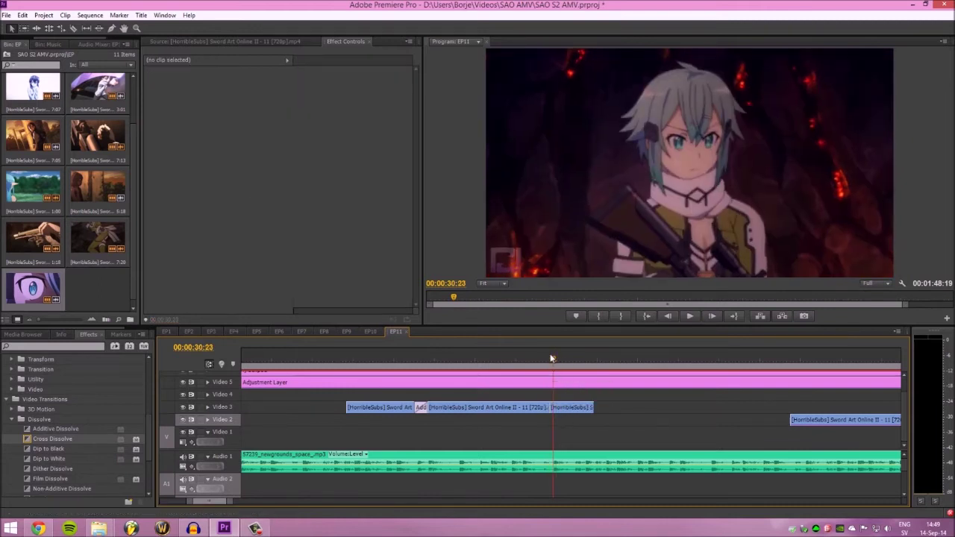
left_click(551, 359)
key("c")
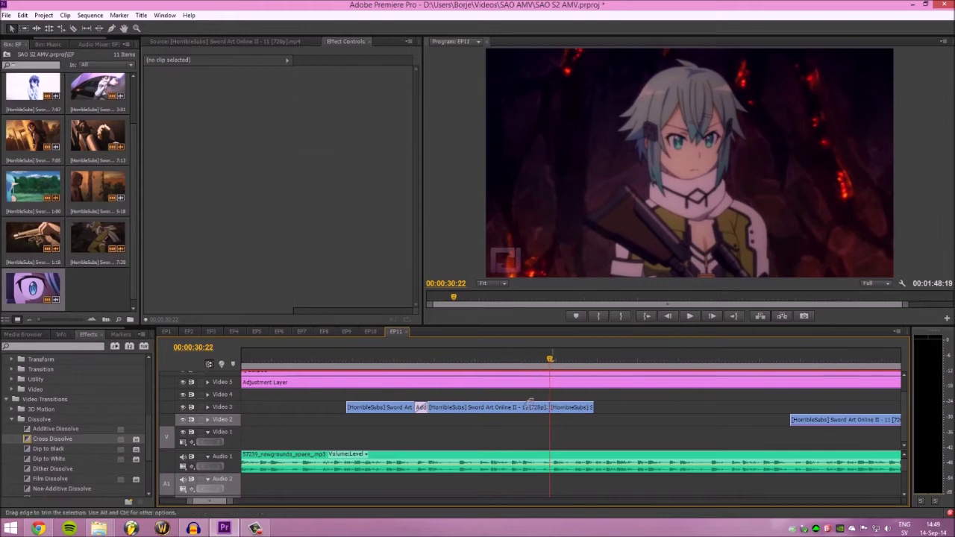
left_click(494, 409)
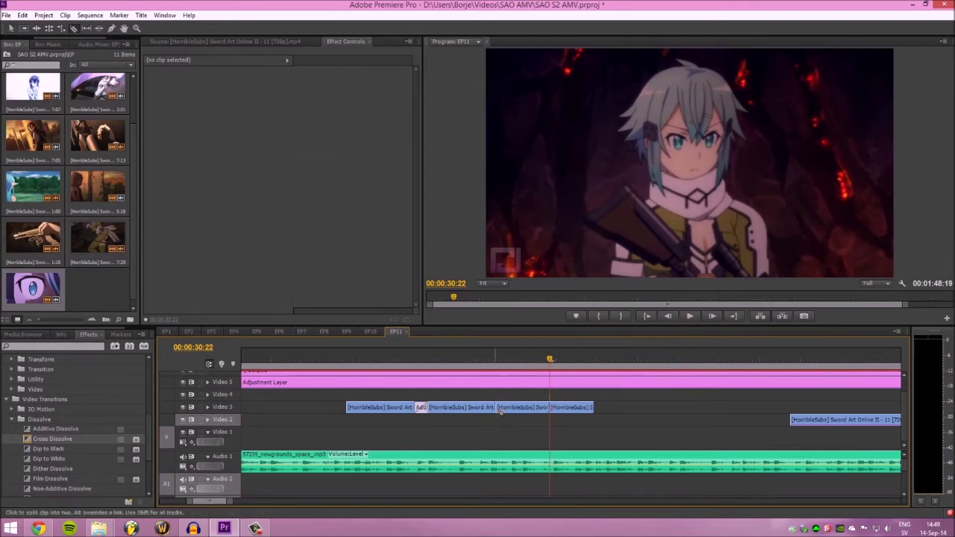
key("v")
Step: Apply an Additive Dissolve at the new cut, shorten it to 6 frames, and preview it from 00:00:29:21
left_click_drag(53, 429, 505, 408)
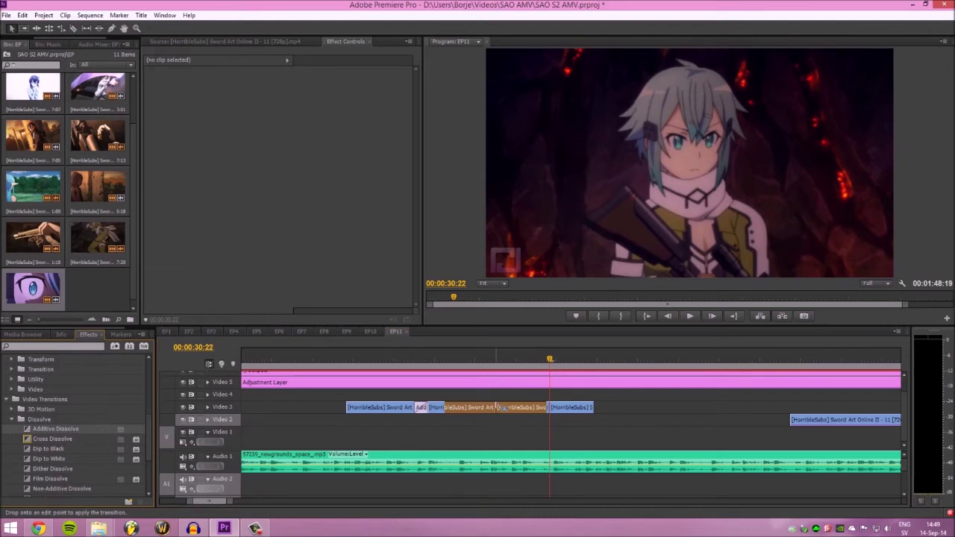
left_click(488, 407)
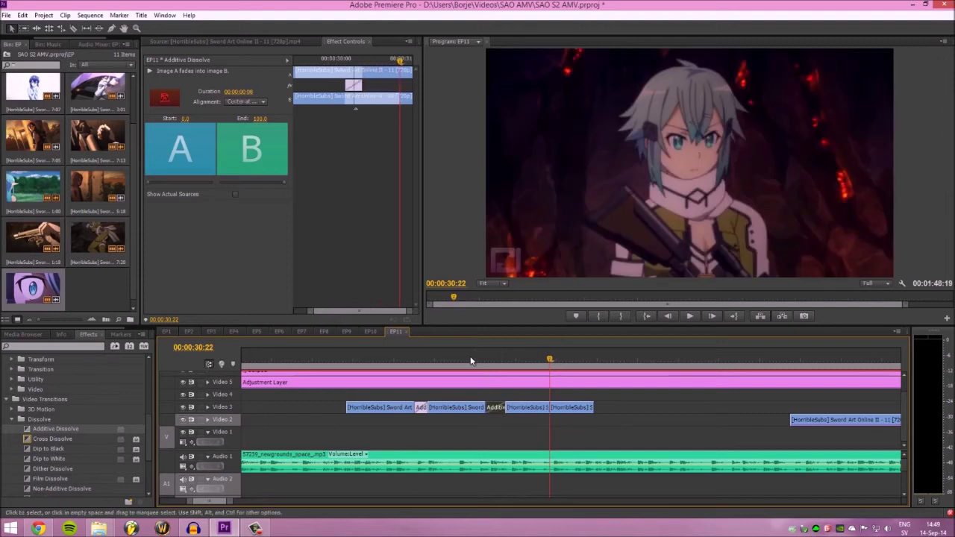
left_click(467, 359)
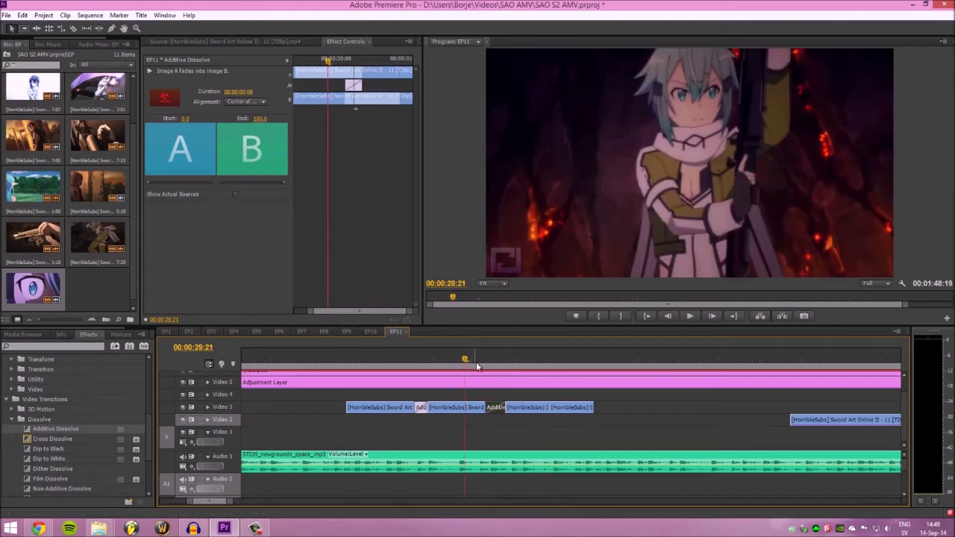
key("space")
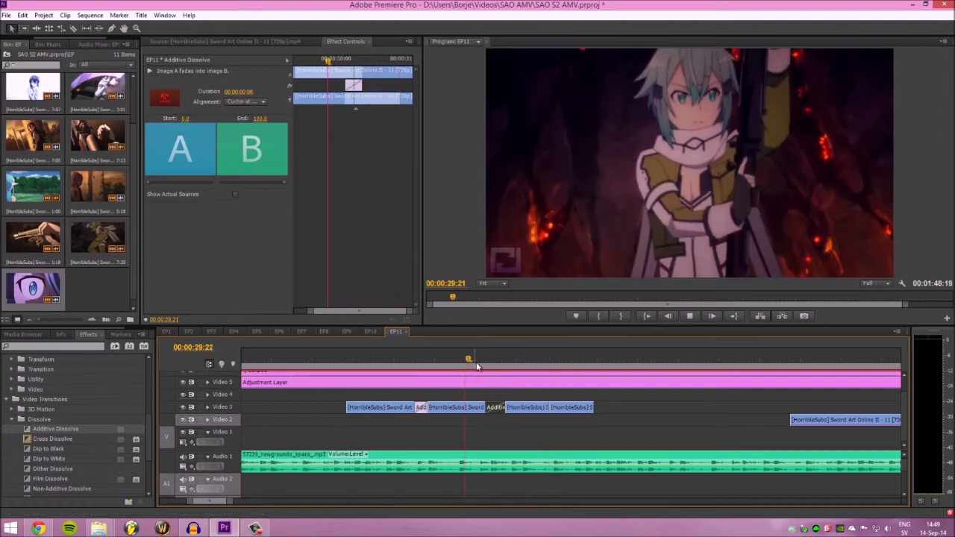
key("space")
left_click_drag(492, 360, 483, 360)
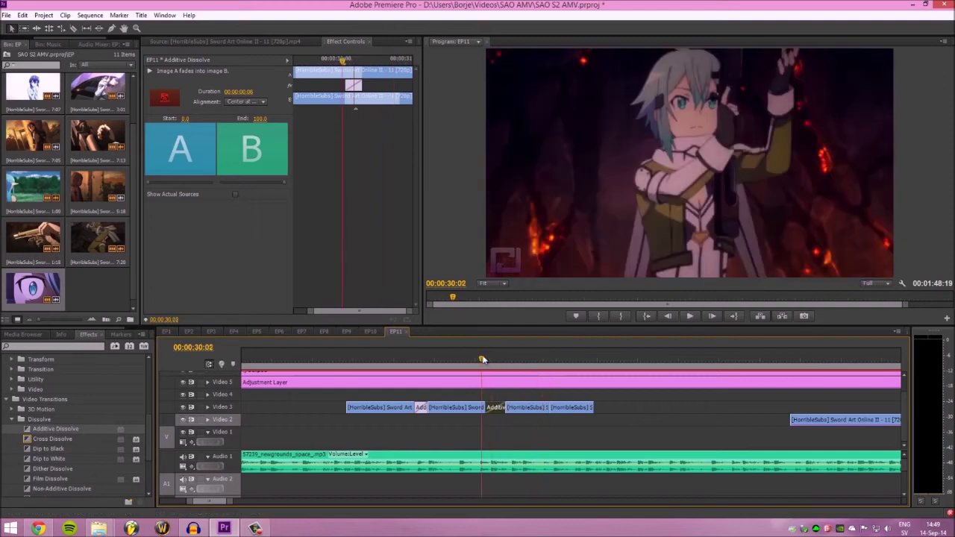
key("space")
key("space")
Step: Undo the trial cut and its dissolve, restoring the original Additive Dissolve before the third Video 3 clip
key("ctrl+z")
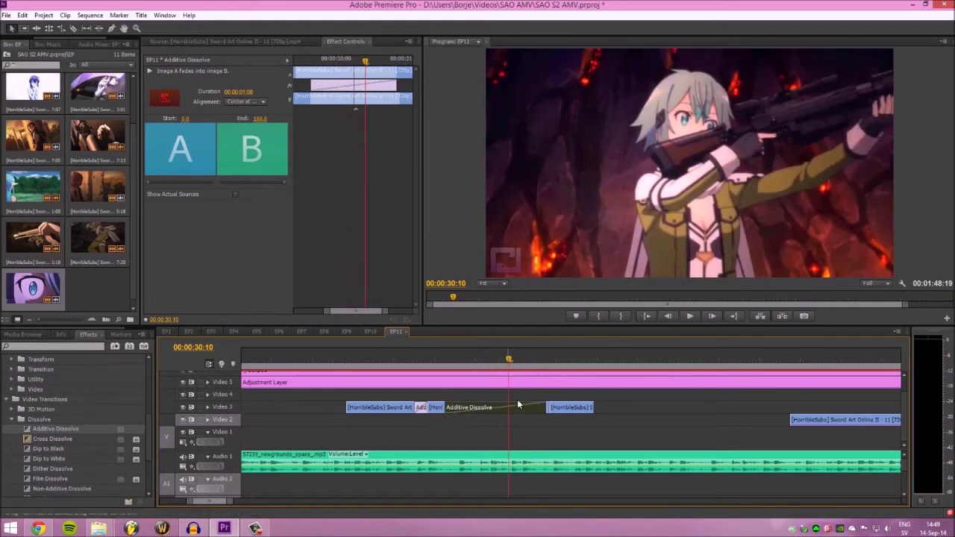
key("Delete")
left_click_drag(558, 413, 553, 407)
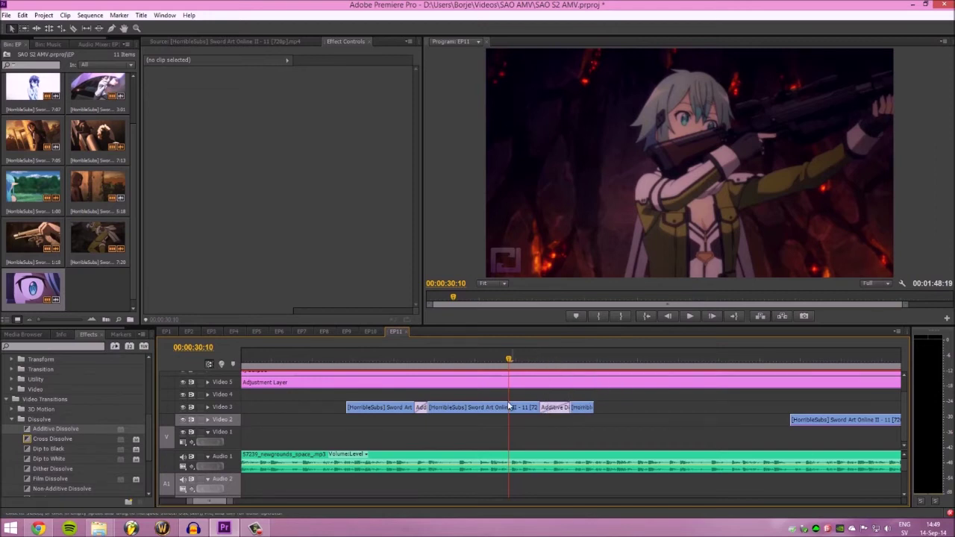
Step: Play the second Additive Dissolve from about 00:00:30:17, and review the Video 3 clips at 00:00:30:23 and 00:00:28:21
left_click(537, 360)
key("space")
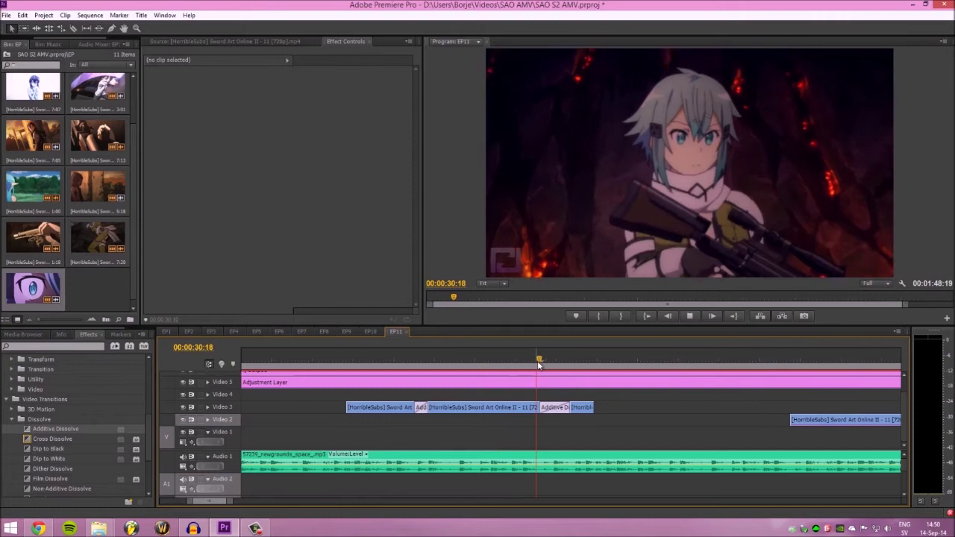
key("space")
scroll(274, 475, "down", 1)
mouse_move(231, 502)
left_mouse_down()
mouse_move(216, 505)
mouse_move(226, 506)
left_mouse_up()
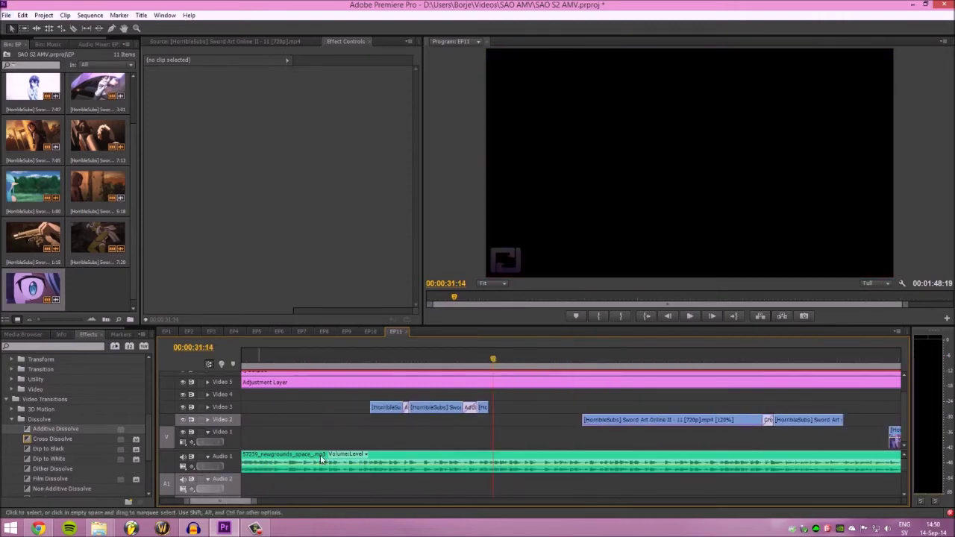
left_click(435, 360)
left_click(469, 366)
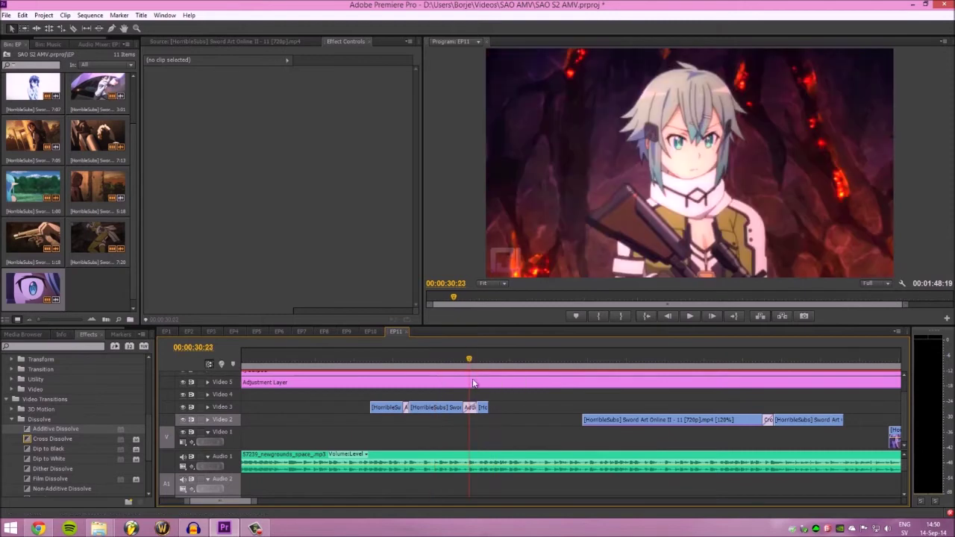
left_click(388, 363)
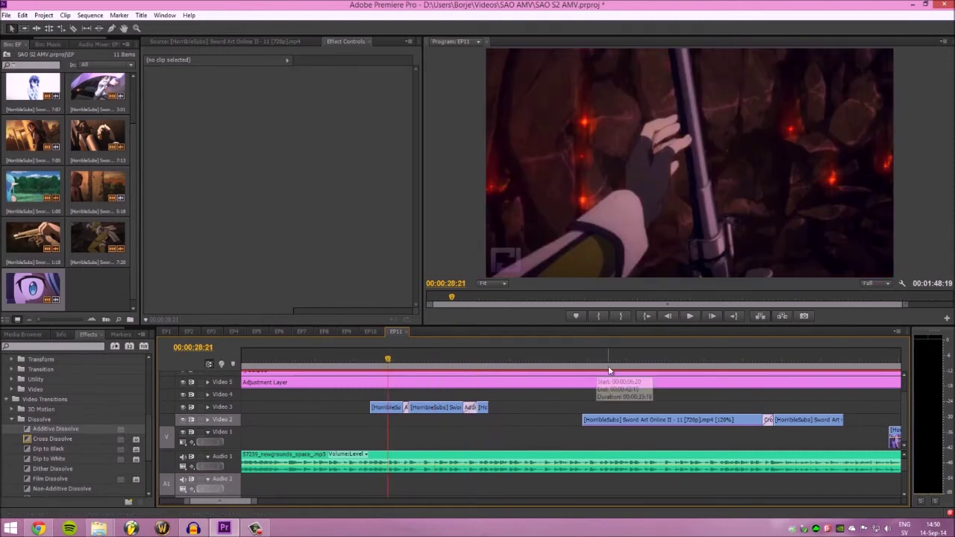
Step: Go to 00:00:34:05 and inspect the Brightness & Contrast effect on the Video 2 clip there
left_click(598, 363)
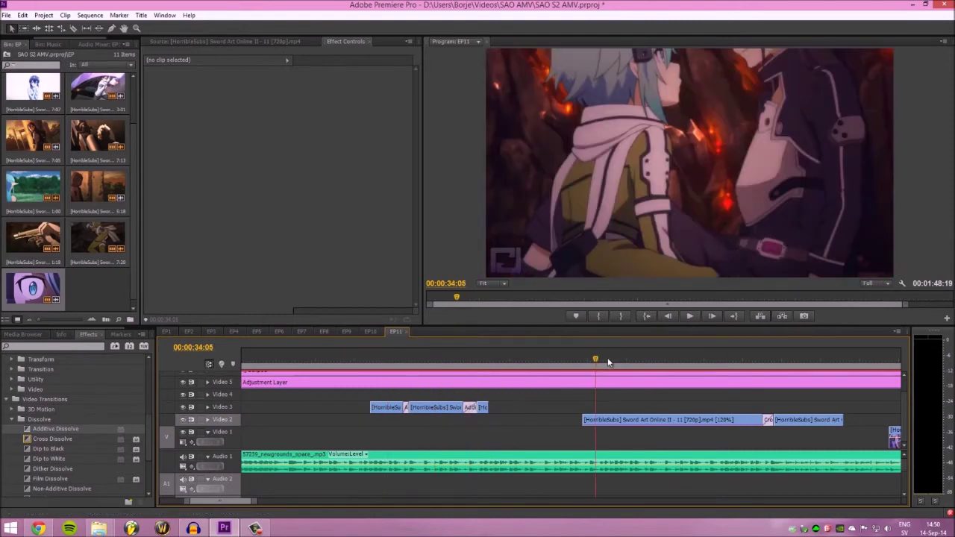
left_click(622, 421)
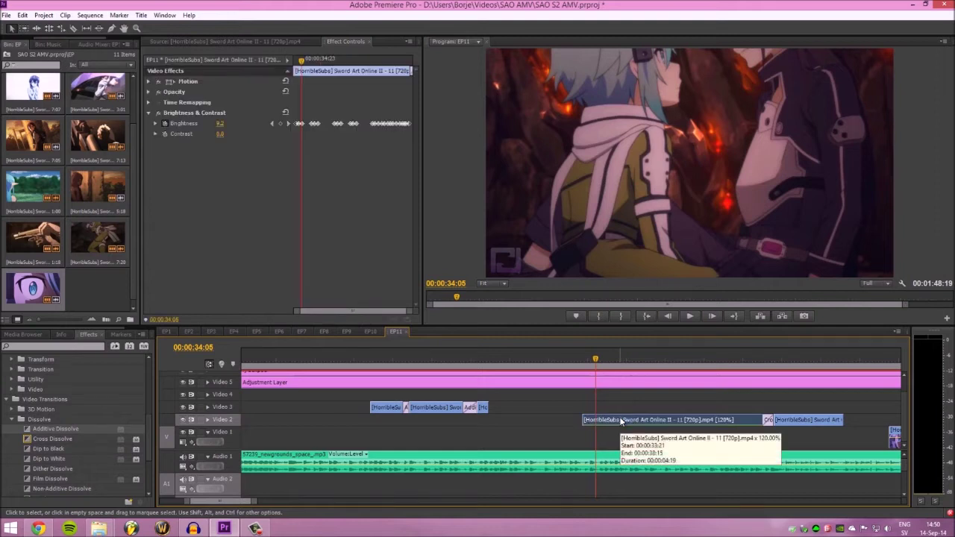
left_click(194, 113)
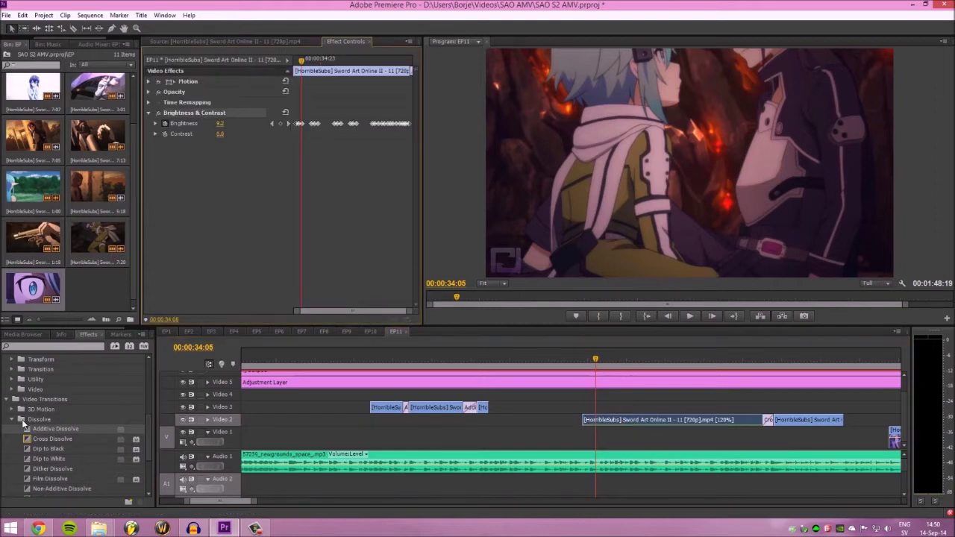
Step: Locate the Brightness & Contrast effect among the Color Correction video effects
left_click(14, 420)
scroll(13, 399, "up", 5)
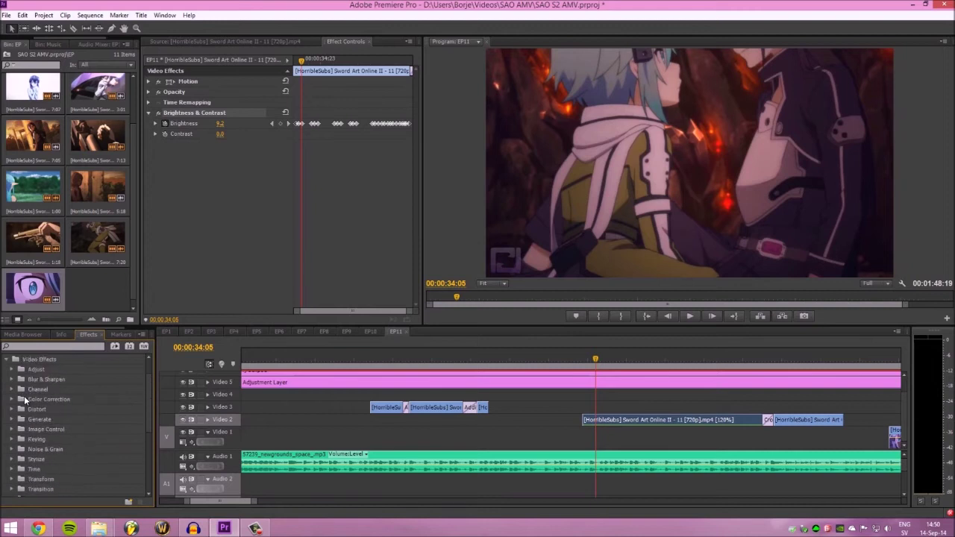
left_click(12, 420)
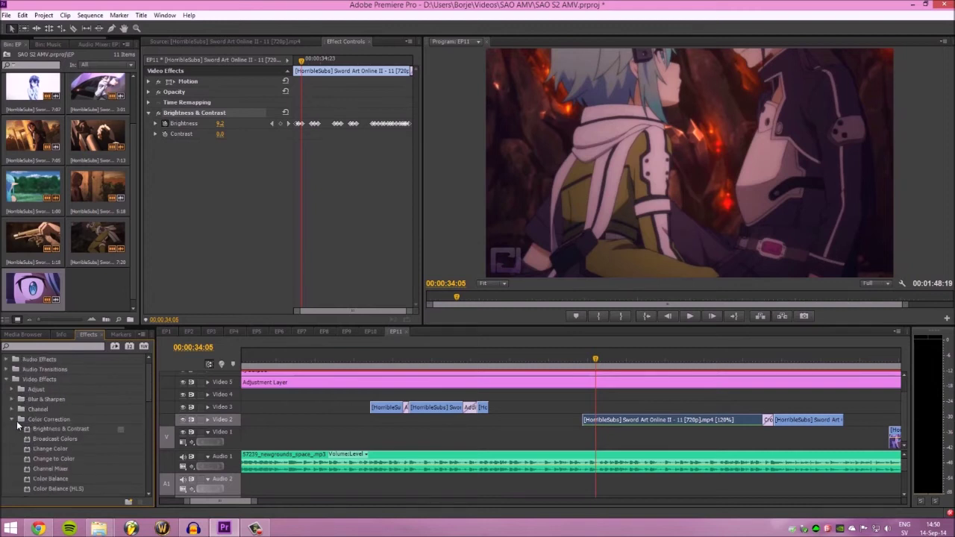
scroll(72, 389, "down", 2)
left_click(73, 389)
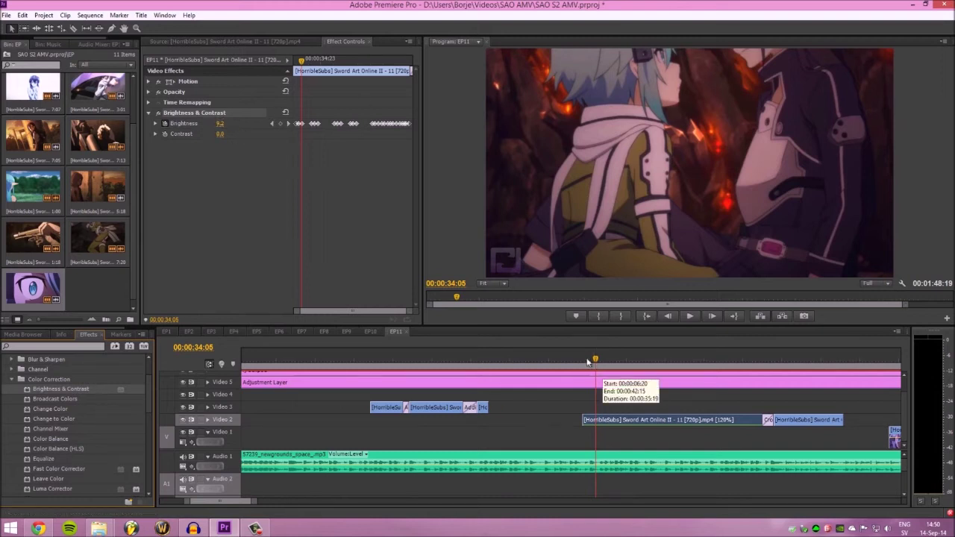
Step: Move through the Video 2 clip's Brightness animation from 00:00:34:00 to 00:00:34:07, and play the clip up to 00:00:36:07
key("Left")
key("Left")
key("Left")
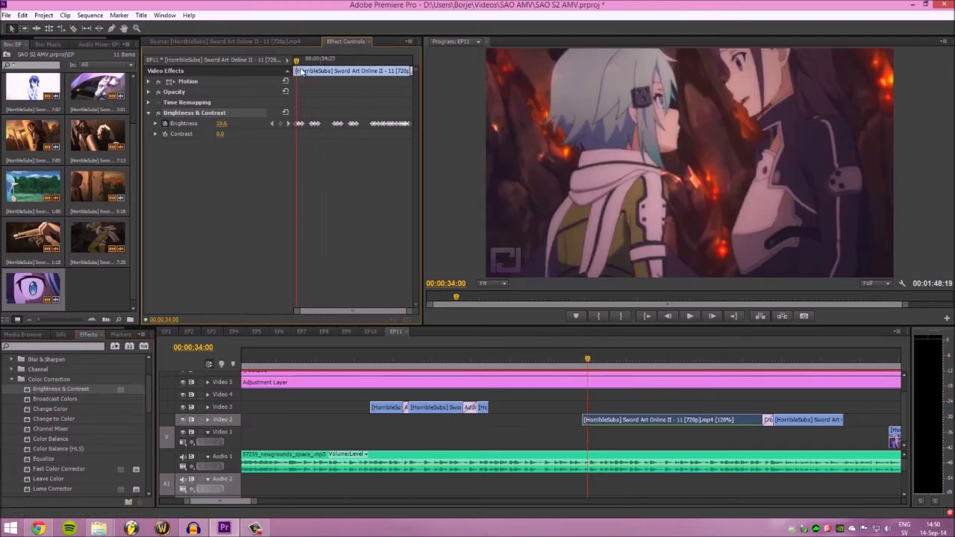
key("Right")
key("Right")
key("Right")
key("Right")
key("Right")
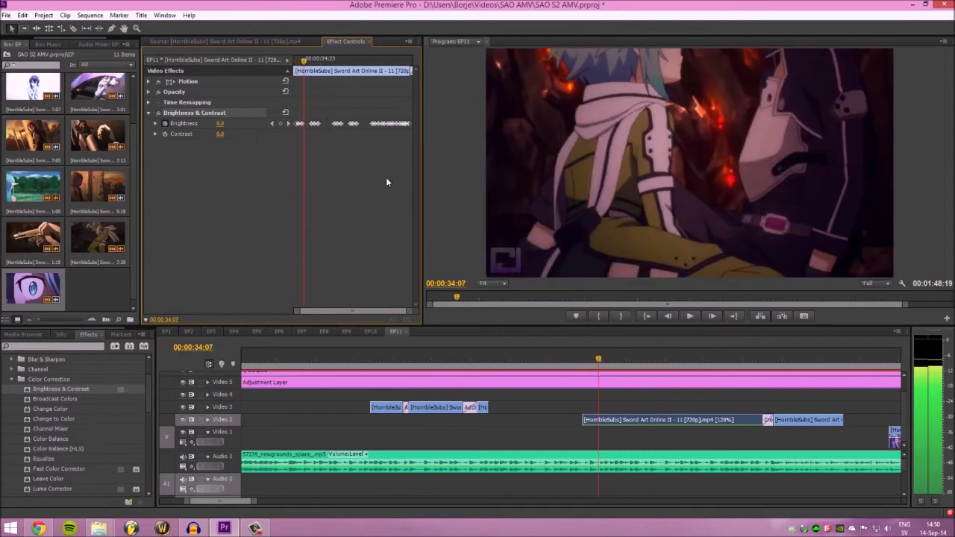
key("space")
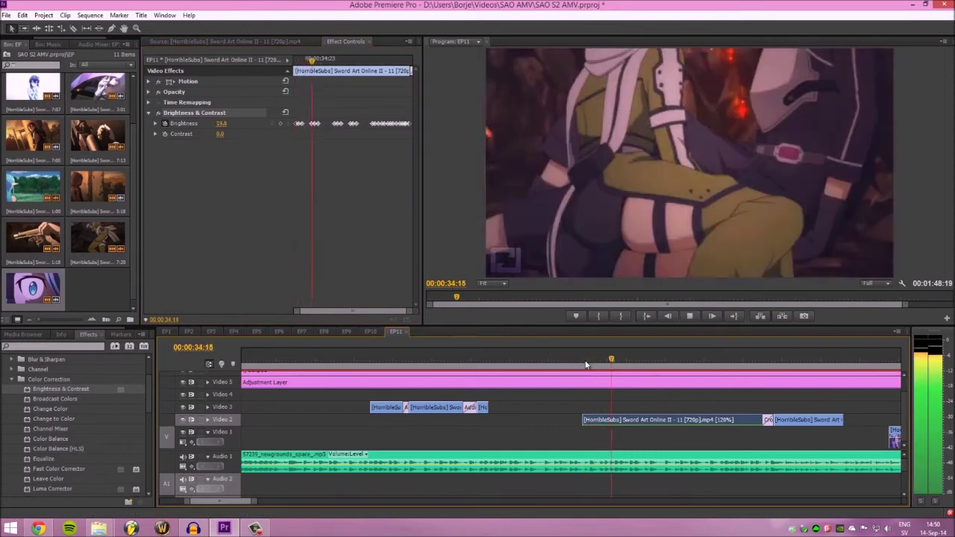
key("space")
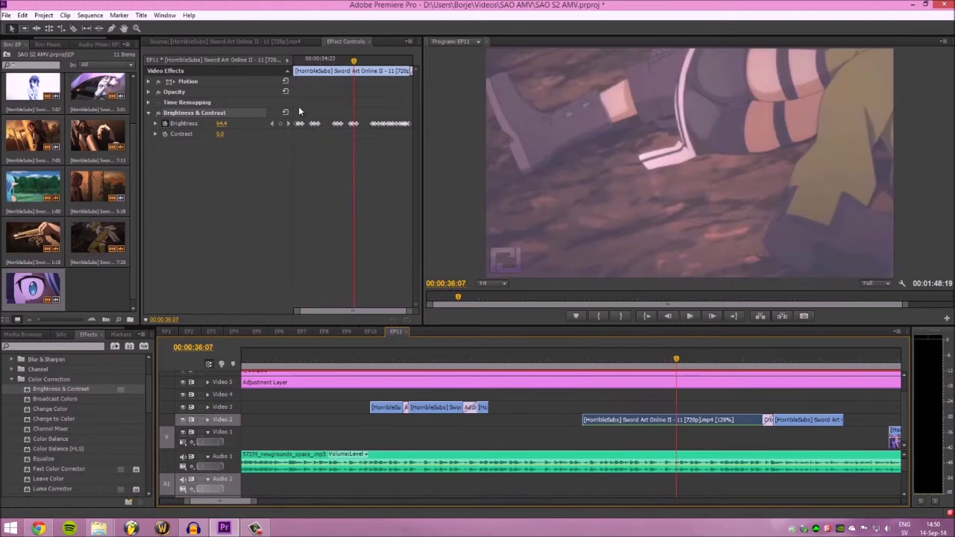
Step: Return to the beginning of the Video 2 clip at 00:00:33:23 to inspect its first Brightness keyframes closely
key("alt")
left_click(397, 310)
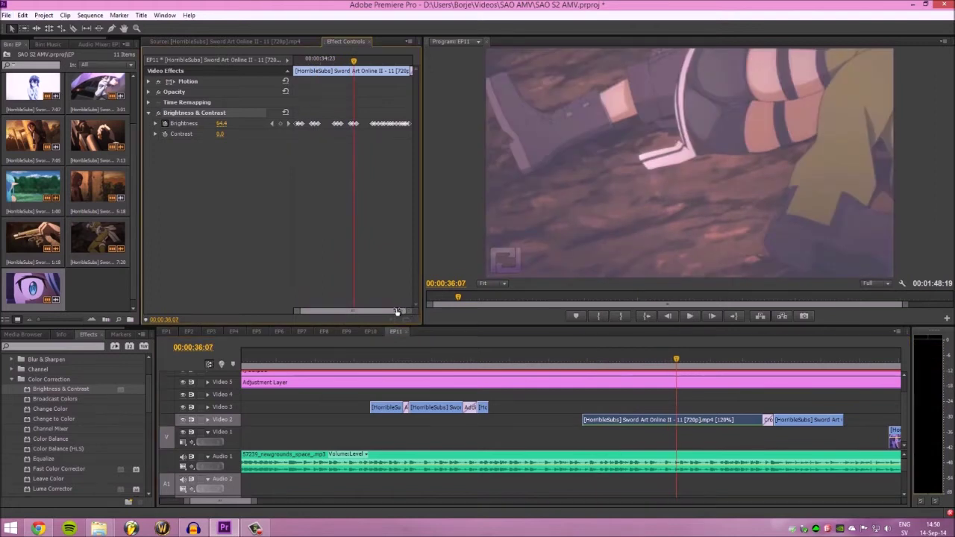
left_click(296, 61)
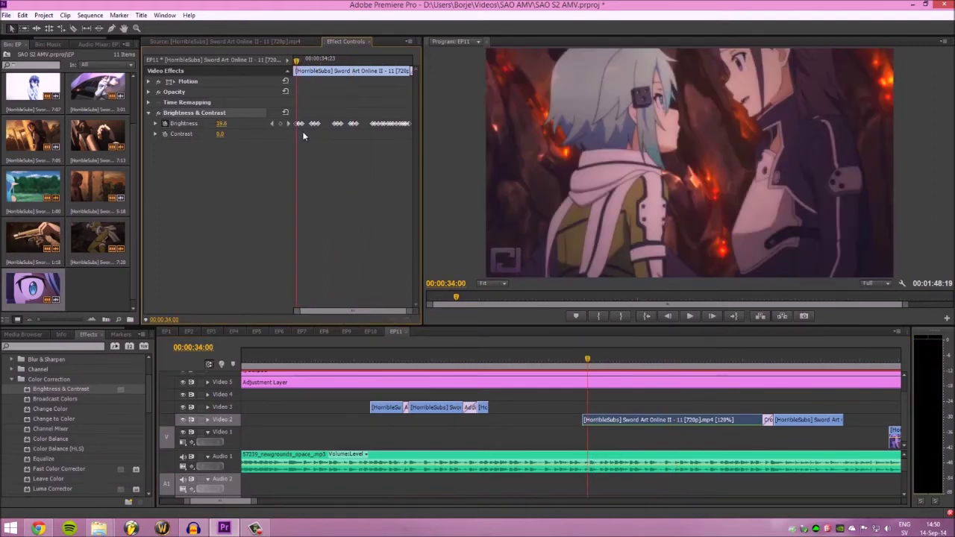
left_click_drag(410, 310, 369, 308)
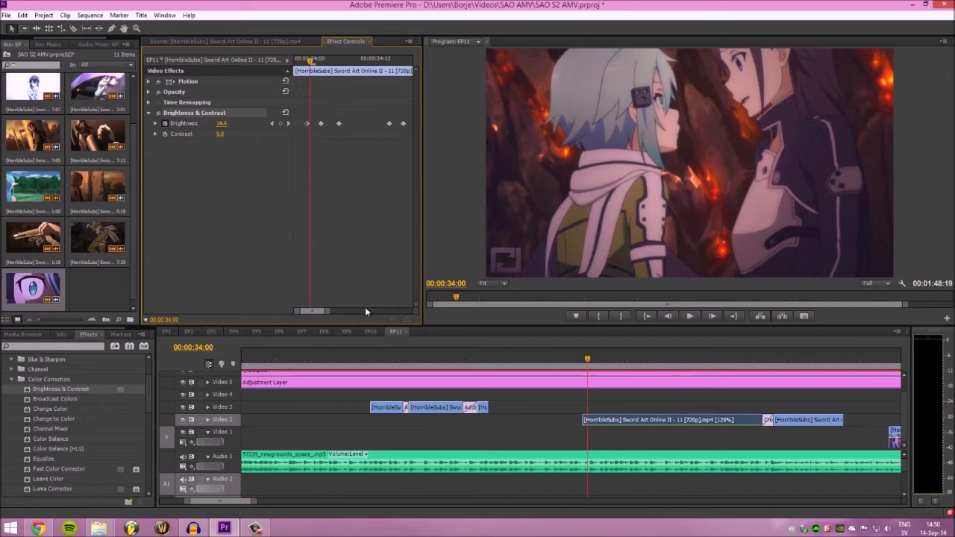
left_click(306, 62)
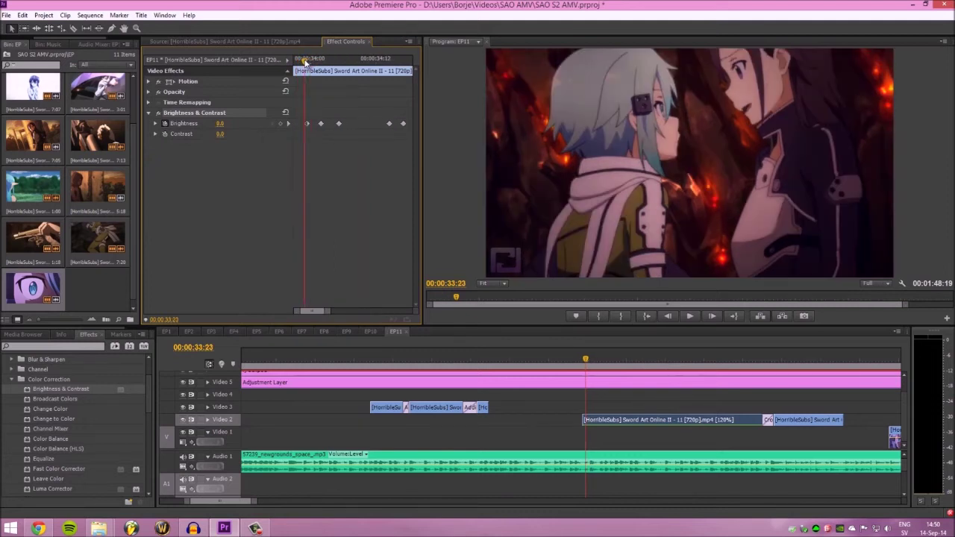
Step: Examine how Brightness changes across the Video 2 clip's first keyframes up to 00:00:34:05 and at the next group at 00:00:34:15
left_click_drag(305, 124, 341, 124)
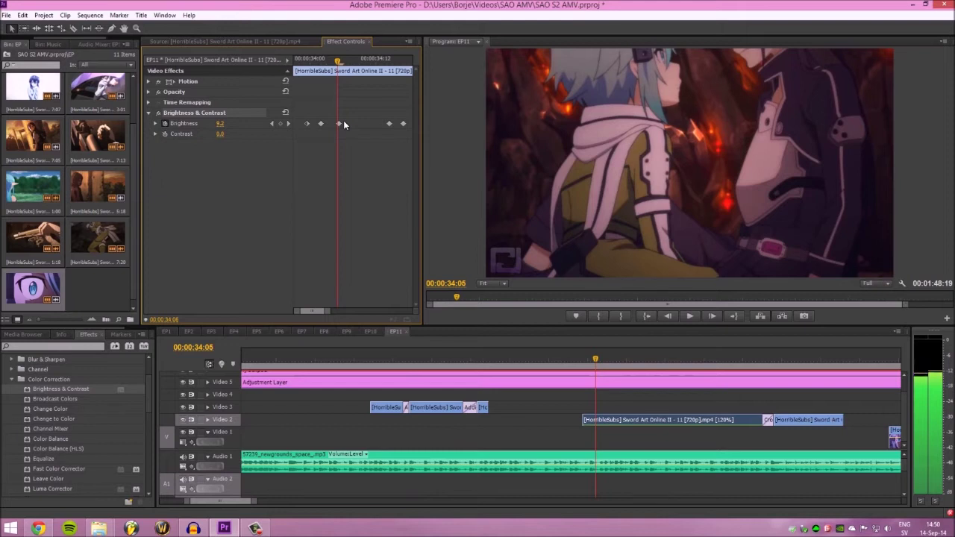
key("Right")
key("Right")
key("Right")
key("Right")
key("Right")
key("Right")
key("Right")
key("Right")
key("Right")
key("Right")
key("Right")
key("Right")
key("Right")
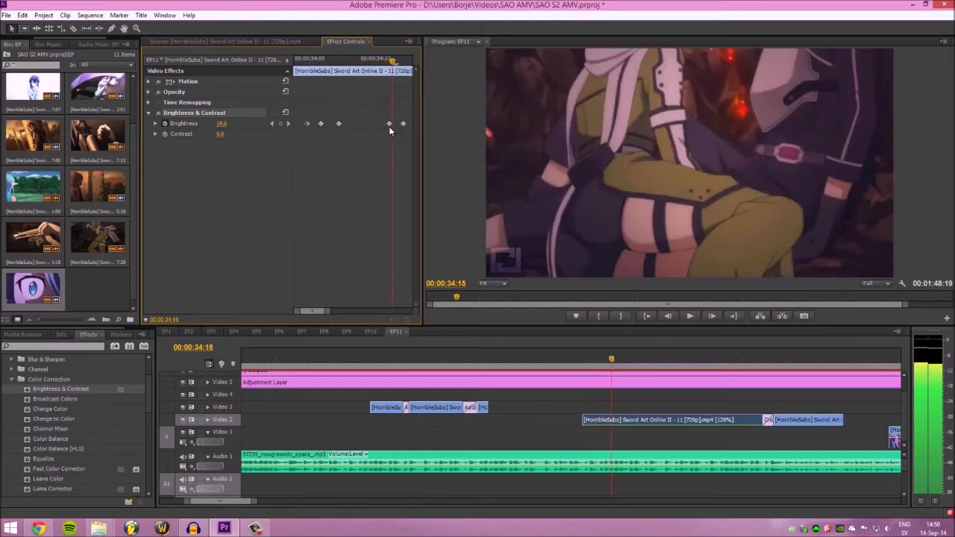
Step: Play the Video 2 clip's remaining Brightness flashes from 00:00:34:15 to 00:00:39:10, and revisit the clip at 00:00:36:23 and 00:00:35:03
key("space")
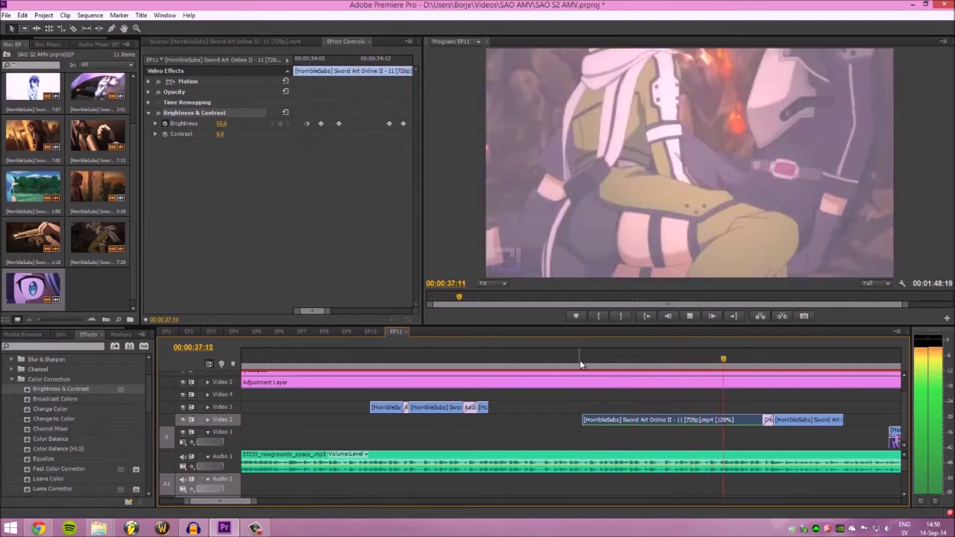
key("space")
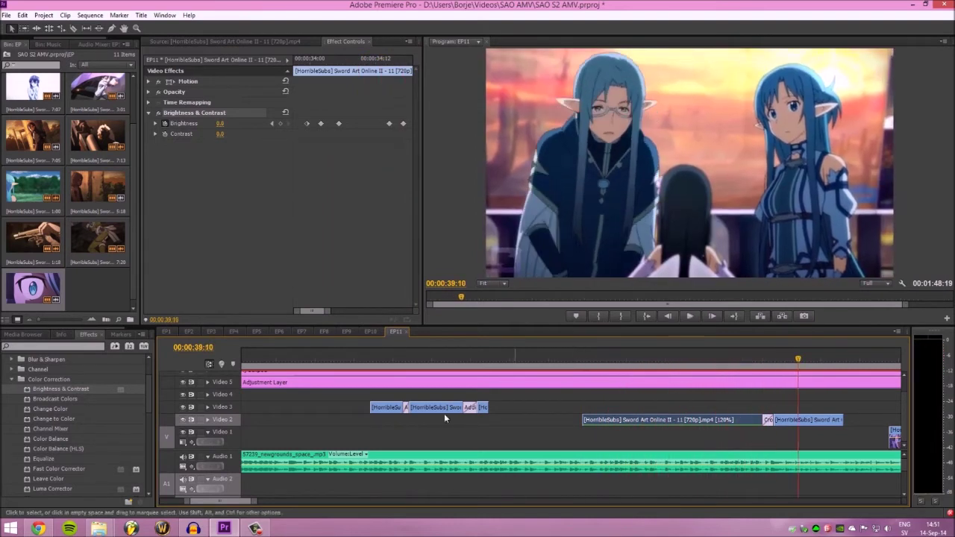
scroll(236, 507, "down", 3)
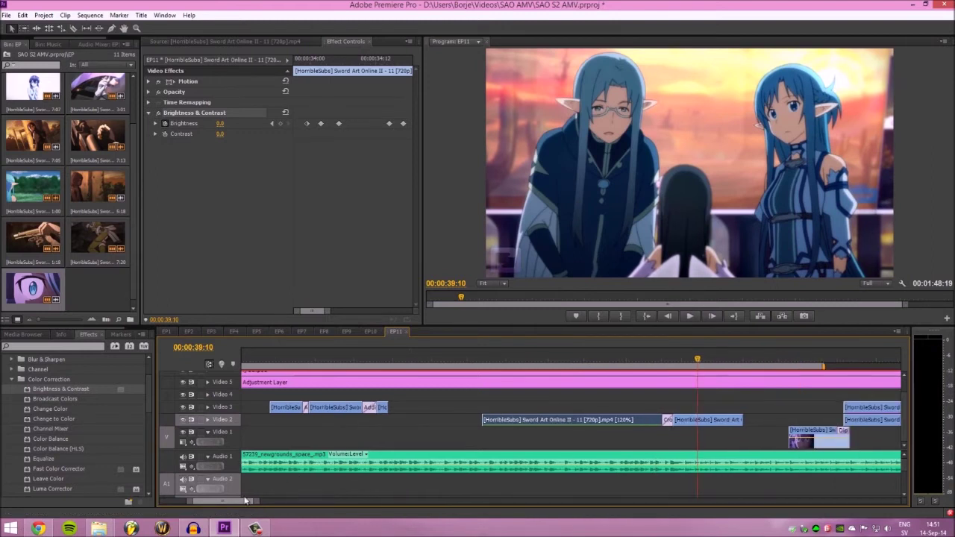
left_click(602, 360)
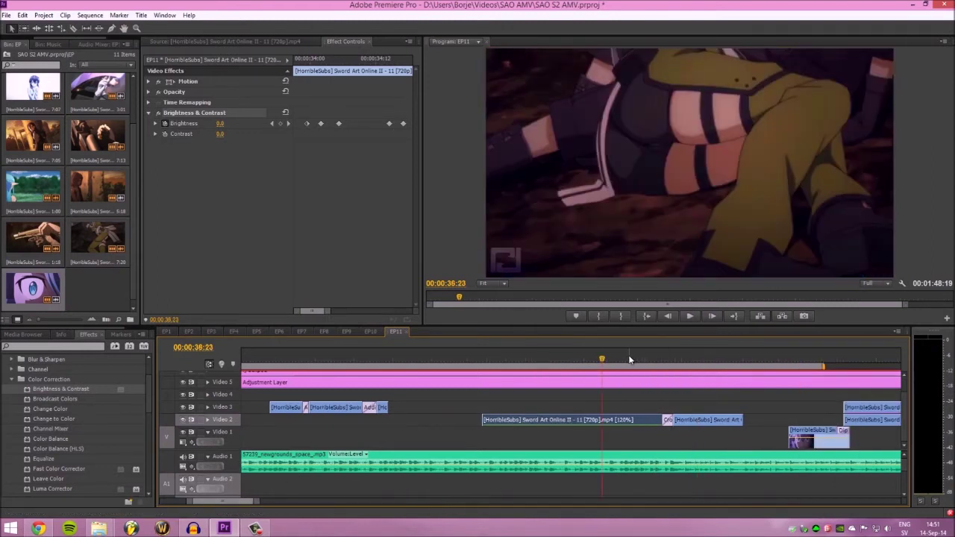
left_click(531, 359)
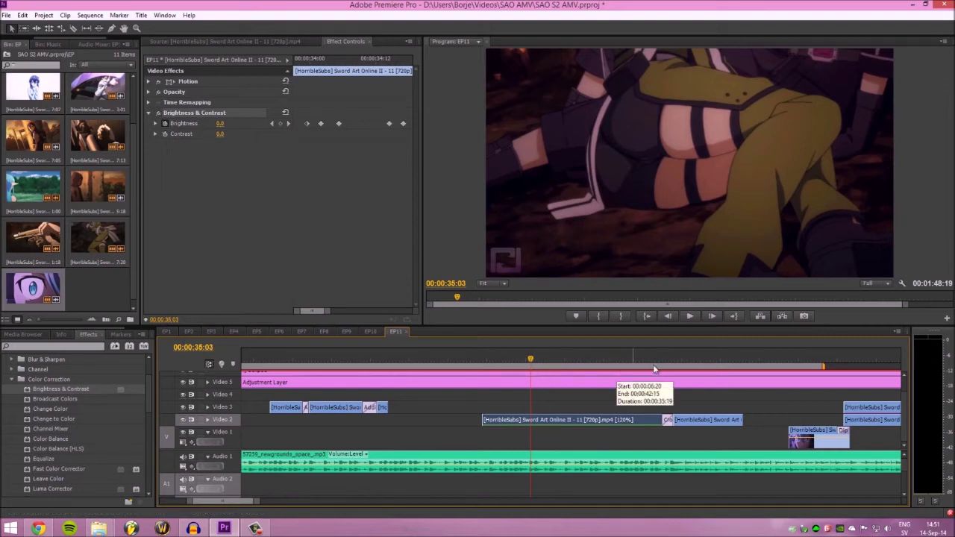
Step: Select the Video 2 clip after the dissolve and inspect its Scale animation between 00:00:38:14 and 00:00:38:20
left_click(673, 354)
left_click_drag(243, 502, 247, 503)
left_click(621, 420)
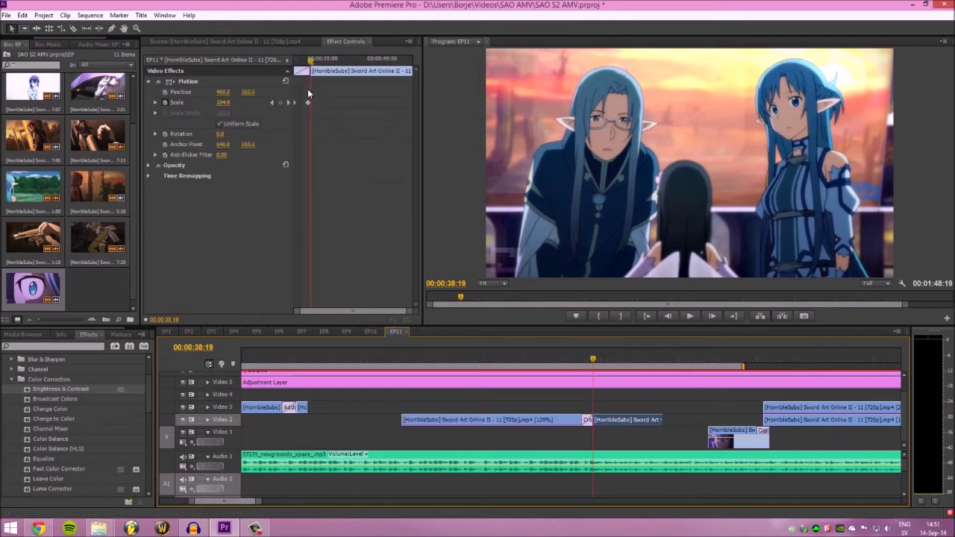
left_click_drag(309, 64, 297, 62)
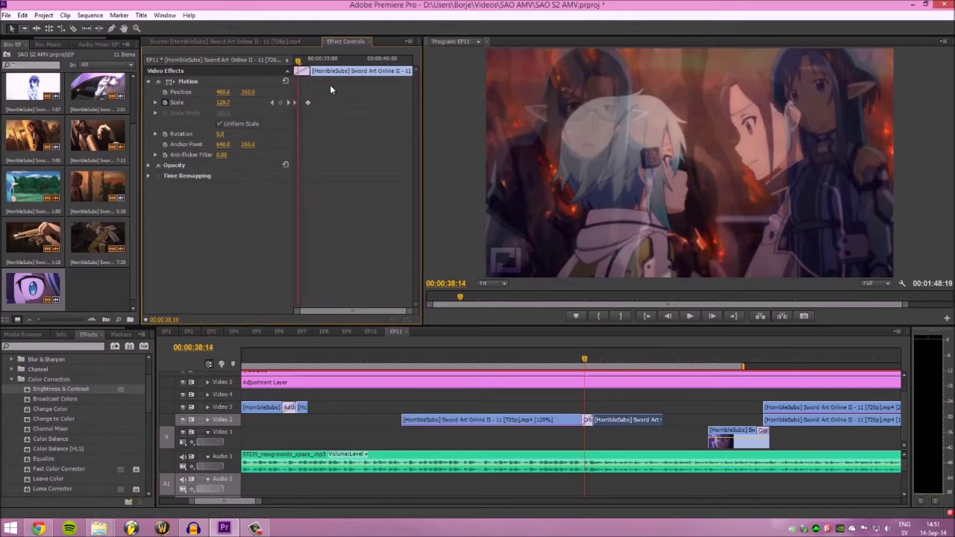
left_click_drag(586, 356, 594, 360)
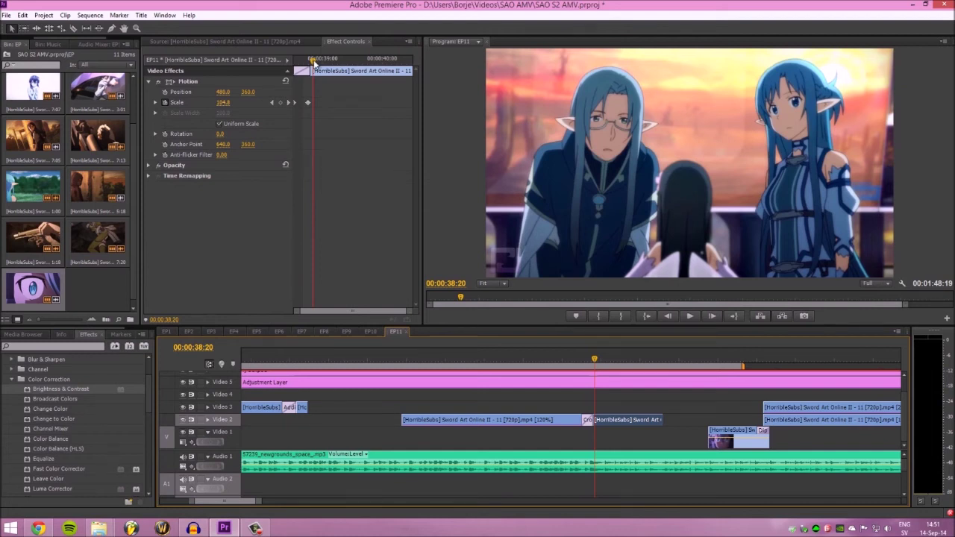
Step: Try the selected clip without its Scale keyframes by deleting them and playing up to 00:00:40:10, and undo the deletion
left_click(307, 103)
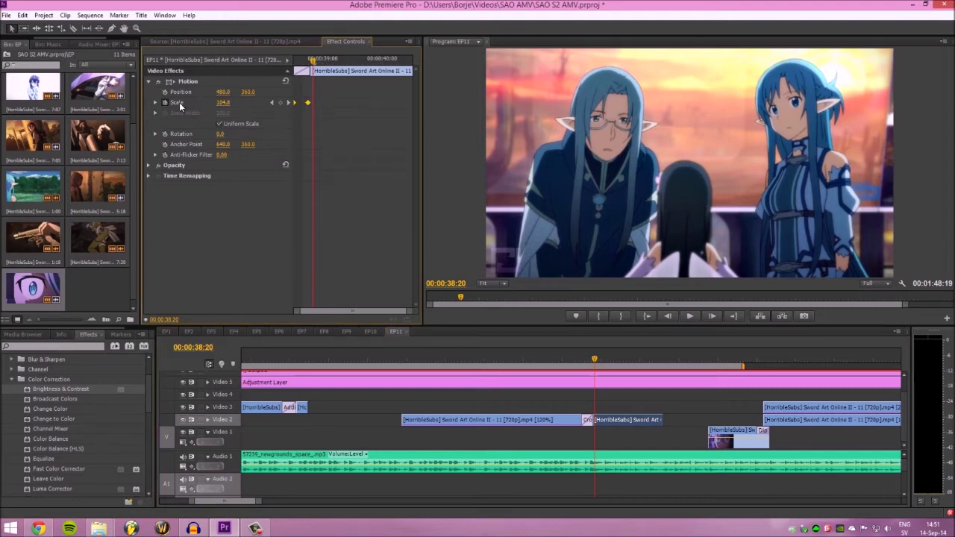
key("Delete")
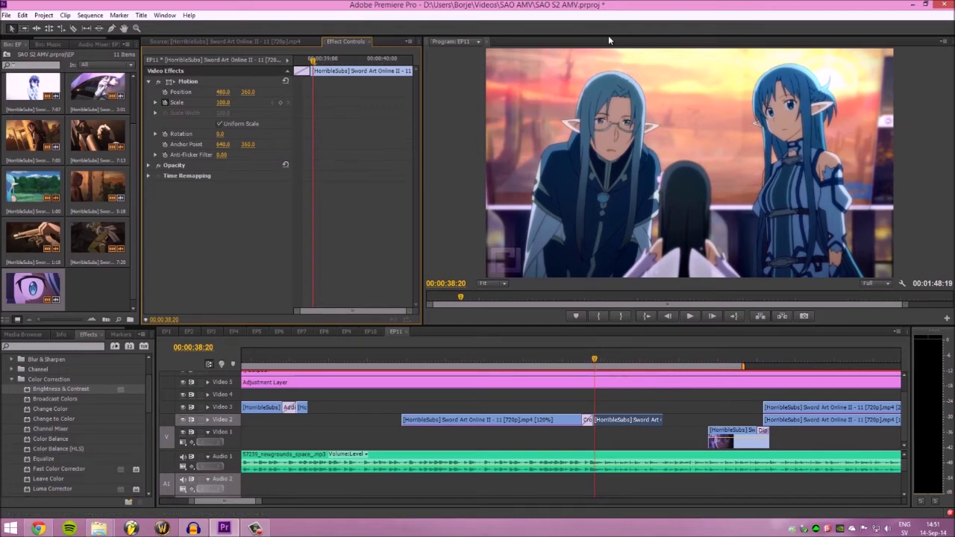
key("space")
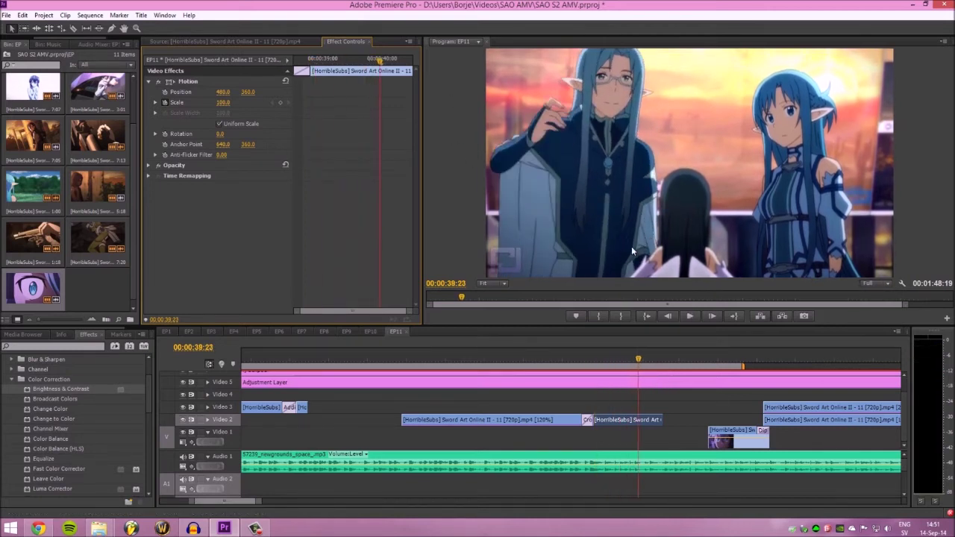
key("space")
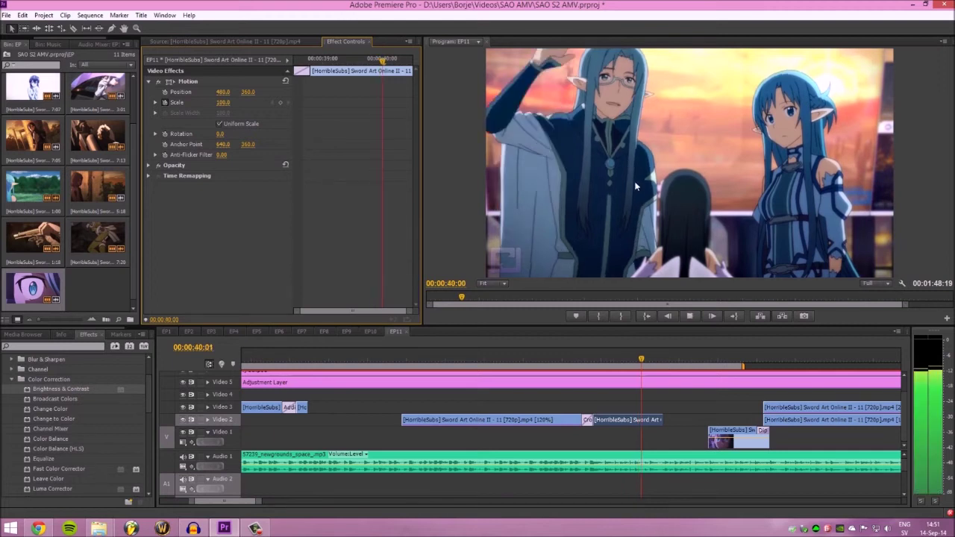
key("space")
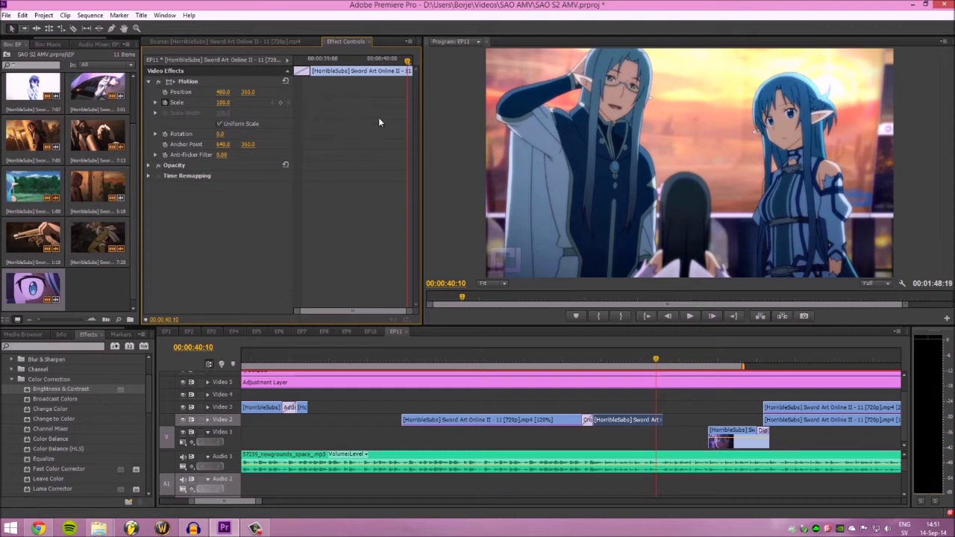
key("ctrl+z")
Step: Play the clip's Scale zoom from 00:00:38:17 to 00:00:40:09
left_click(589, 349)
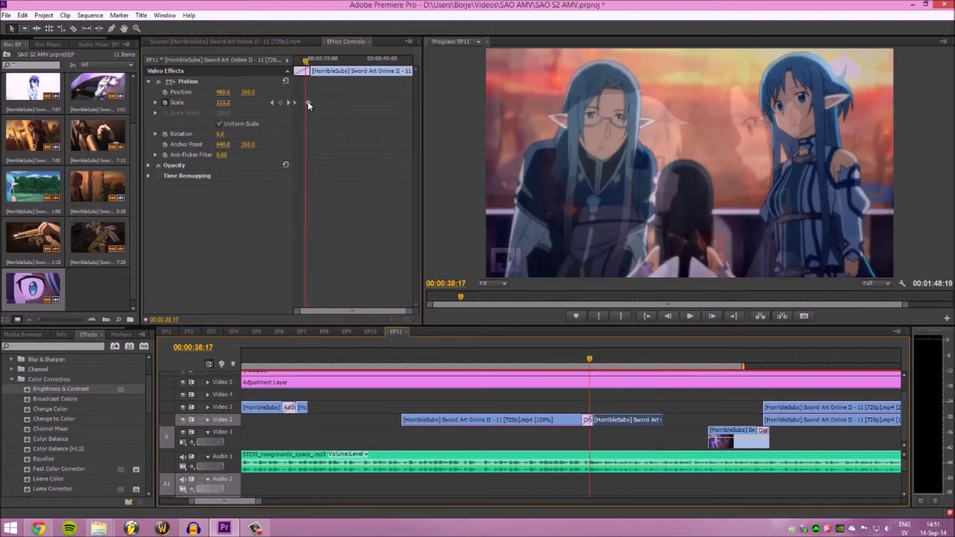
left_click_drag(223, 106, 216, 105)
key("space")
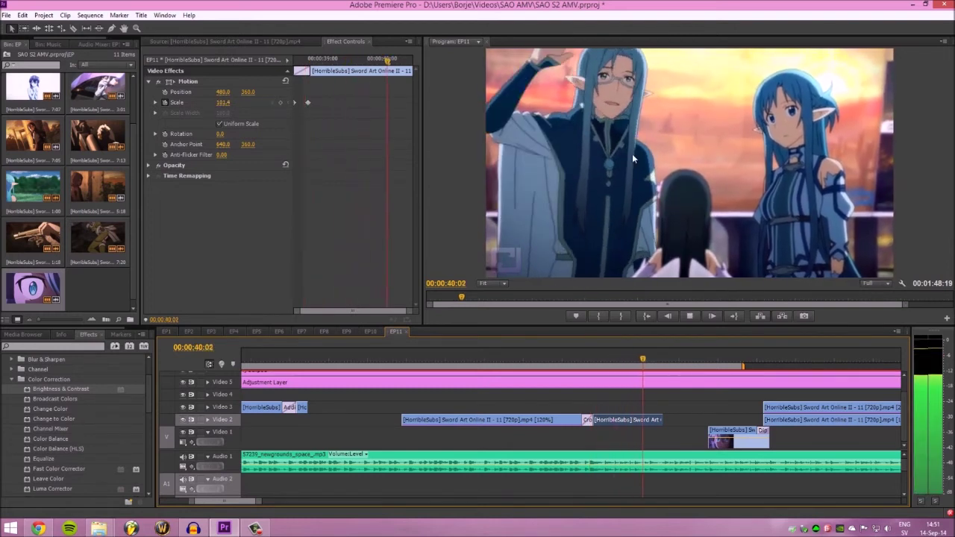
key("space")
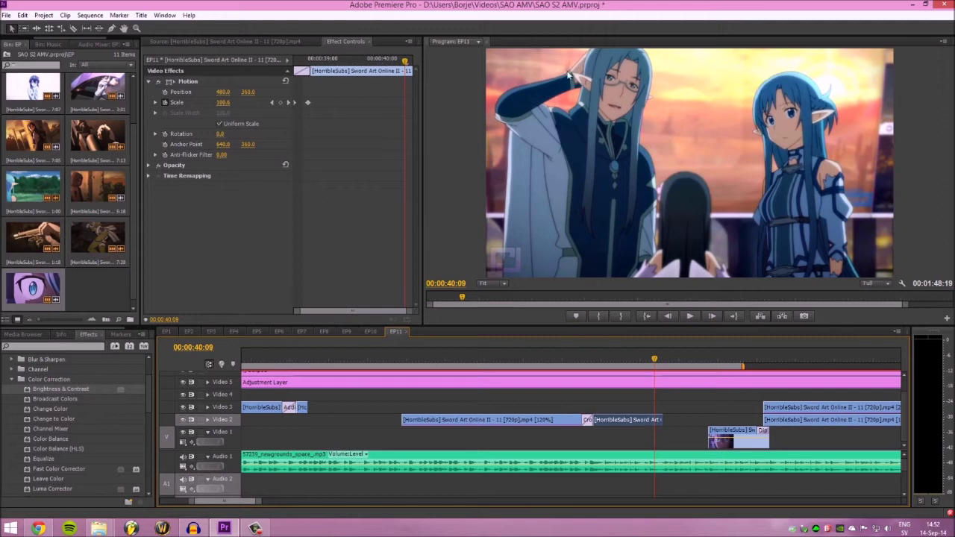
Step: Inspect the clip's Scale keyframe at 00:00:38:18 and replay the slow zoom from there up to 00:00:41:05
left_click(305, 62)
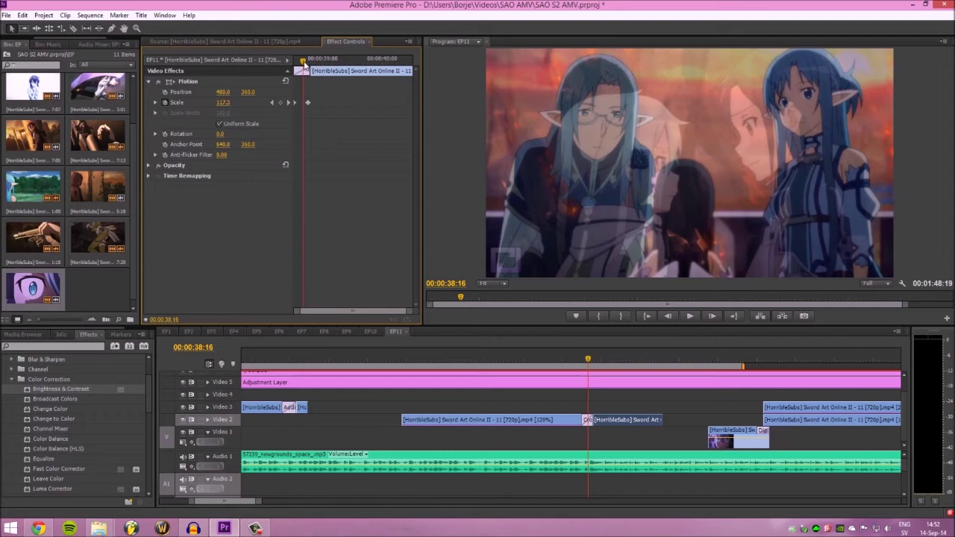
left_click_drag(304, 63, 309, 63)
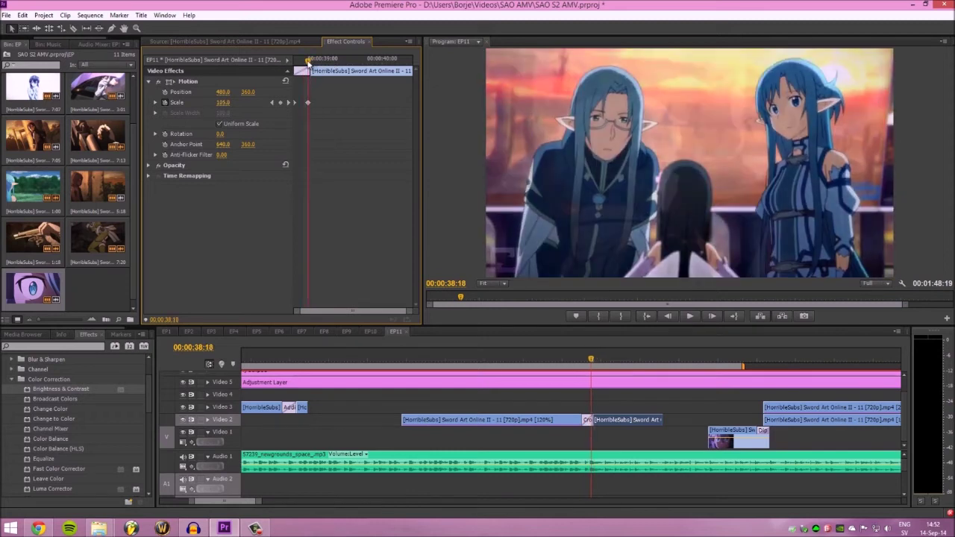
key("space")
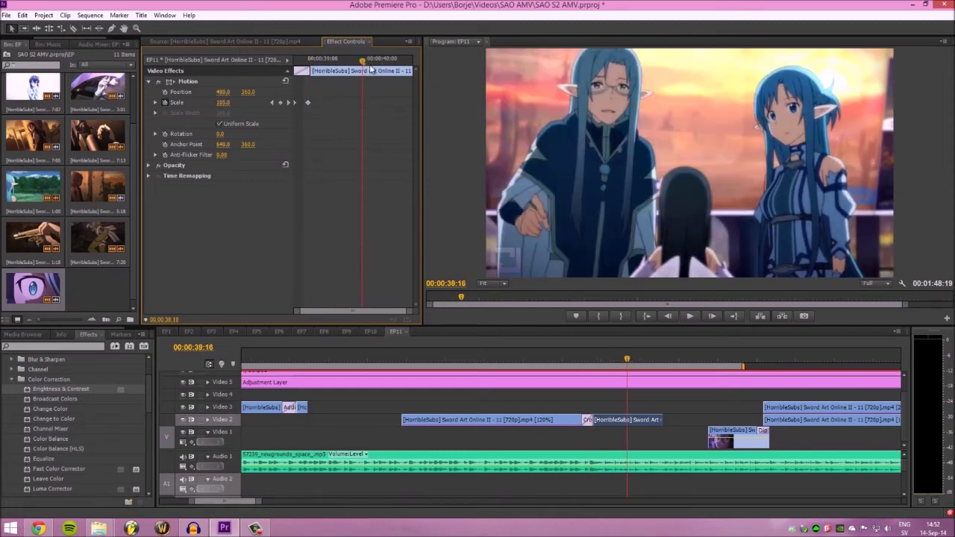
left_click(590, 359)
key("space")
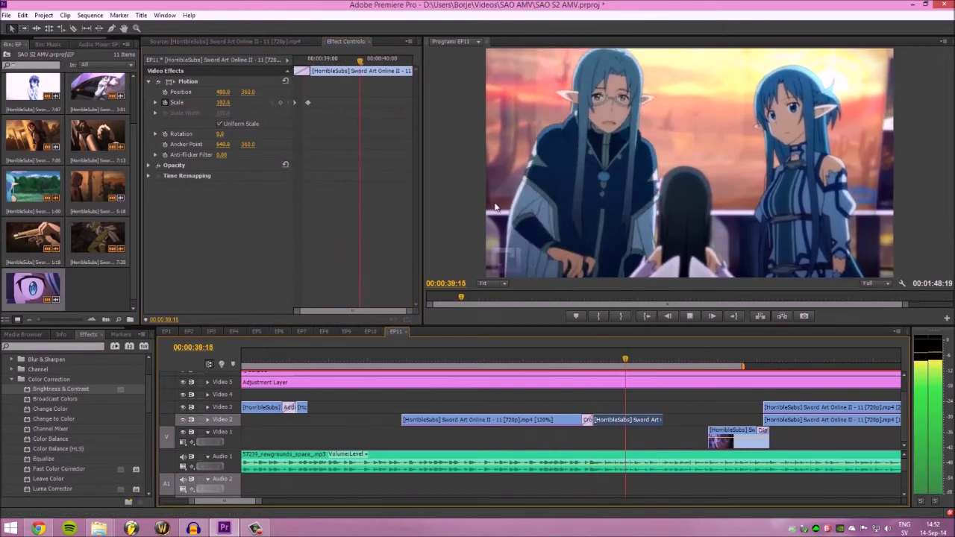
key("space")
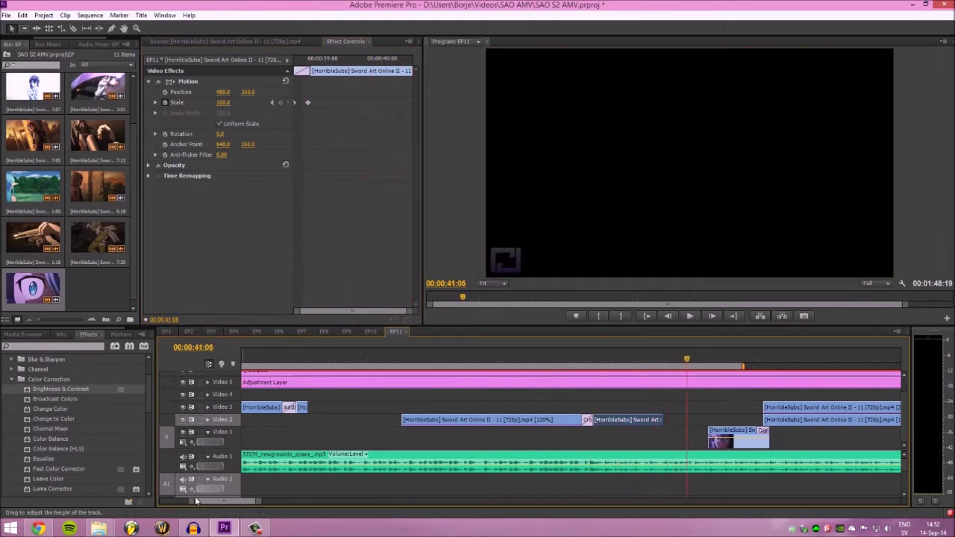
Step: Go to the eye close-up clip on Video 2 at 00:00:53:00 and play it up to 00:00:55:08
left_click_drag(222, 504, 266, 505)
left_click(720, 362)
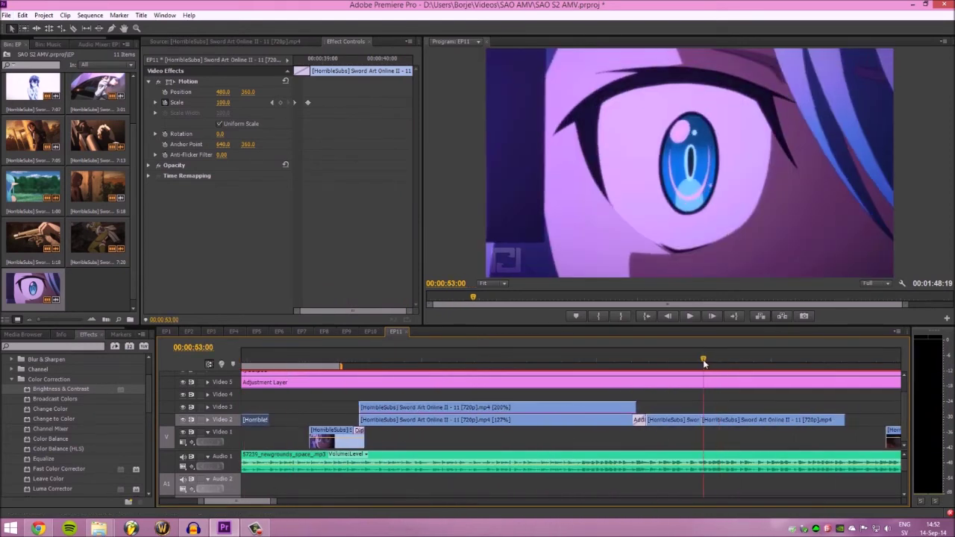
left_click(698, 362)
key("space")
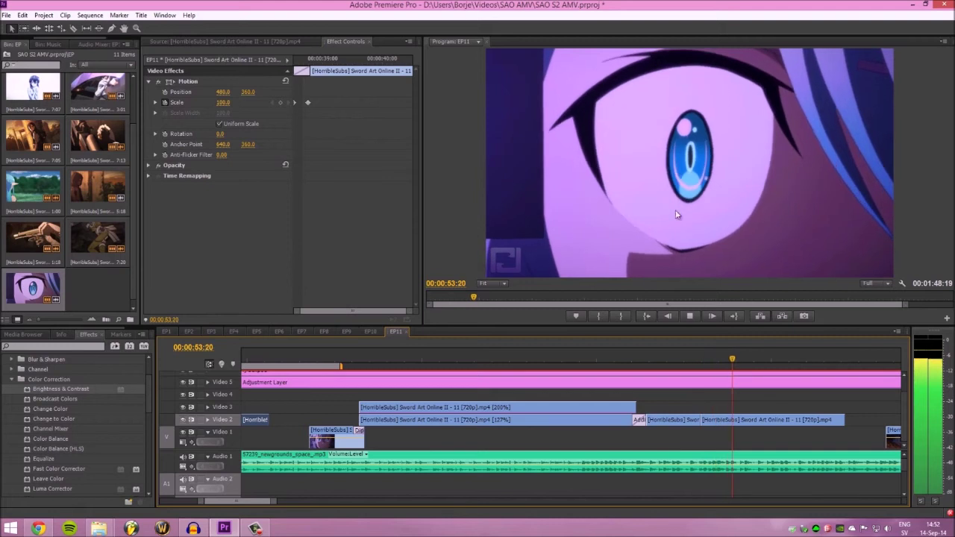
key("space")
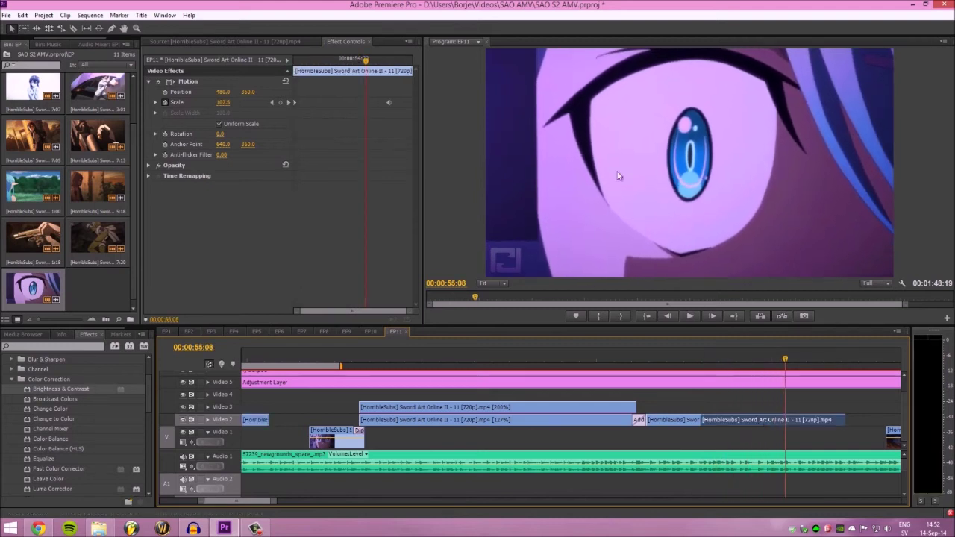
Step: Replay the eye close-up to examine its slow Scale zoom, checking the clip's end at 00:00:56:05
left_click(728, 358)
key("space")
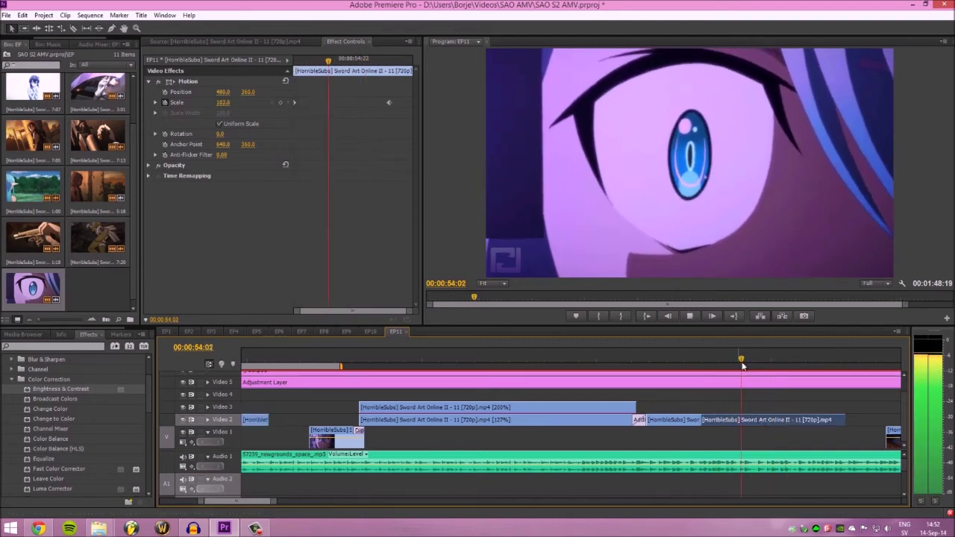
key("space")
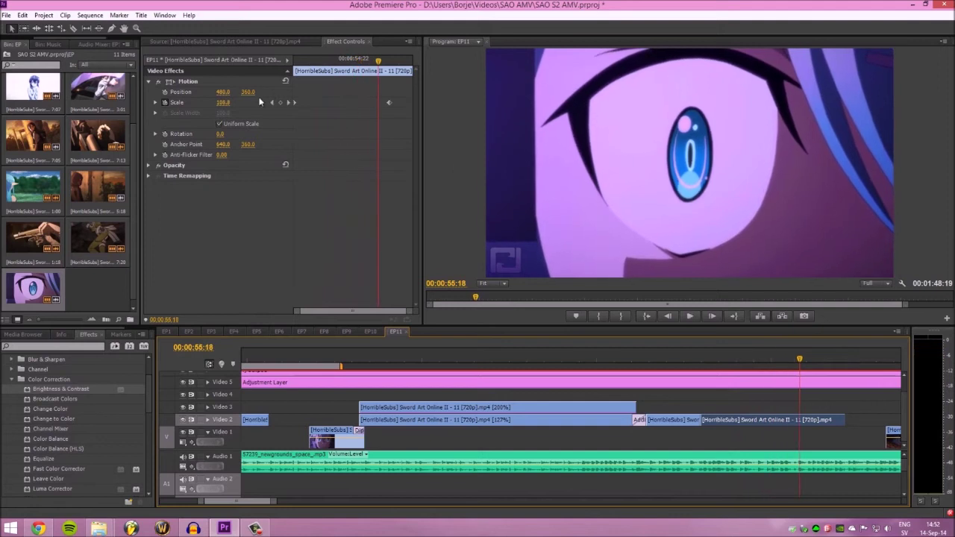
key("space")
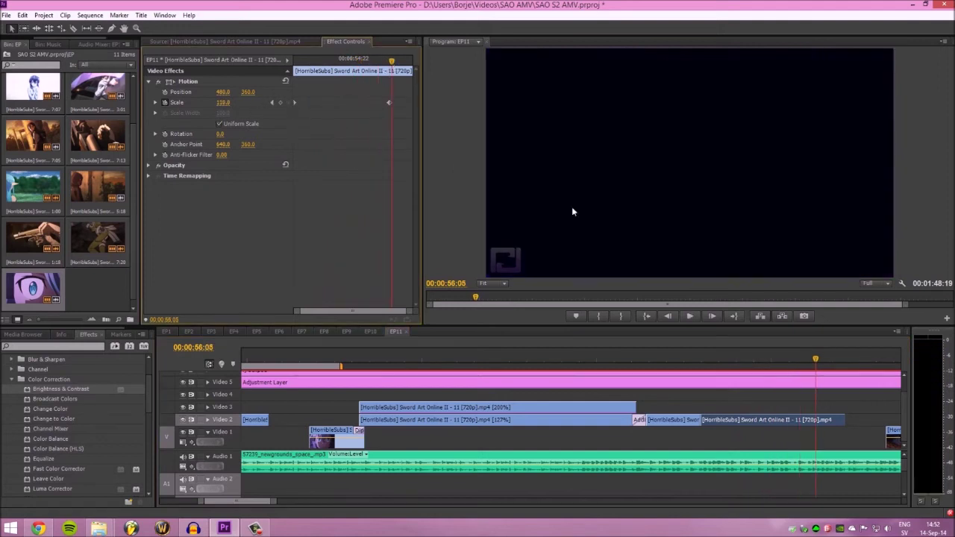
left_click(682, 359)
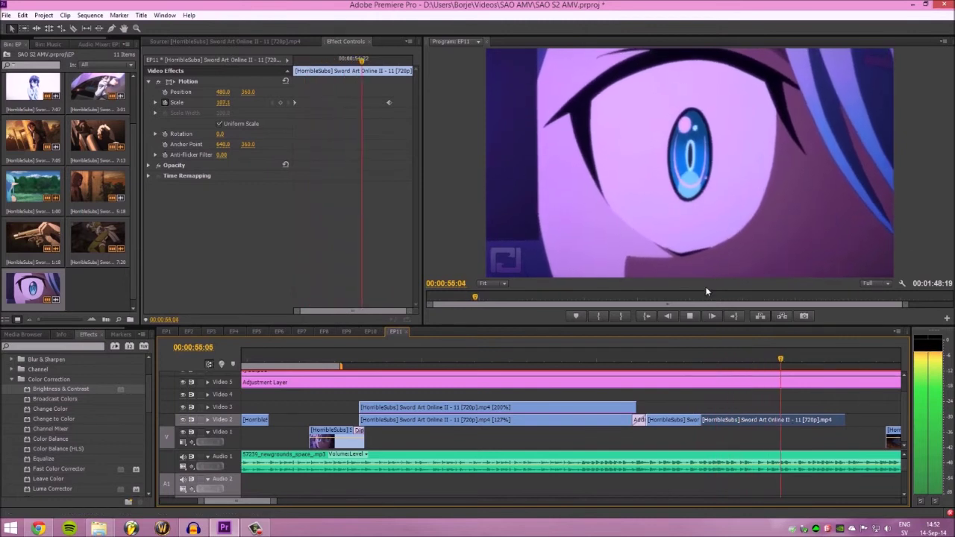
key("space")
Step: Try the eye close-up without its Scale keyframes by deleting them and playing the clip up to 00:00:55:18
left_click(183, 105)
key("Delete")
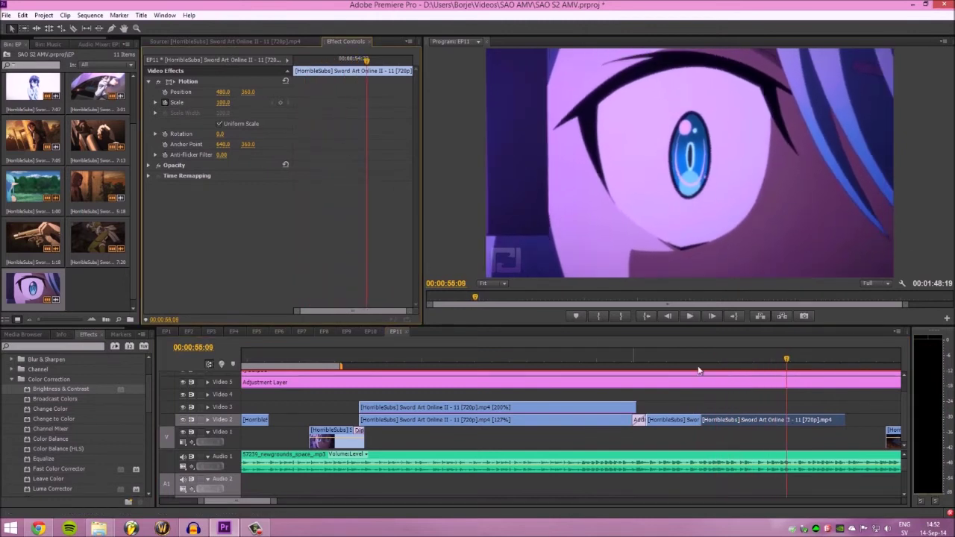
left_click(705, 361)
key("space")
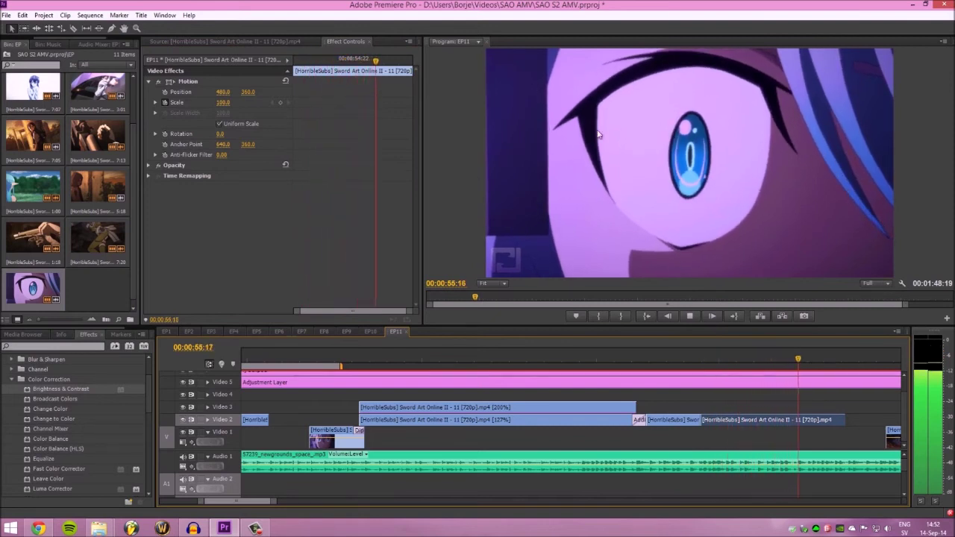
key("space")
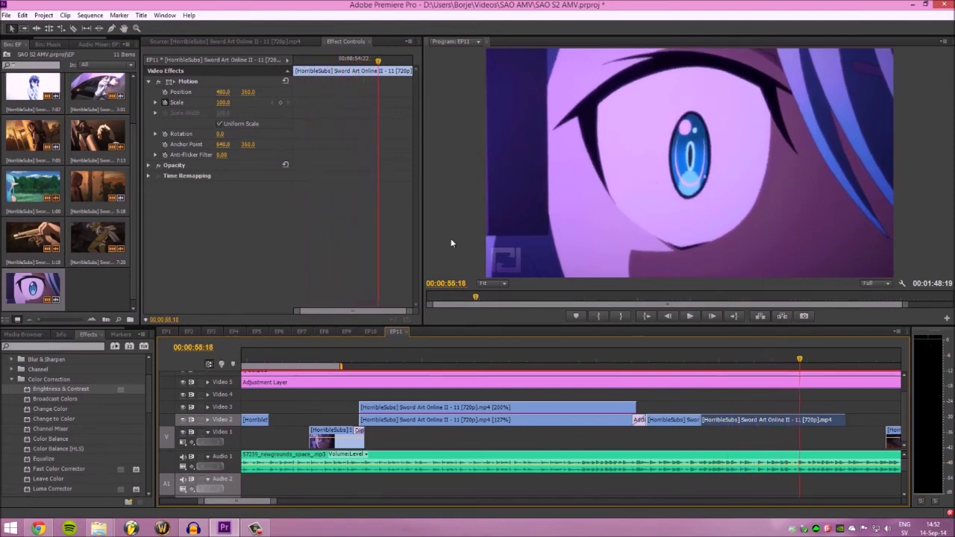
Step: Play the eye close-up's keyframed Scale zoom from 00:00:53:08 and move to its last Scale keyframe at 00:00:56:03
left_click(717, 360)
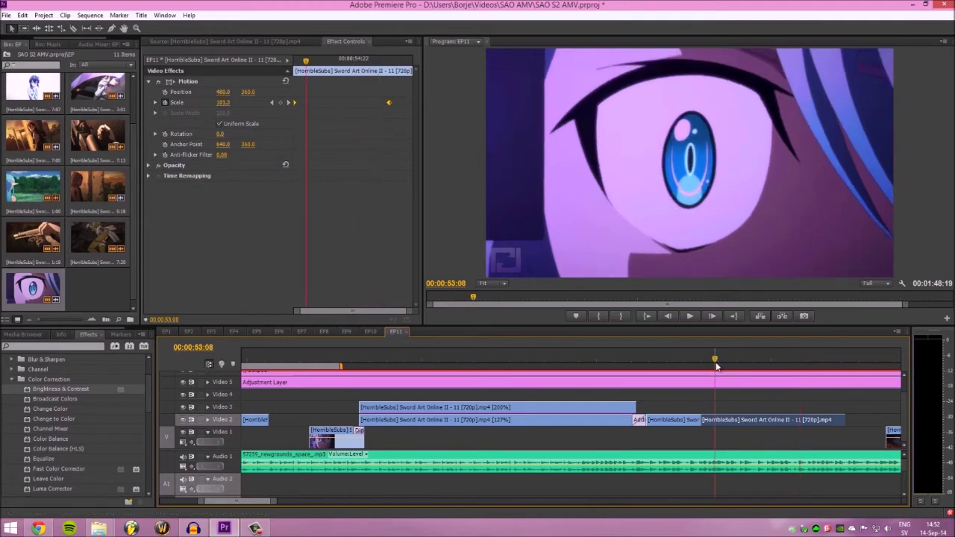
key("space")
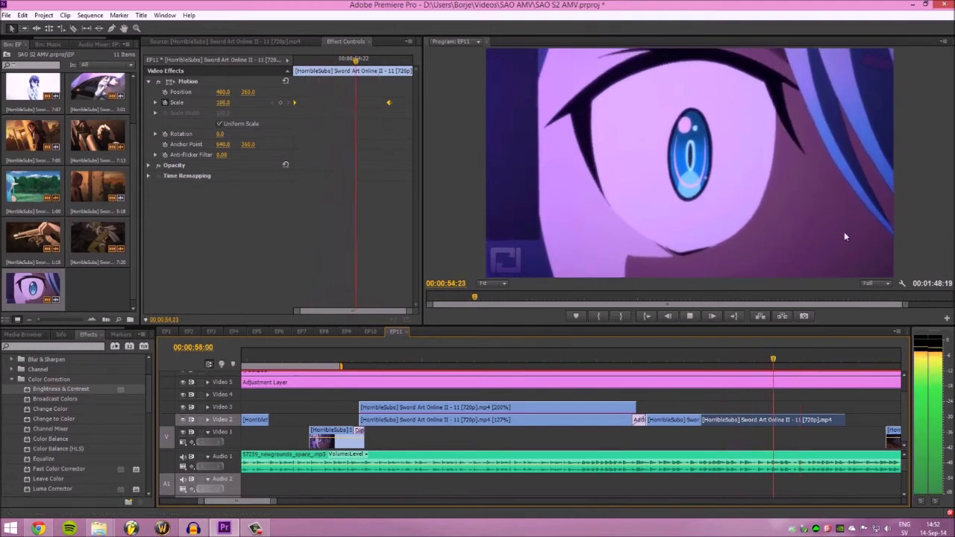
key("space")
key("space")
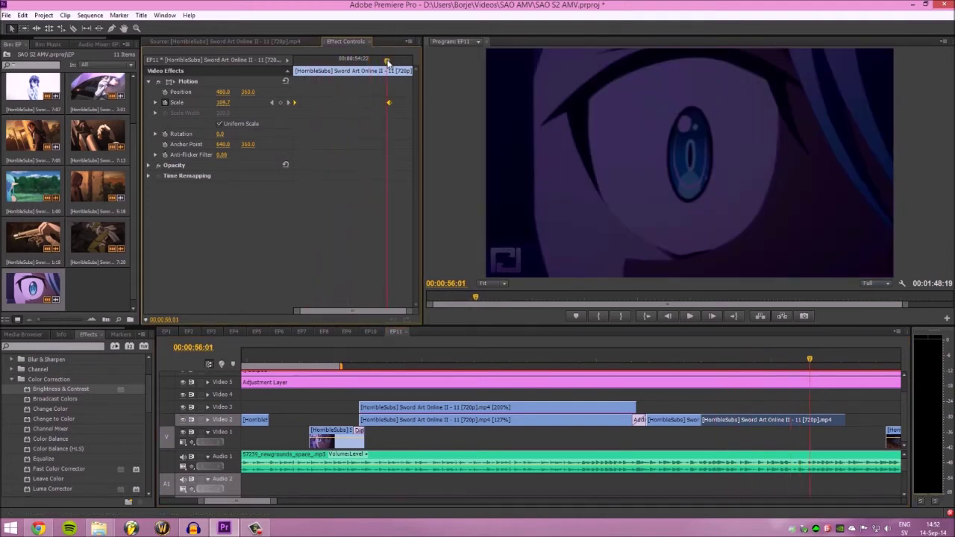
key("space")
right_click(395, 160)
left_click(391, 168)
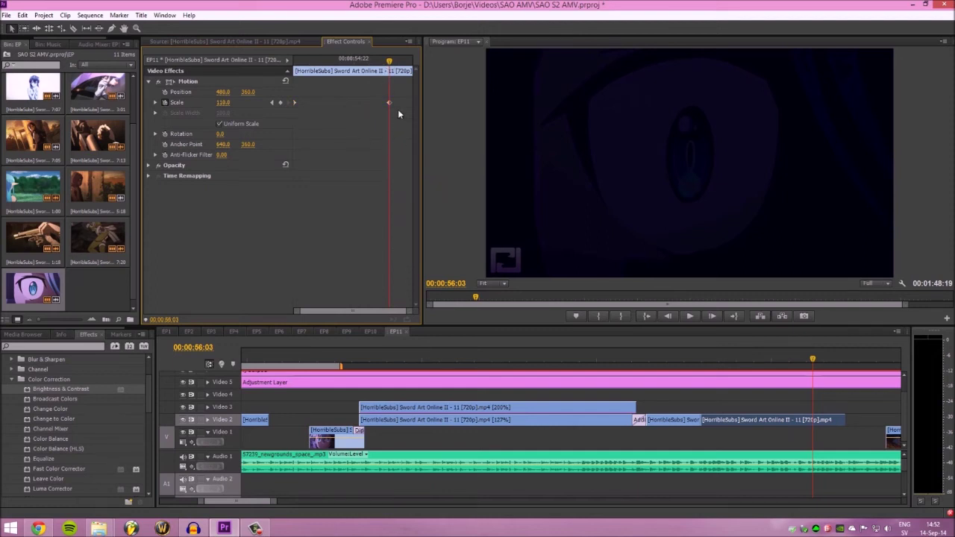
Step: Try shrinking the eye close-up's Scale at 00:00:54:04, undo the change, and go back to the clip start at 00:00:52:00
left_click(330, 60)
left_click_drag(222, 102, 772, 149)
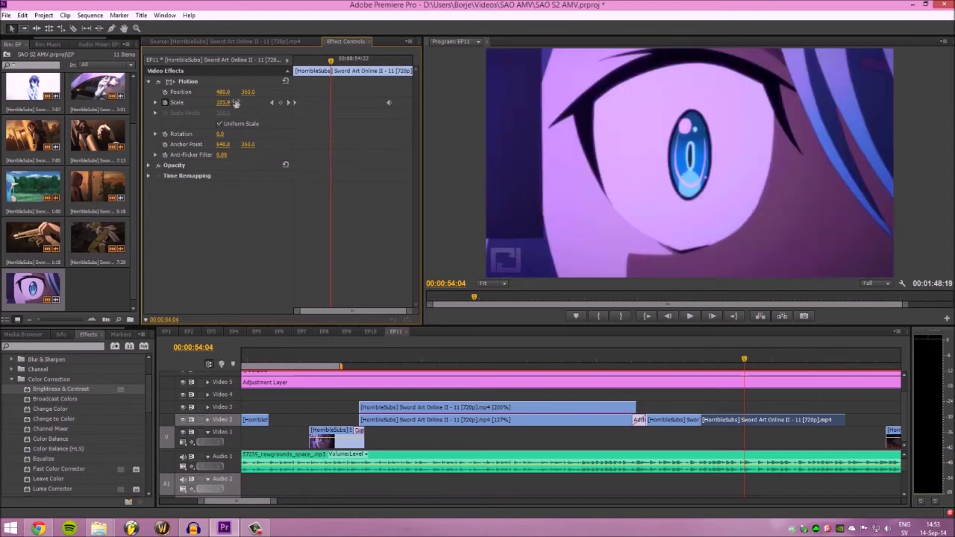
left_click_drag(228, 103, 197, 99)
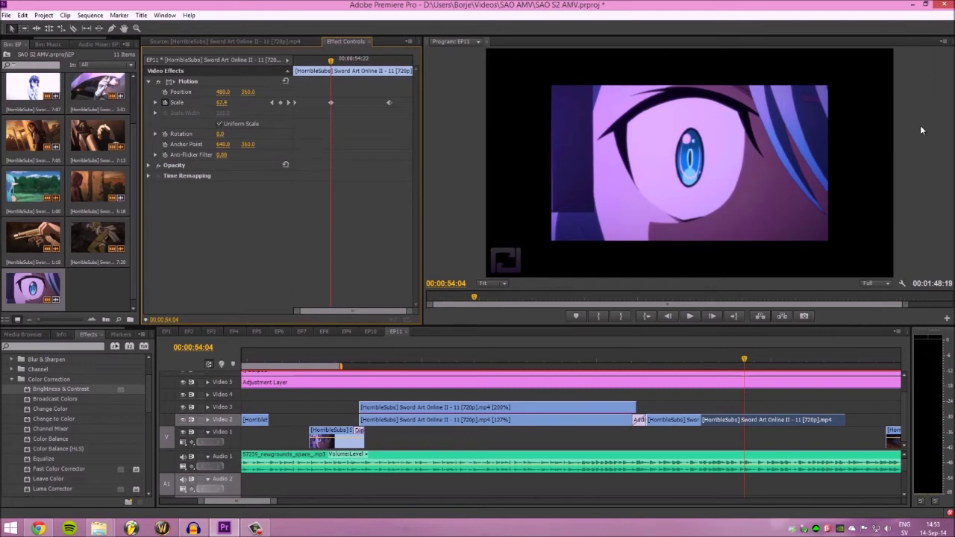
key("ctrl+z")
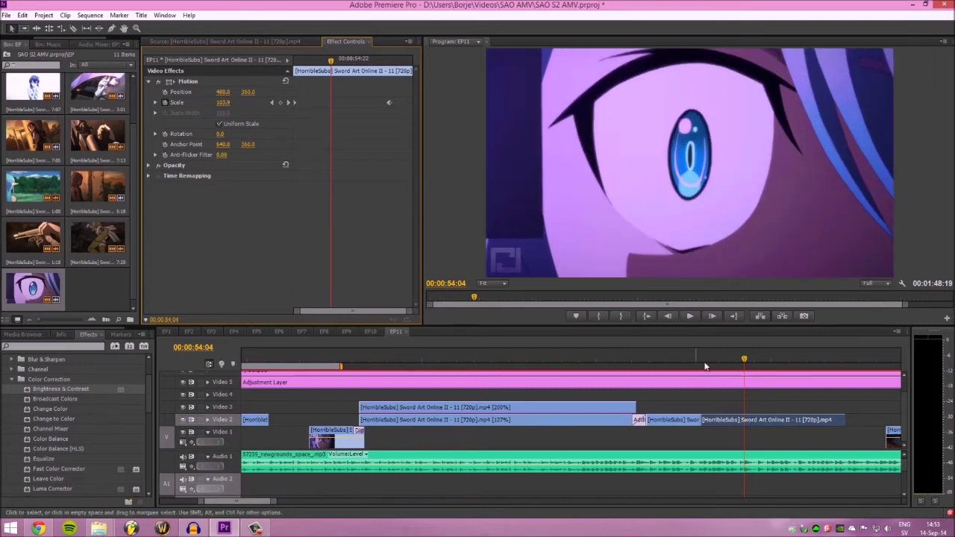
key("ctrl+z")
key("Up")
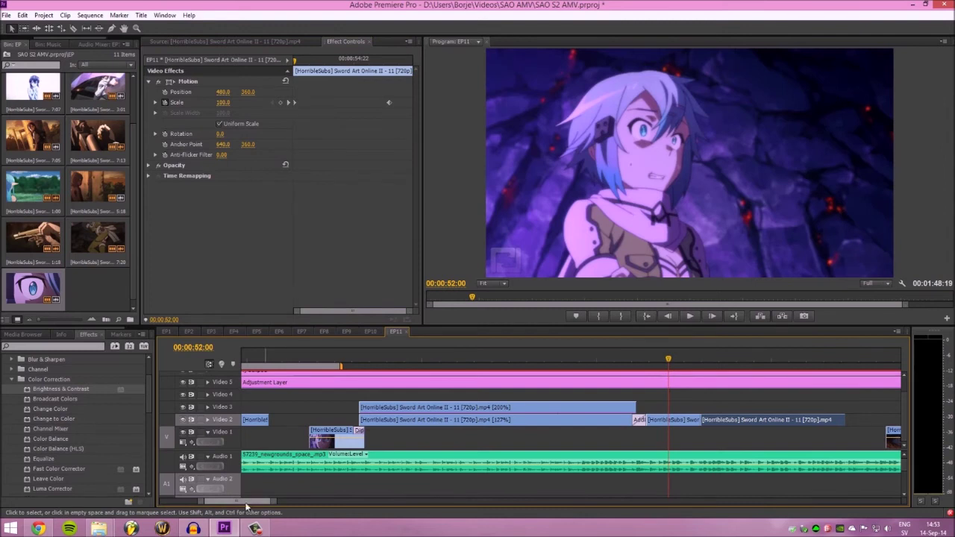
Step: Go back to 00:00:38:18 and select the short Video 2 clip after the transition to view its Scale keyframes
scroll(364, 472, "up", 5)
scroll(549, 406, "down", 1)
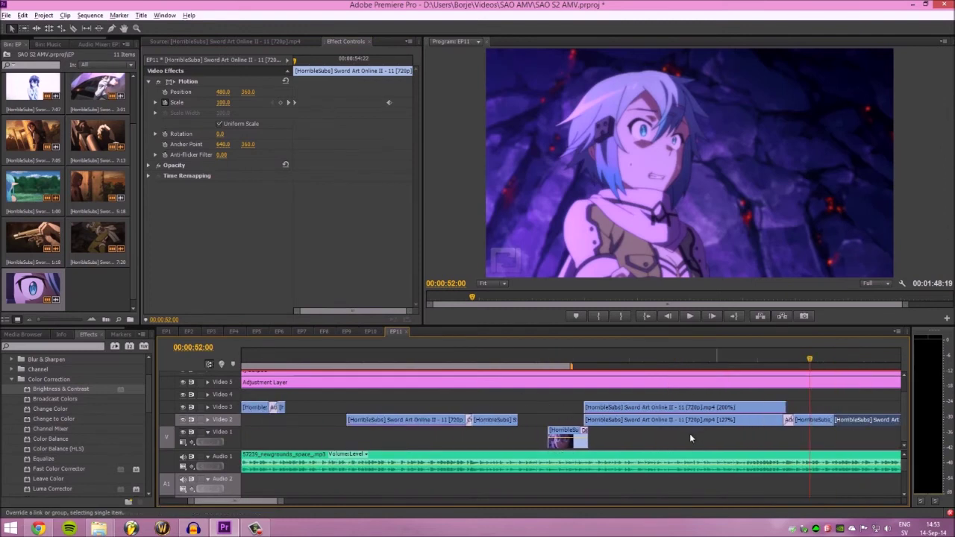
left_click(471, 352)
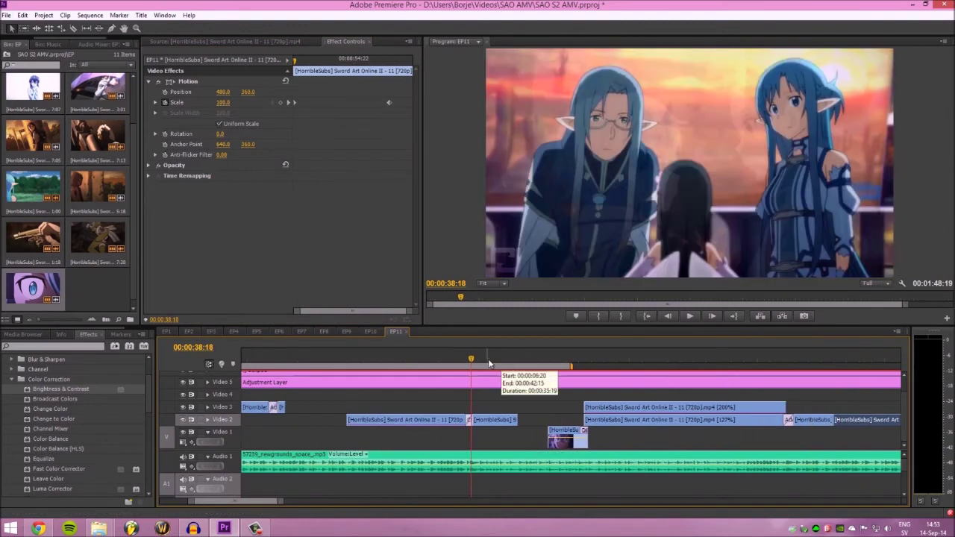
left_click(493, 419)
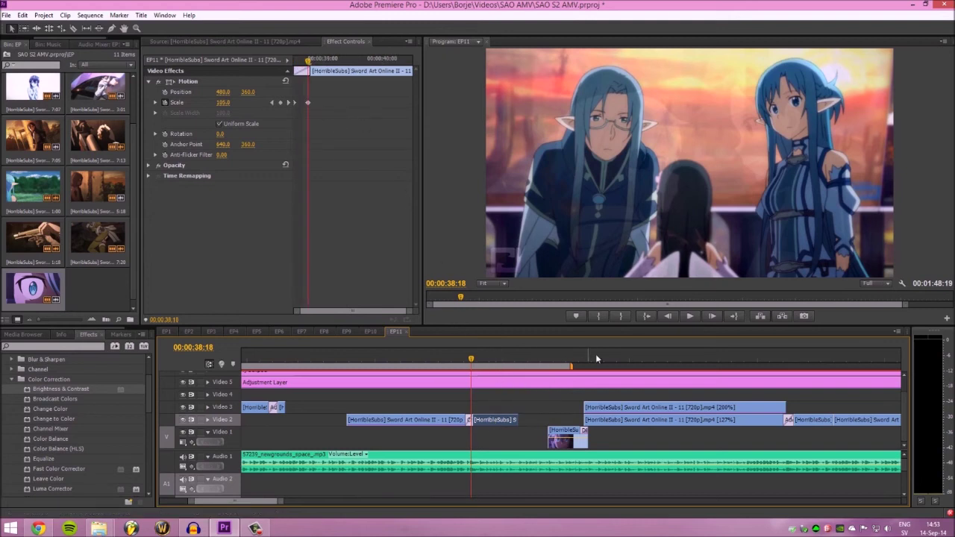
Step: Switch to the EP9 sequence and play its Video 1 clips from 00:00:13:13 to 00:00:18:04
left_click(324, 331)
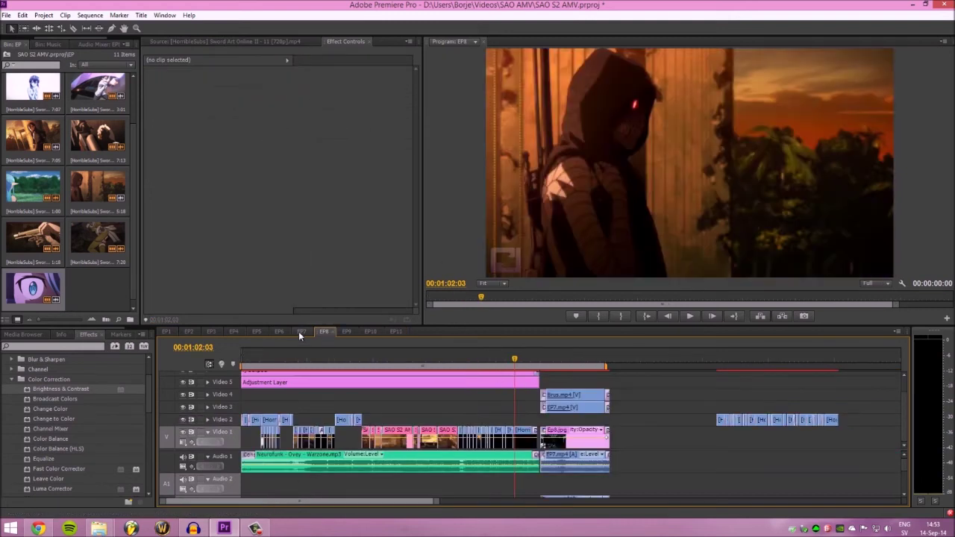
left_click(300, 332)
left_click(344, 331)
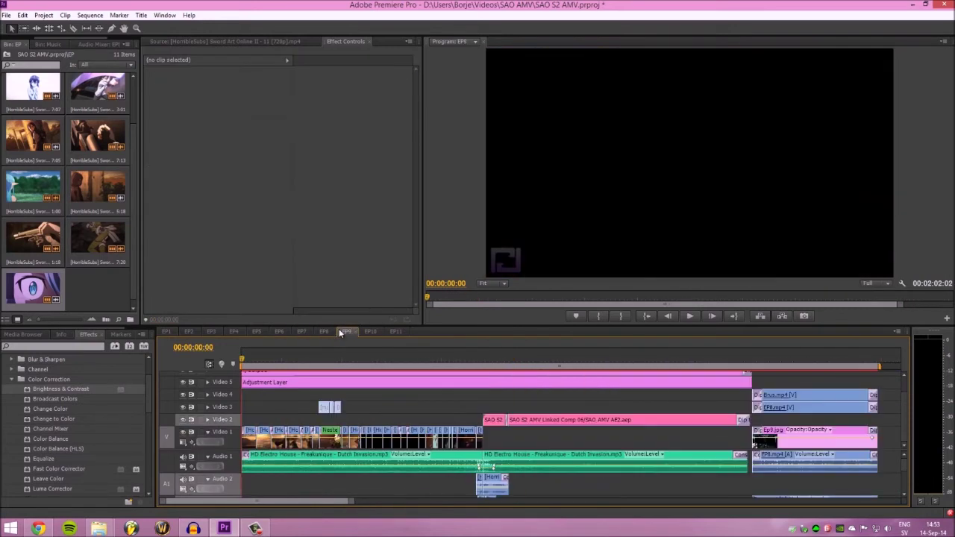
left_click(266, 362)
left_click(284, 362)
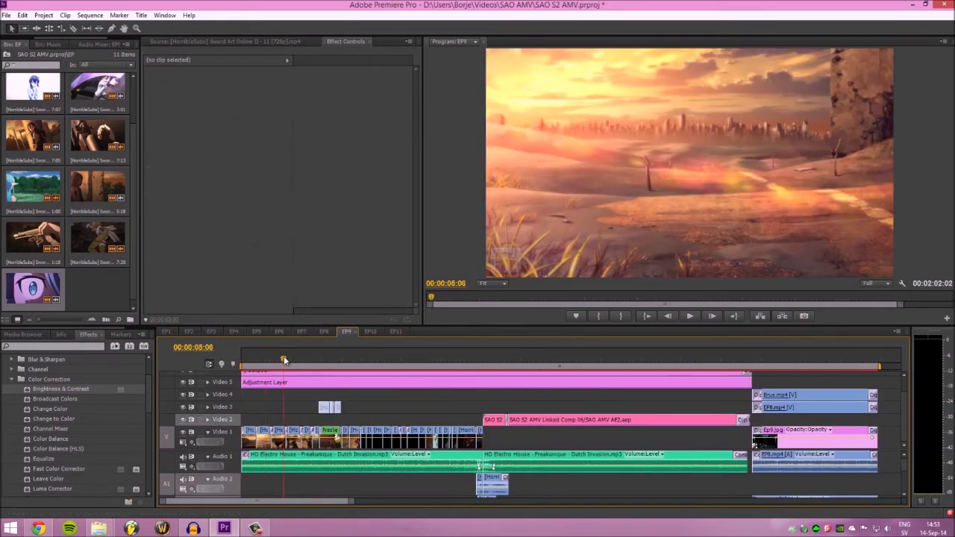
left_click(353, 362)
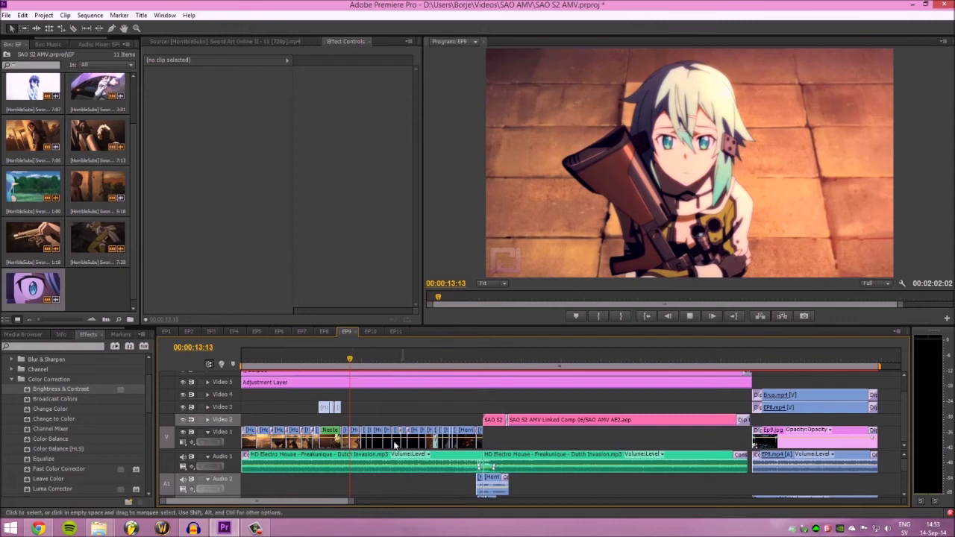
key("space")
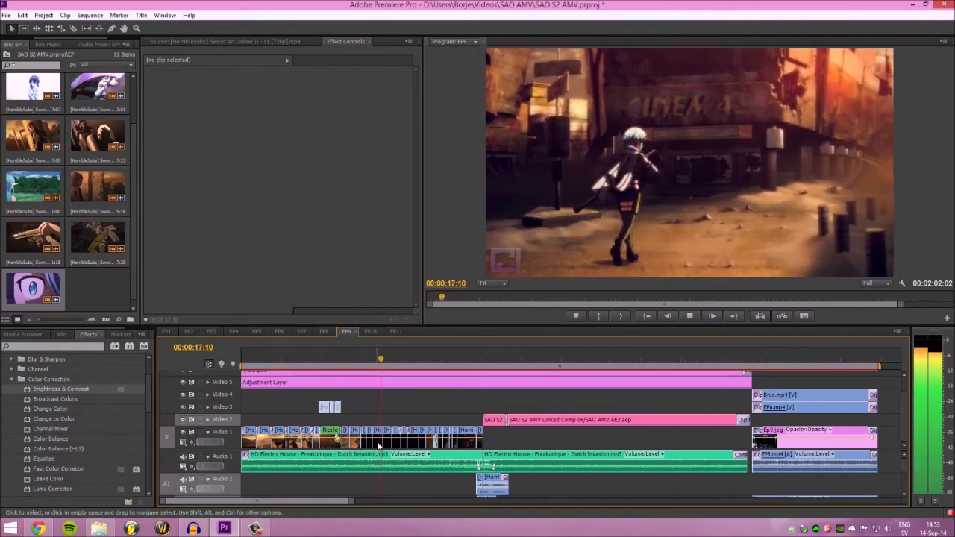
key("space")
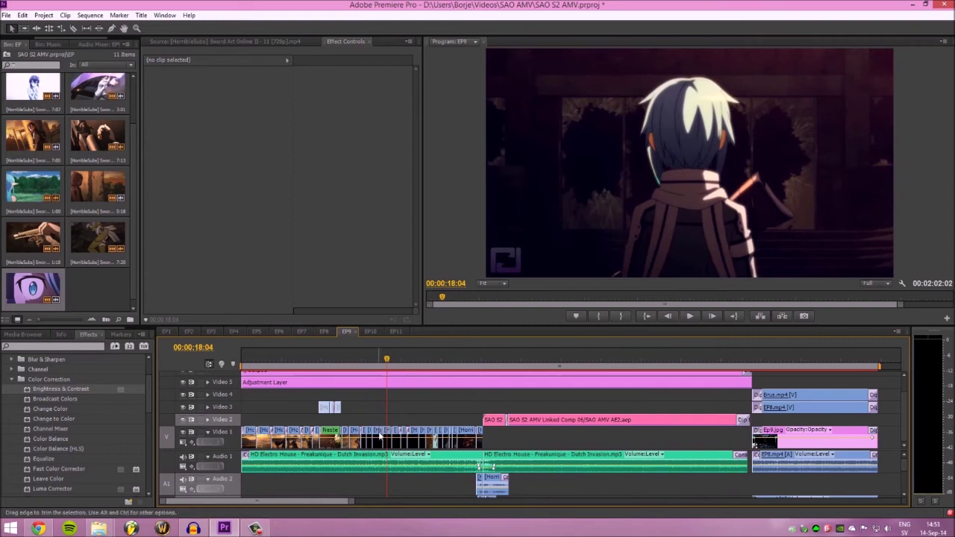
Step: Select the Video 1 clip just before 00:00:18:04 in EP9 and replay the surrounding clips up to 00:00:20:02
key("=")
key("-")
left_click(375, 444)
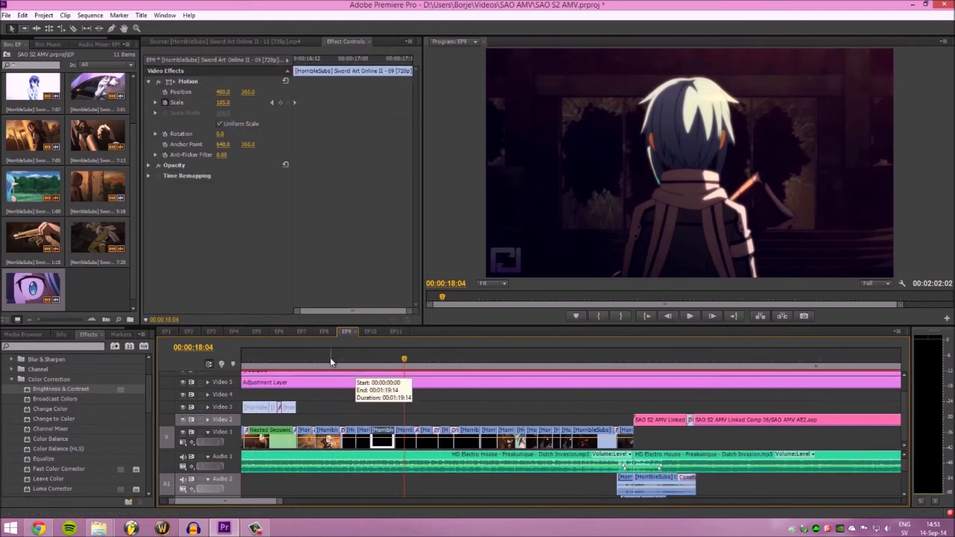
left_click(330, 359)
key("space")
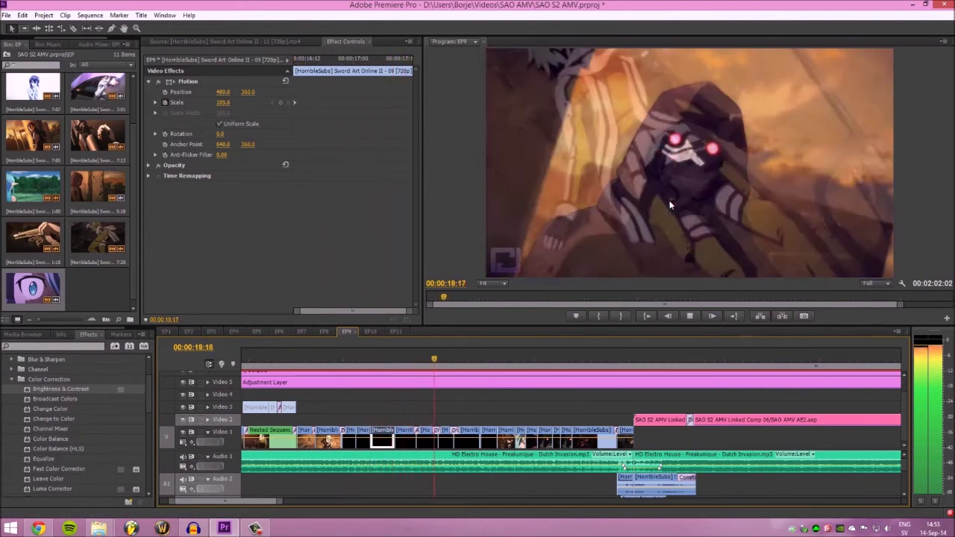
key("space")
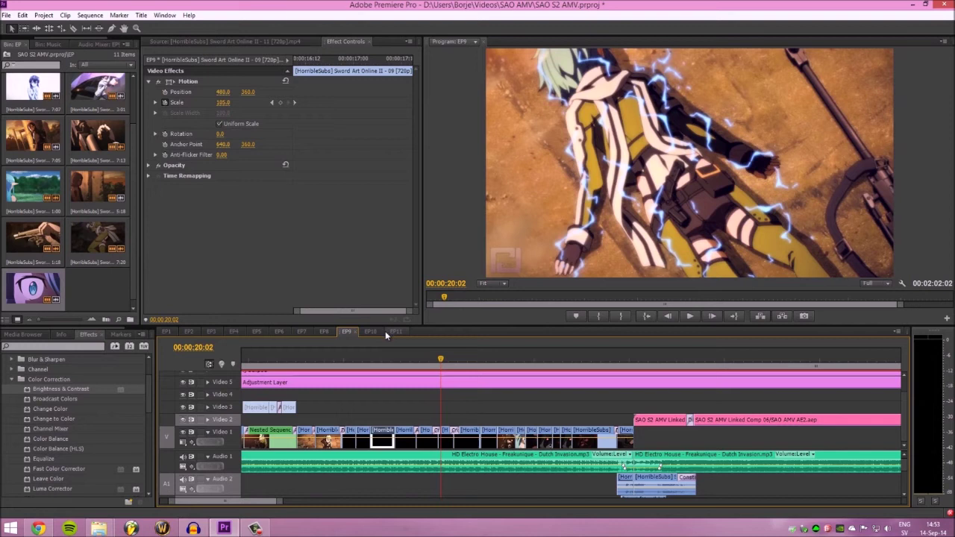
Step: Return to the EP11 sequence and view the Video 3 clip's Ultra Key settings at 00:00:44:23
left_click(386, 330)
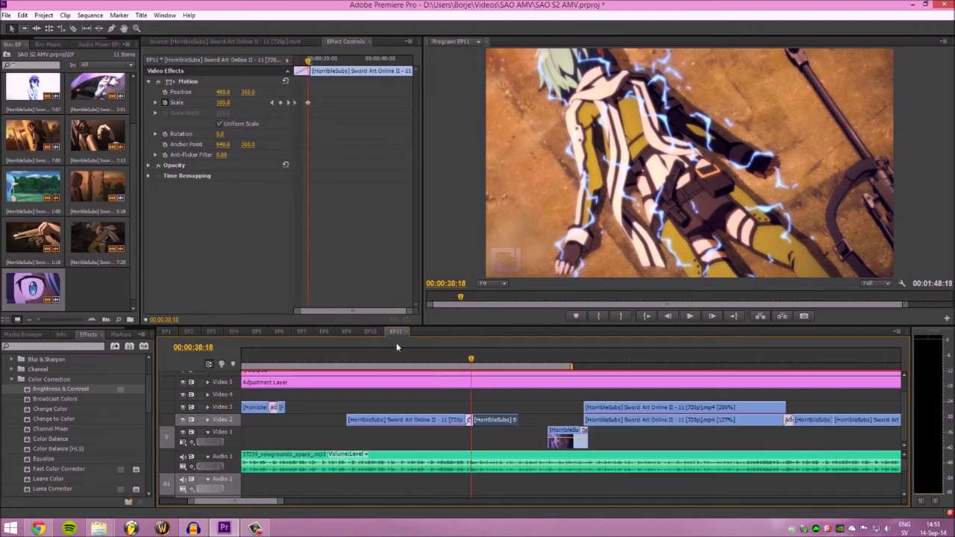
left_click_drag(267, 502, 274, 502)
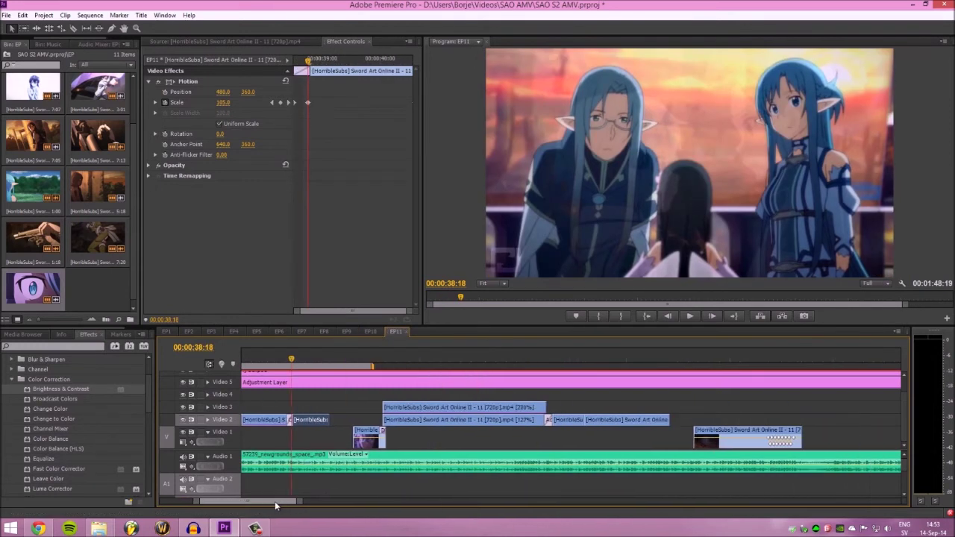
left_click(503, 359)
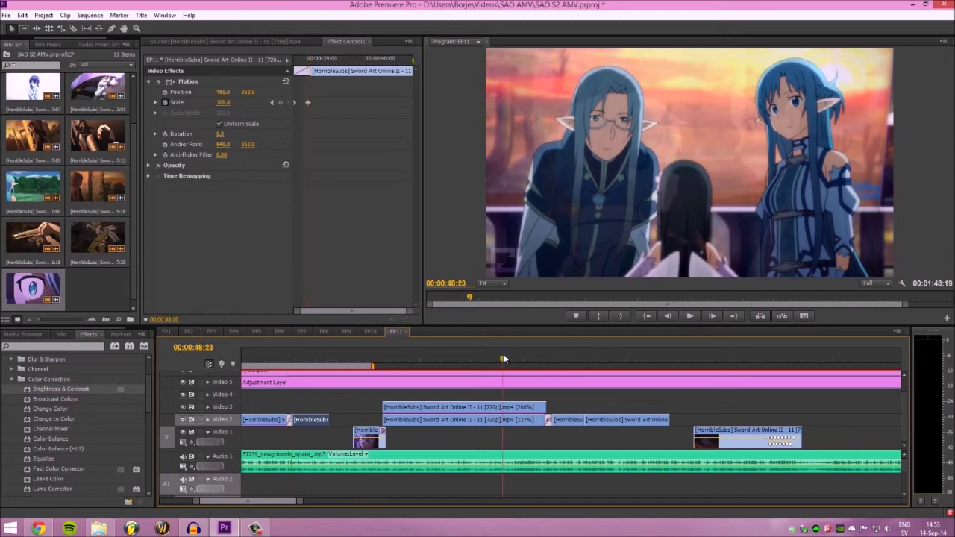
left_click(413, 351)
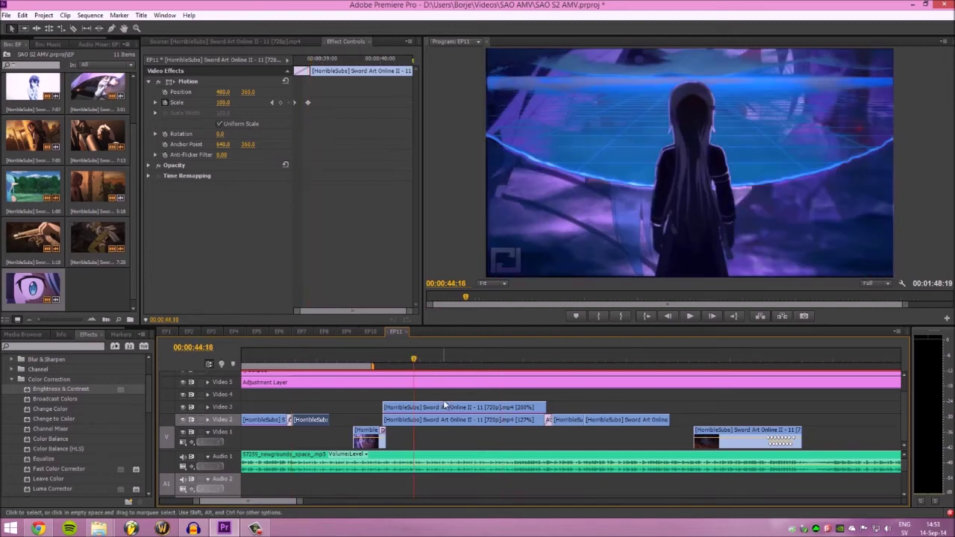
left_click(430, 407)
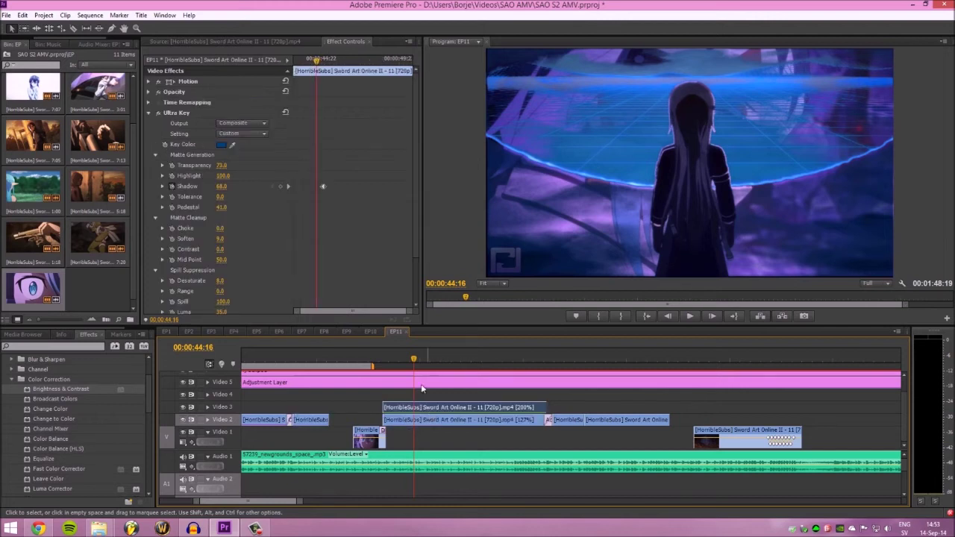
left_click(419, 360)
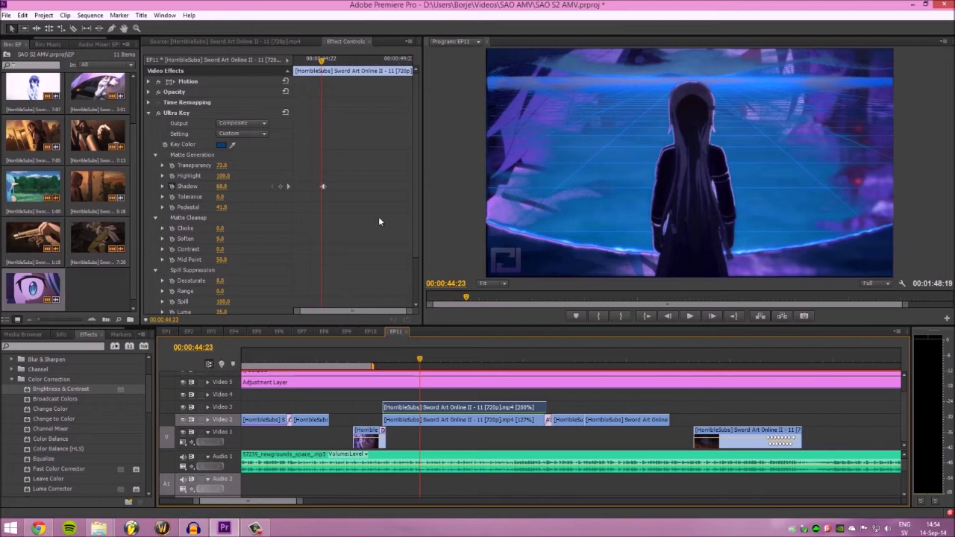
Step: Turn off Ultra Key on the Video 3 clip and scrub through the unkeyed footage to 00:00:49:17
left_click(158, 113)
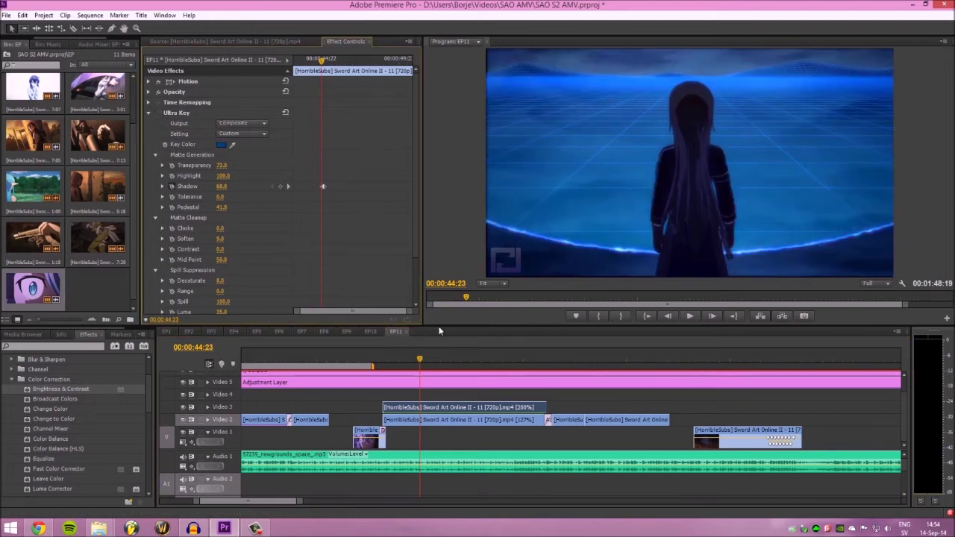
left_click_drag(427, 364, 477, 361)
left_click_drag(497, 365, 518, 361)
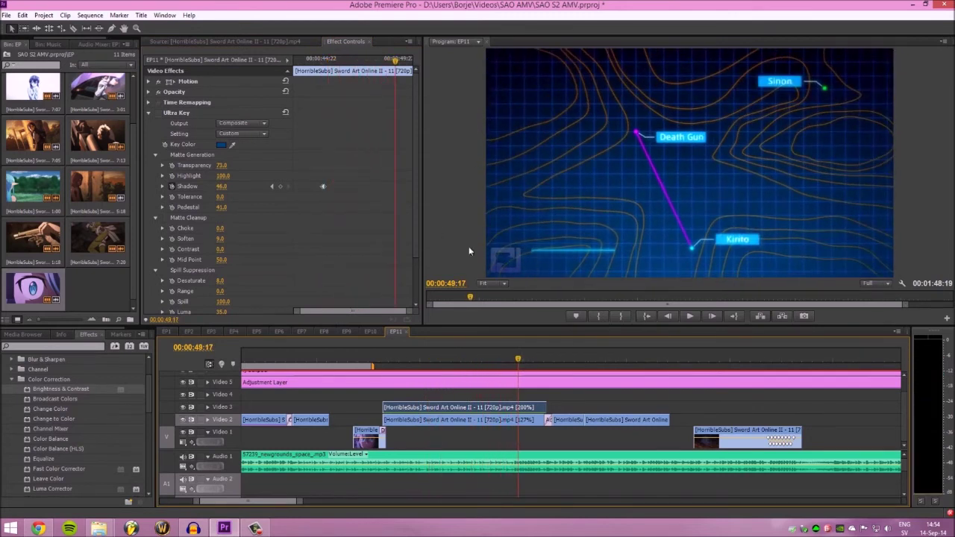
Step: Go back to 00:00:44:07 and turn Ultra Key on again for the Video 3 clip
left_click(405, 364)
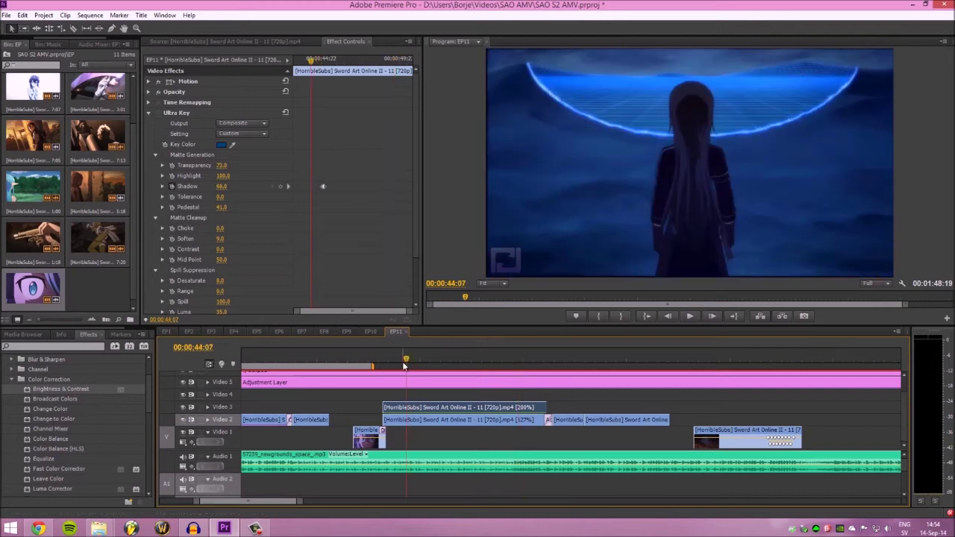
left_click(161, 114)
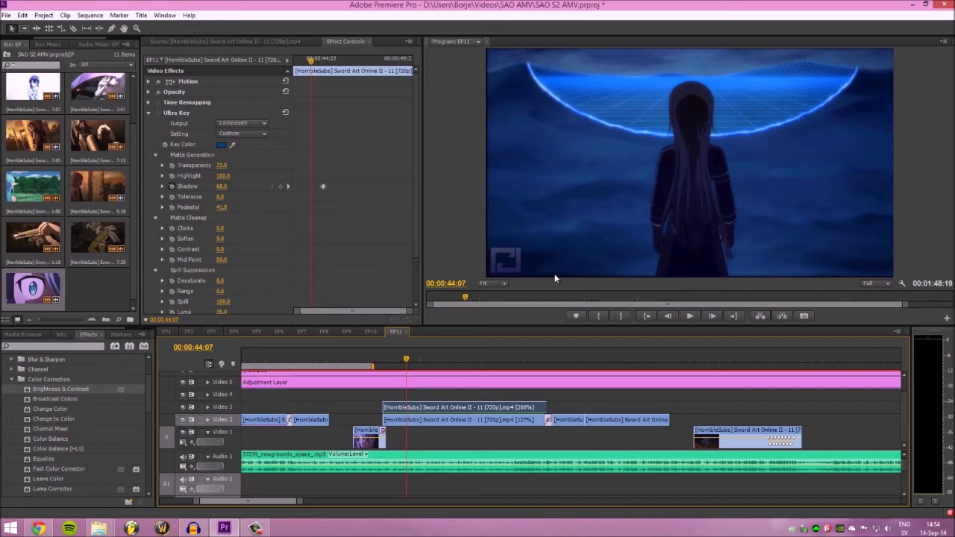
left_click(162, 115)
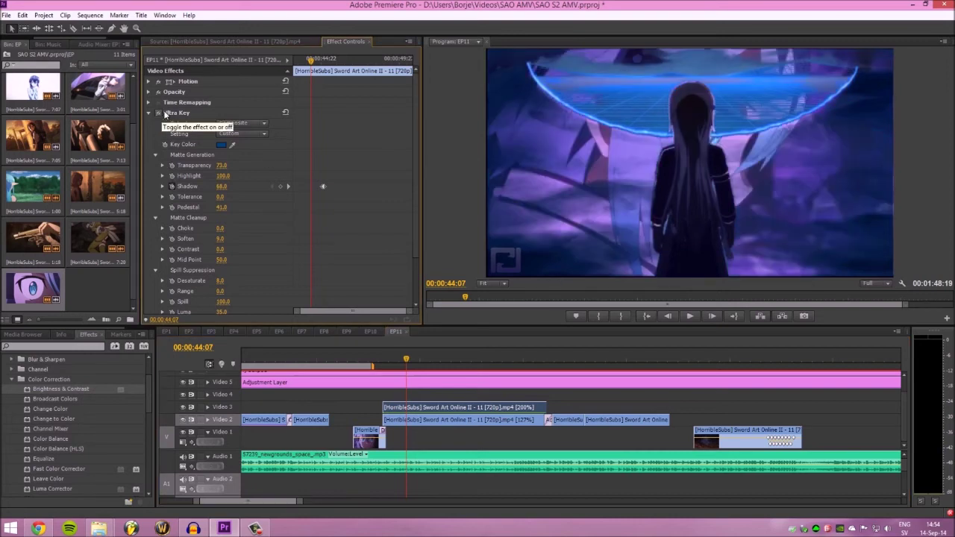
left_click(162, 113)
Step: Collapse the Color Correction effects and locate Ultra Key among the Keying video effects
left_click(11, 380)
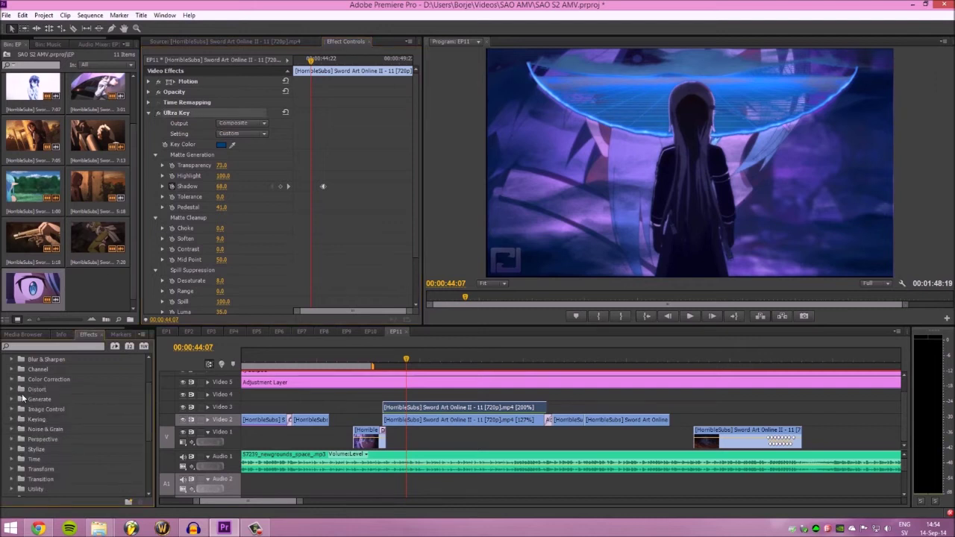
scroll(32, 403, "down", 1)
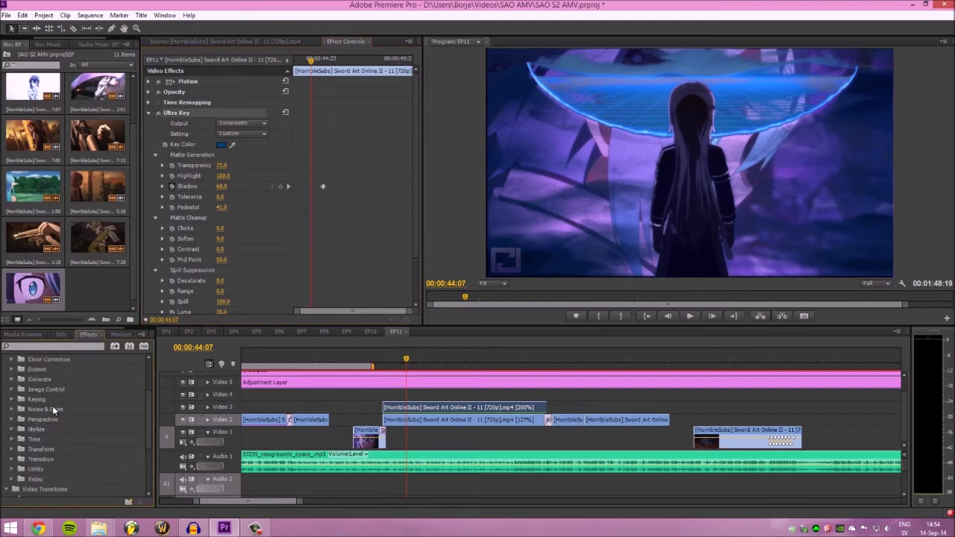
left_click(11, 400)
scroll(89, 407, "down", 2)
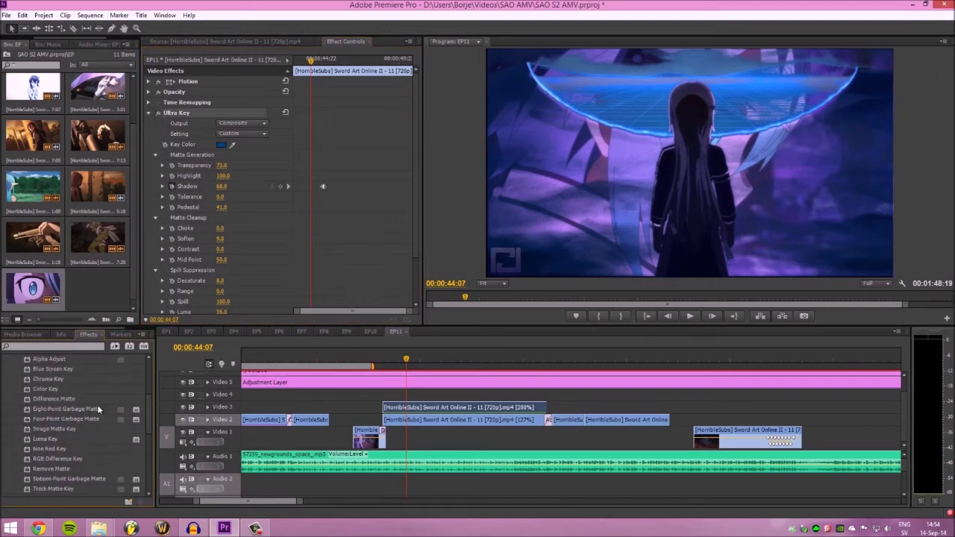
scroll(149, 416, "down", 1)
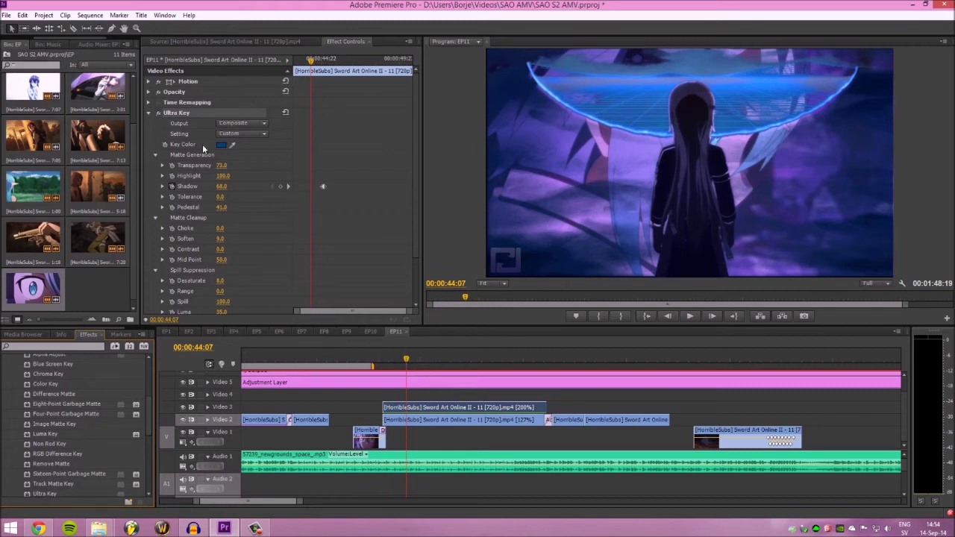
Step: Sample Ultra Key's Key Color from the dark blue background beside the character and view the settings down to Color Correction
left_click(233, 146)
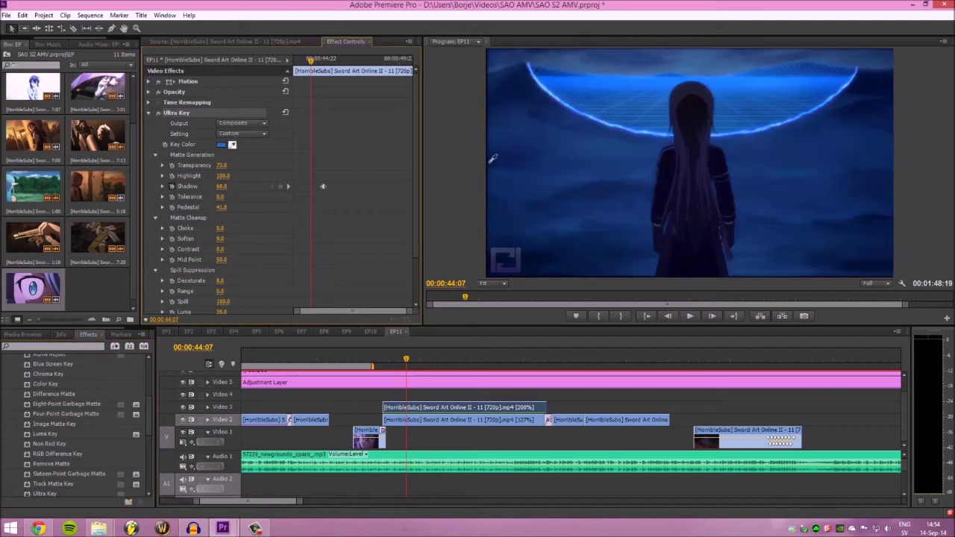
left_click(616, 167)
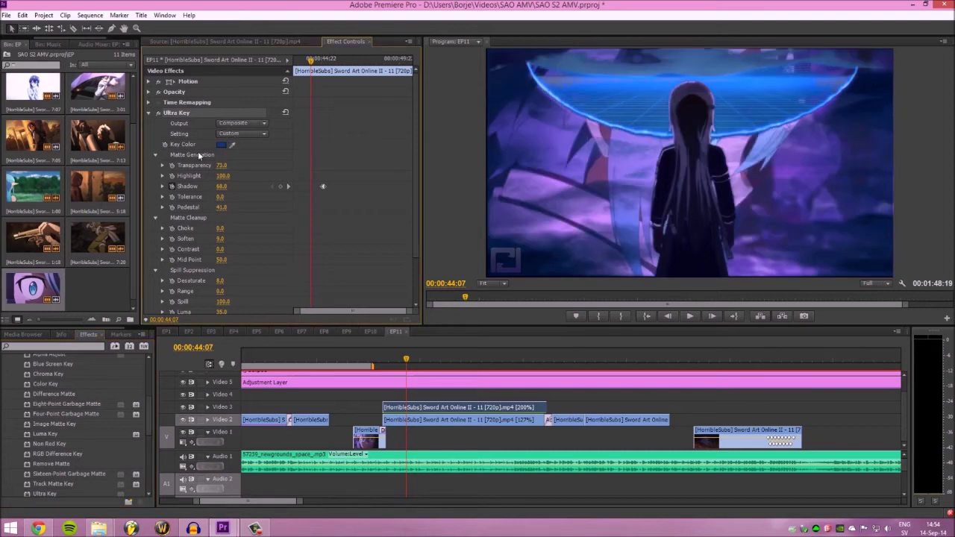
left_click(223, 165)
right_click(225, 165)
key("Escape")
left_click(155, 181)
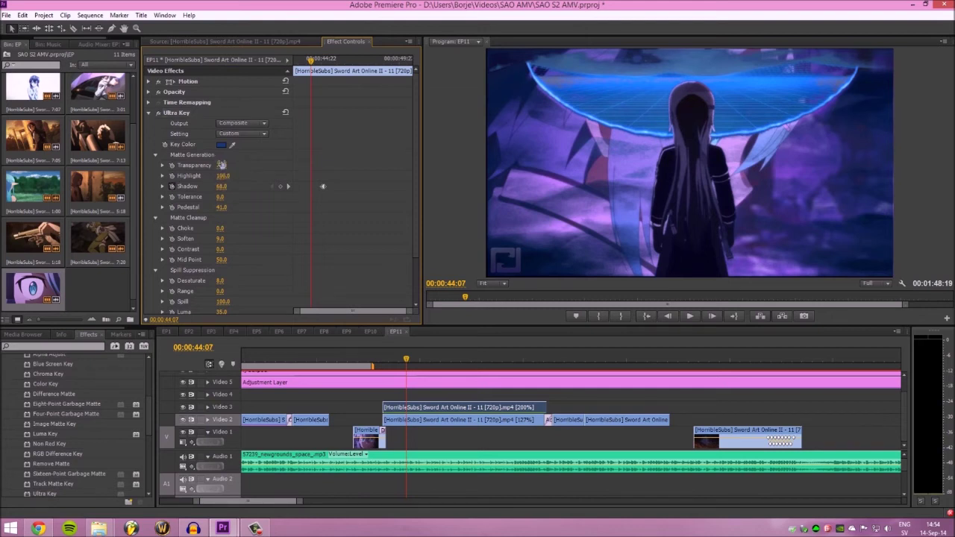
scroll(238, 190, "down", 3)
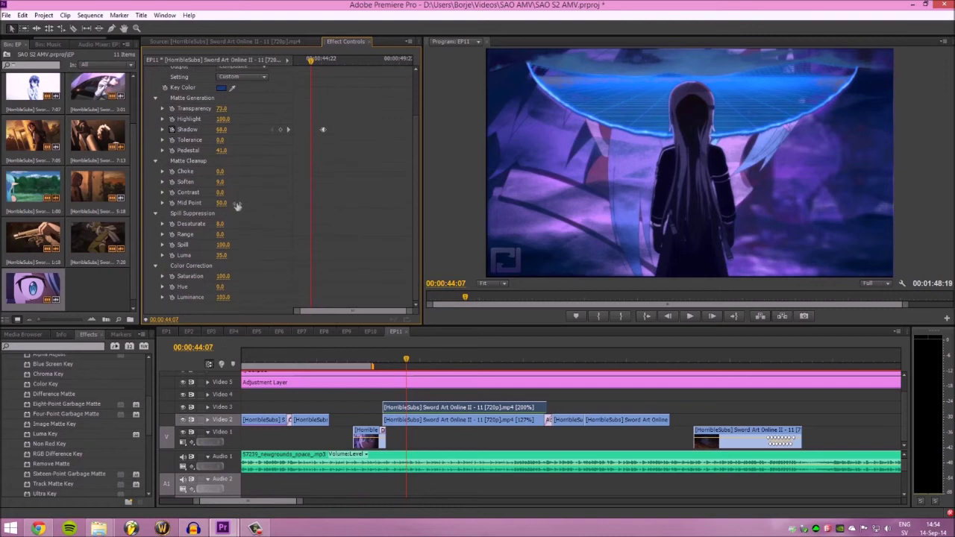
Step: Try Ultra Key with Transparency 96, Highlight 62 and Shadow 84, test Choke at 100 and back at 0, and check the key at 00:00:45:07
scroll(241, 234, "down", 1)
left_click_drag(221, 109, 234, 130)
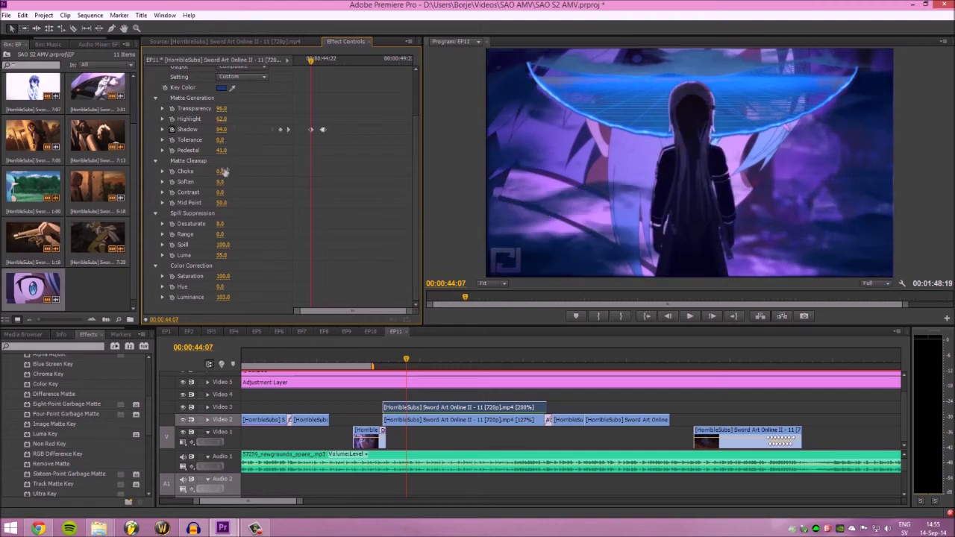
left_click_drag(223, 172, 313, 178)
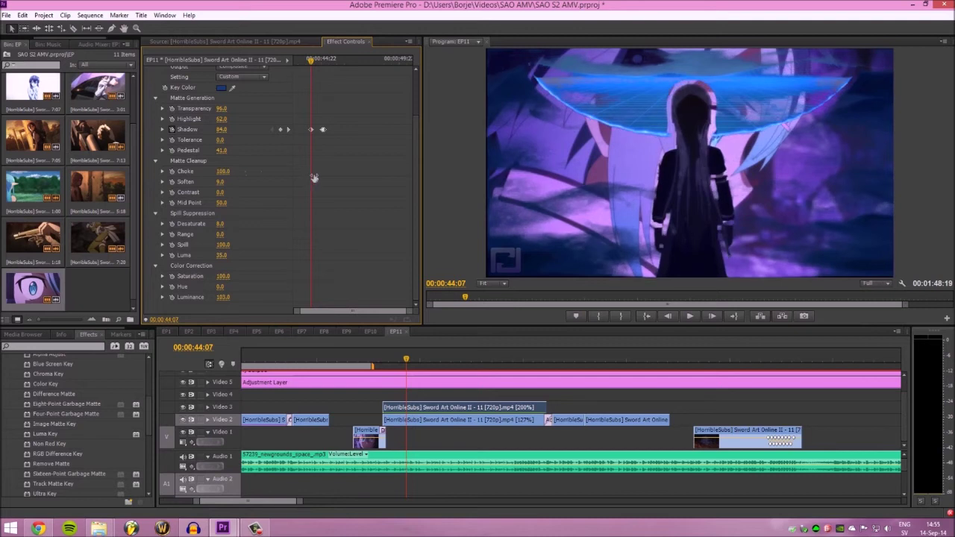
left_click_drag(220, 183, 143, 175)
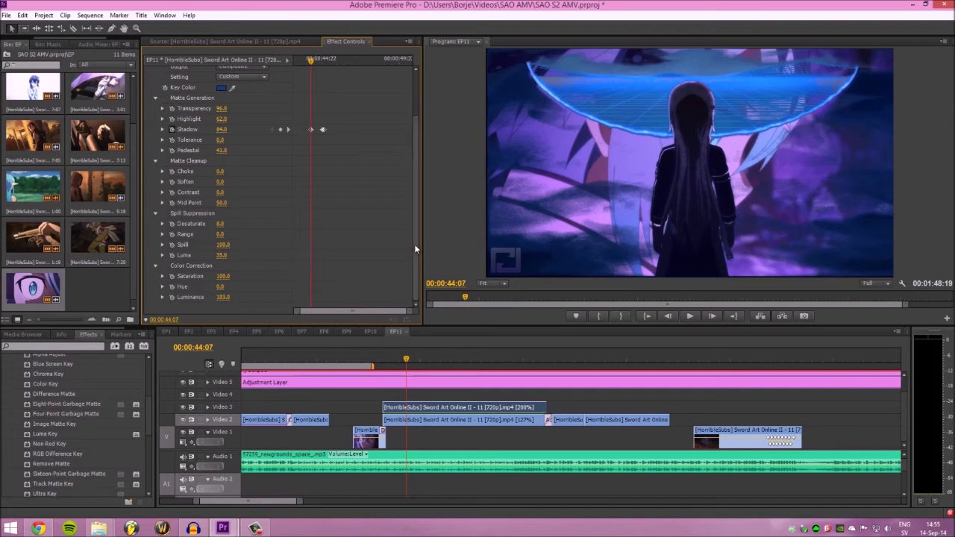
left_click_drag(414, 244, 418, 200)
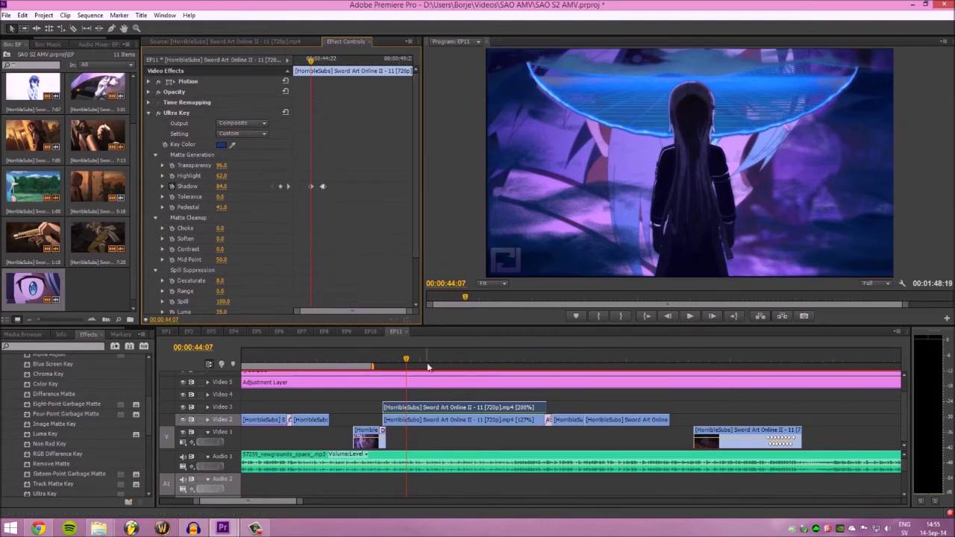
left_click_drag(458, 360, 427, 359)
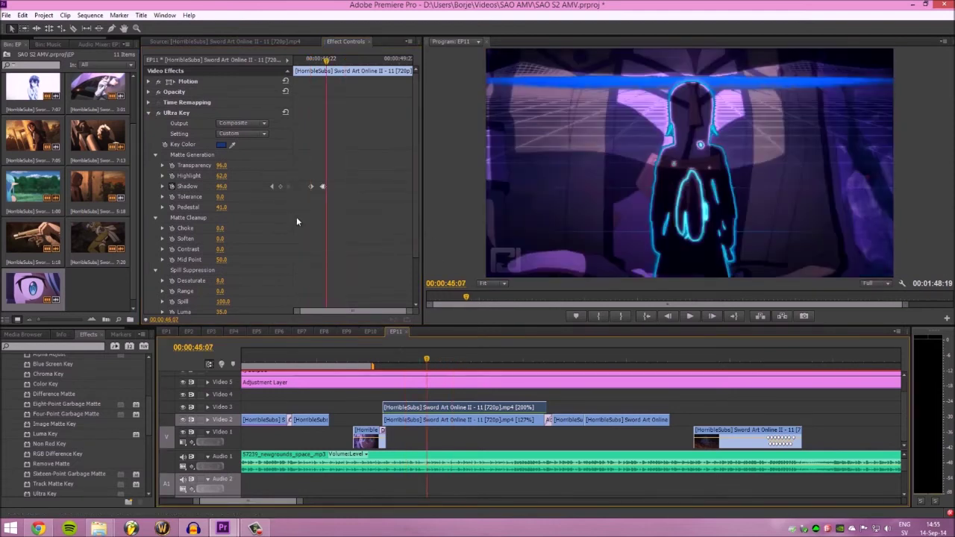
Step: Undo the trial Shadow, Highlight and Transparency changes in the Video 3 clip's Ultra Key
key("Delete")
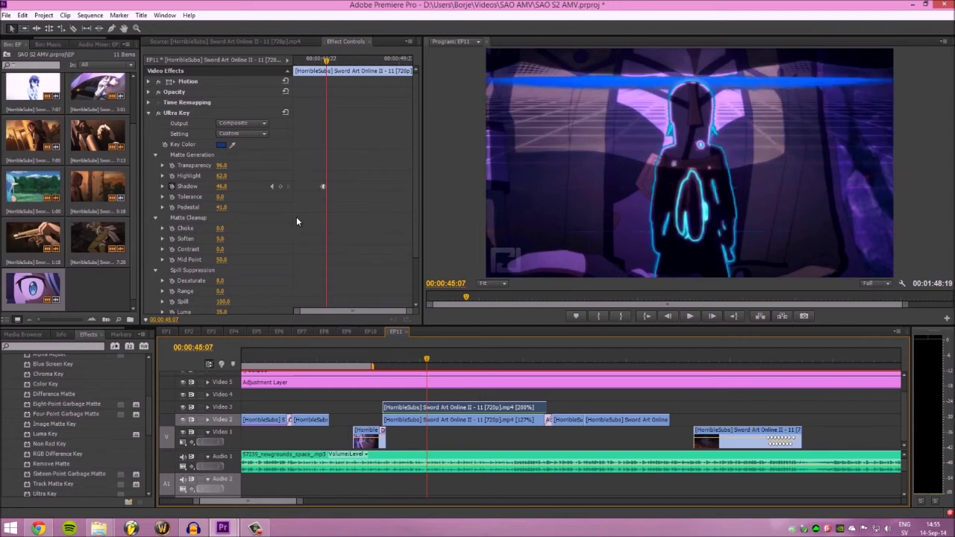
key("ctrl+z")
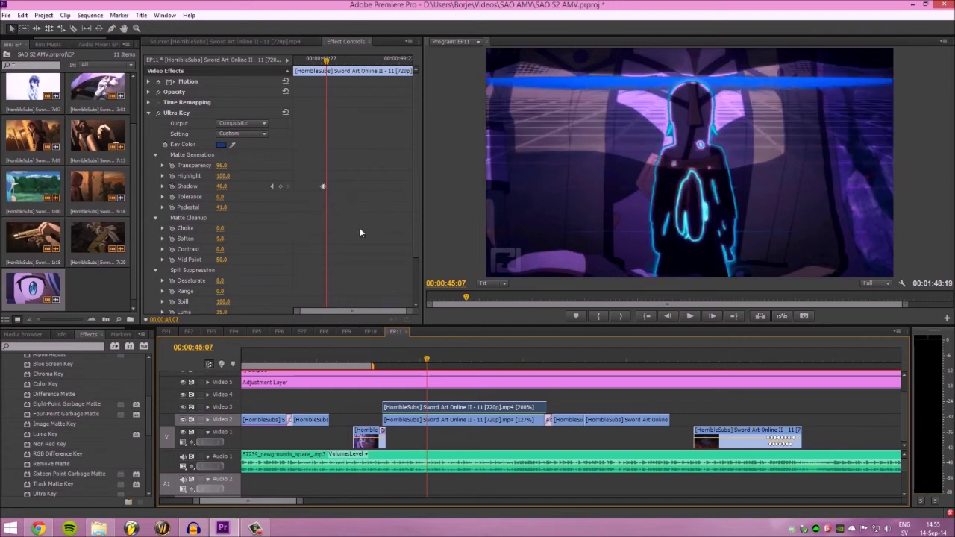
key("ctrl+z")
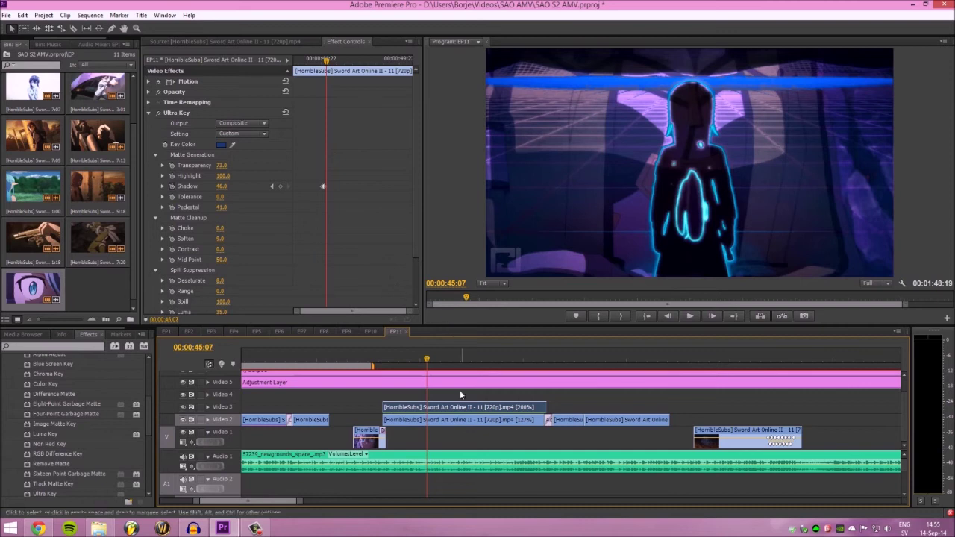
Step: Scrub through the keyed section, go on to 00:01:01:17 and select the Video 1 clip with the Opacity keyframes
left_click_drag(443, 359, 504, 357)
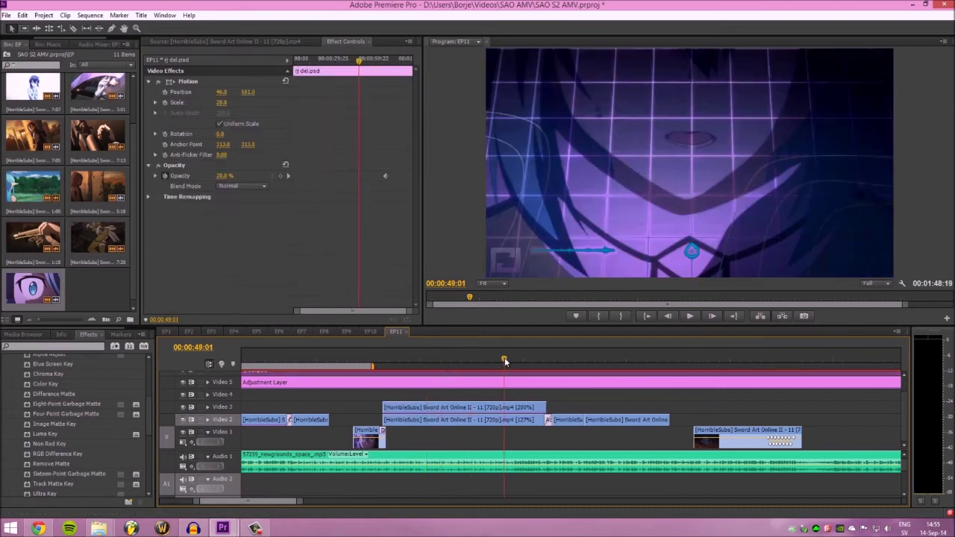
left_click(401, 359)
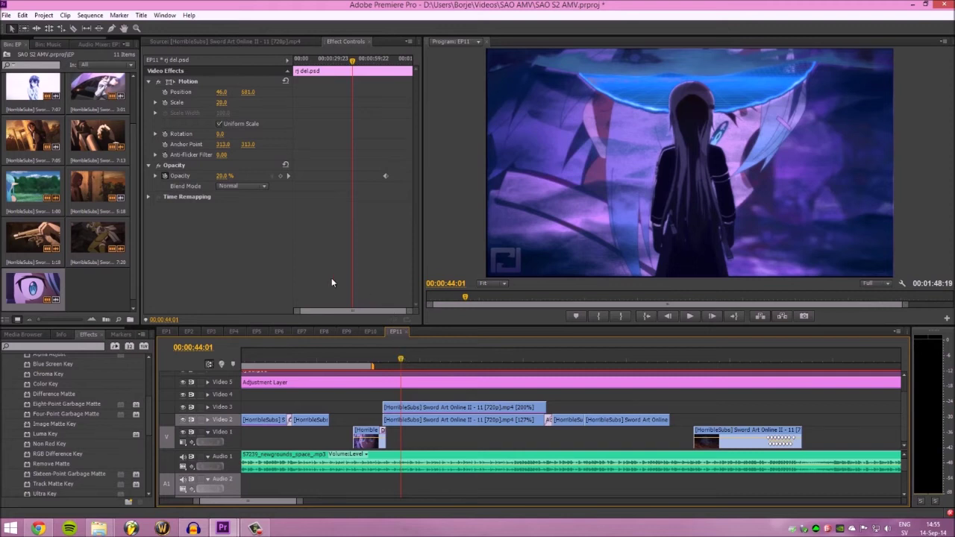
scroll(519, 407, "down", 5)
left_click(631, 359)
scroll(674, 438, "up", 10)
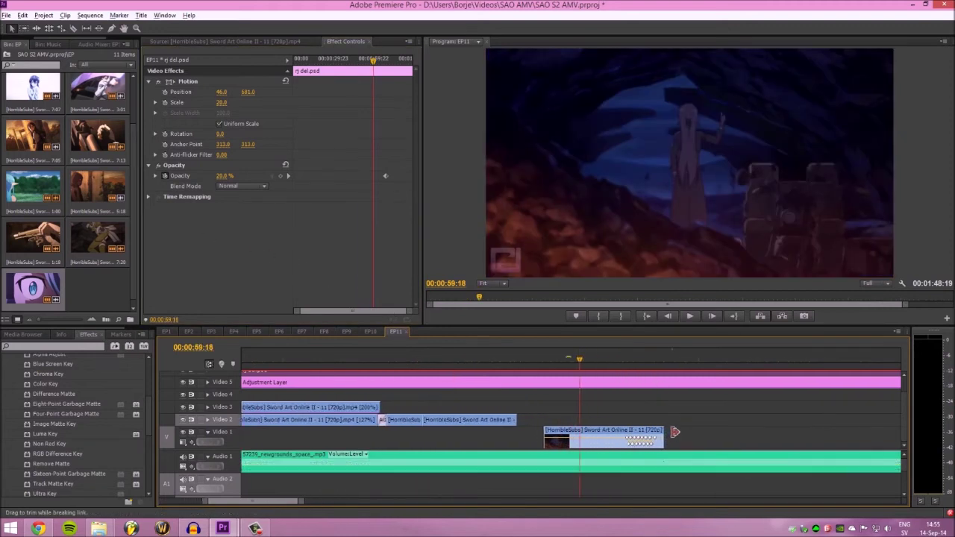
left_click_drag(597, 360, 590, 363)
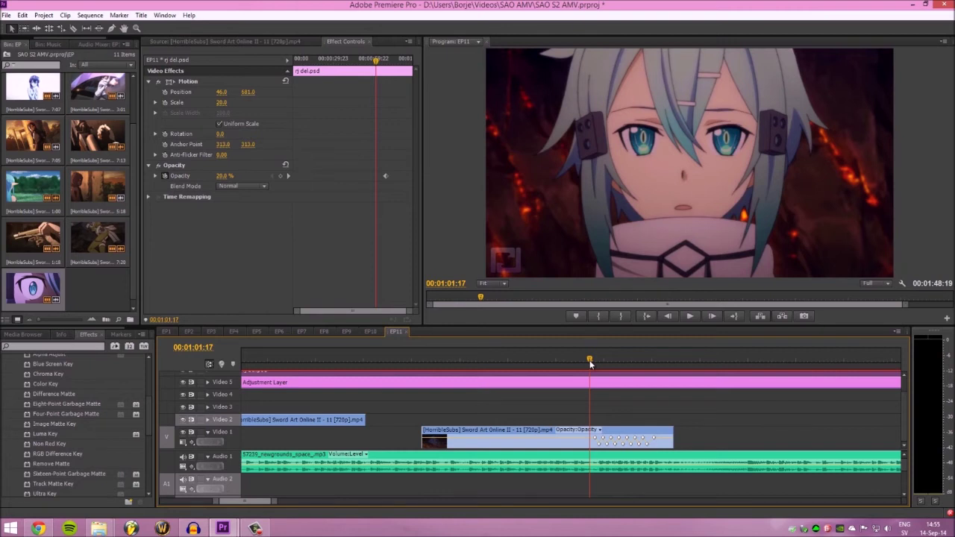
left_click(589, 433)
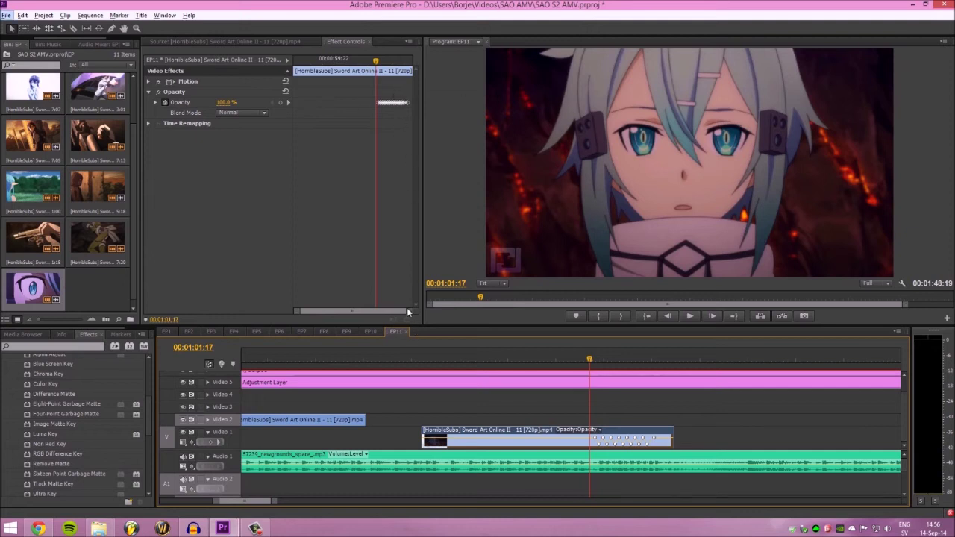
Step: Magnify the clip's Opacity keyframes and step through the first of them to 00:01:01:22
left_click_drag(296, 311, 340, 312)
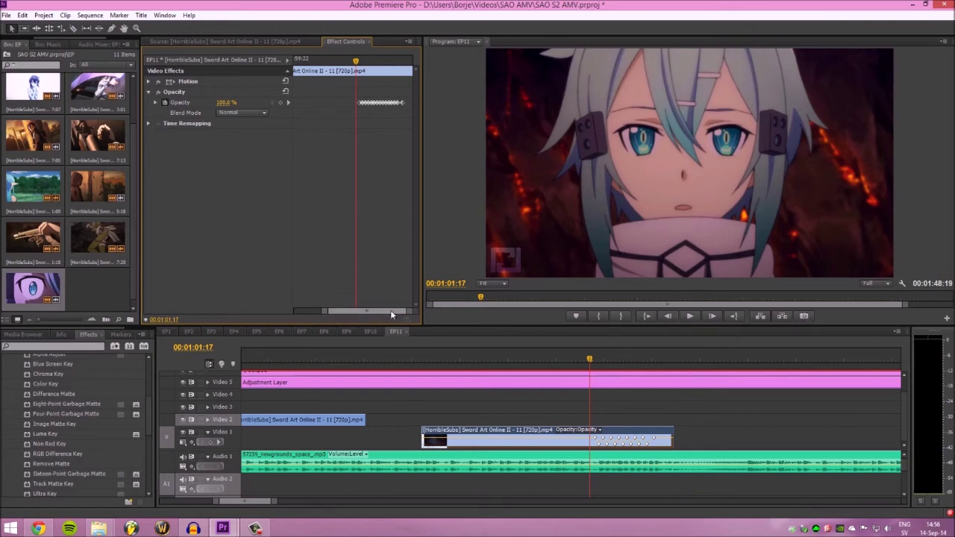
left_click(351, 59)
left_click_drag(409, 311, 375, 311)
left_click(355, 61)
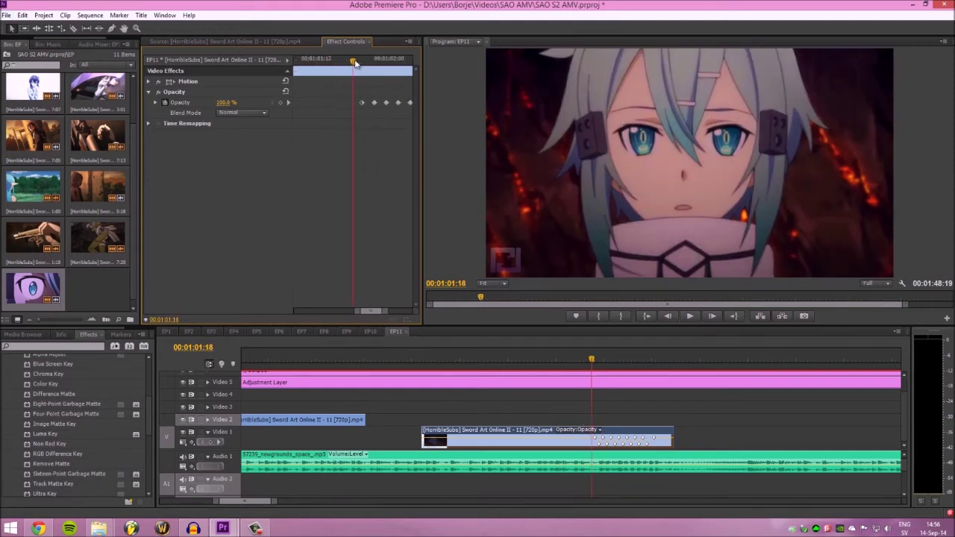
left_click_drag(355, 62, 361, 63)
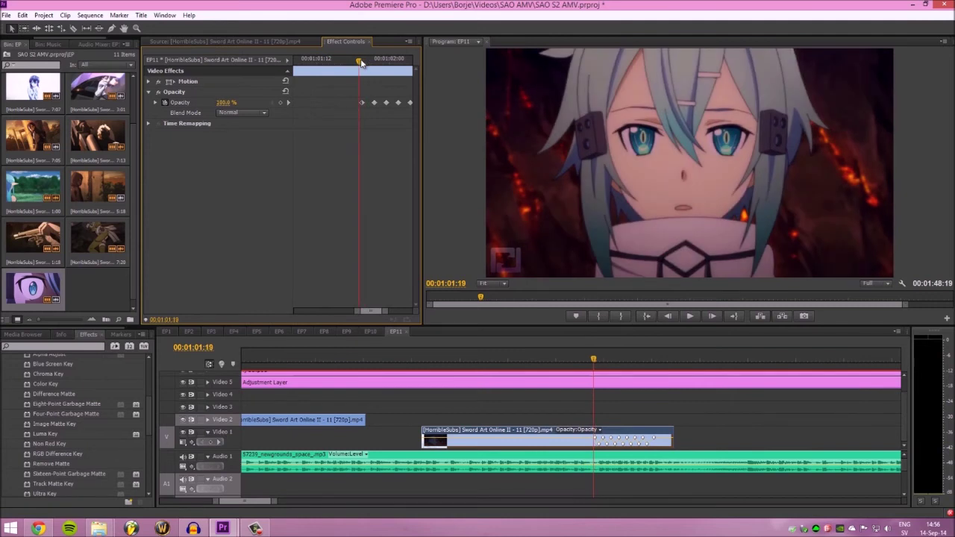
key("Right")
key("Right")
key("Right")
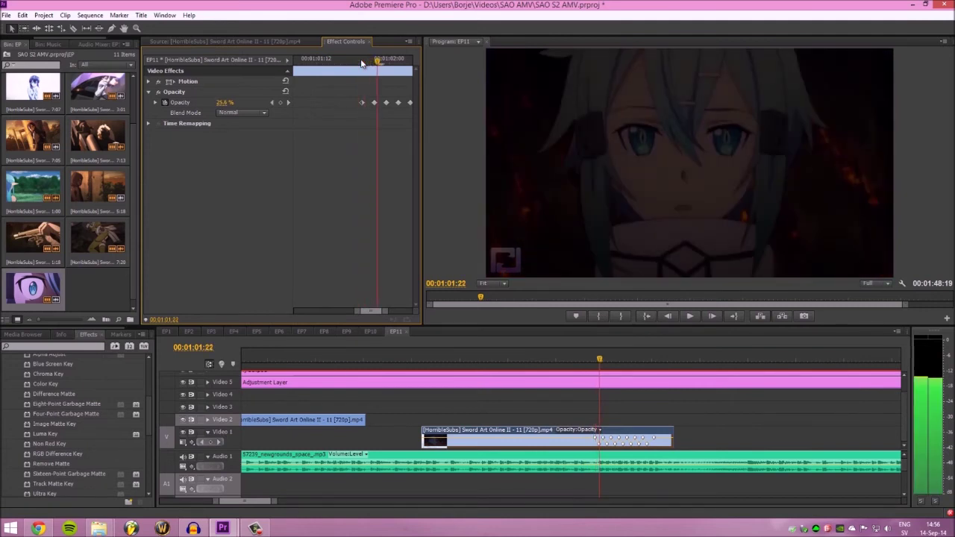
Step: Try shifting the second Opacity keyframe in the flicker slightly earlier, to 00:01:01:21
left_click_drag(373, 103, 371, 103)
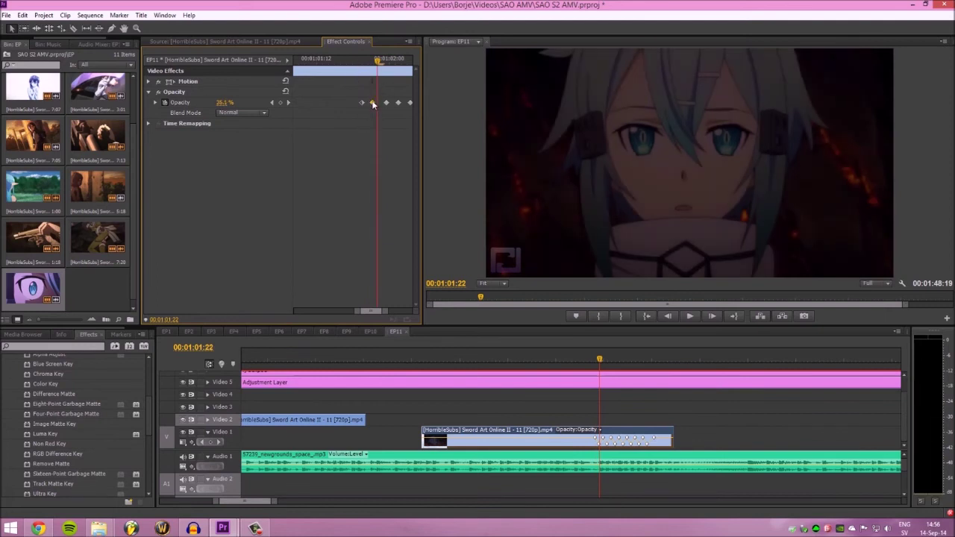
left_click(373, 63)
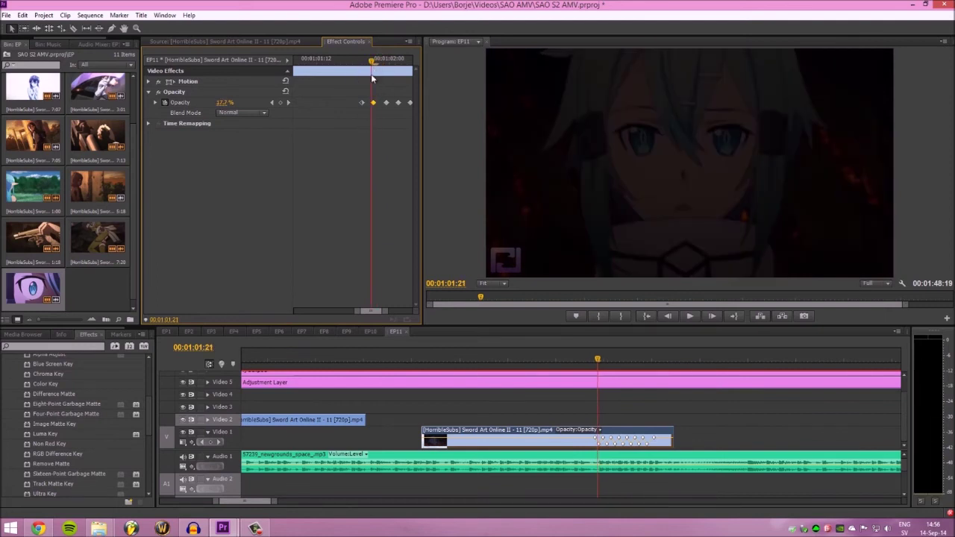
left_click_drag(374, 102, 374, 103)
key("Left")
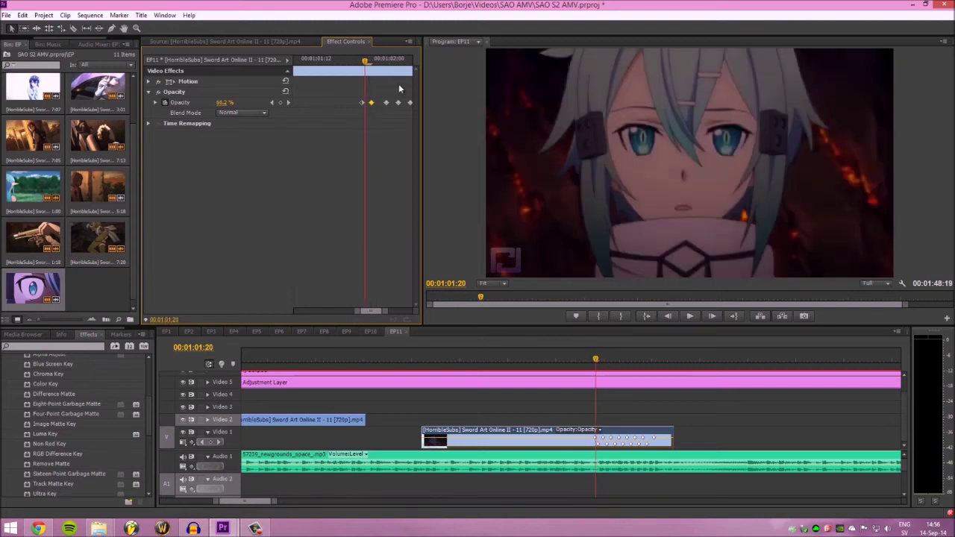
key("Left")
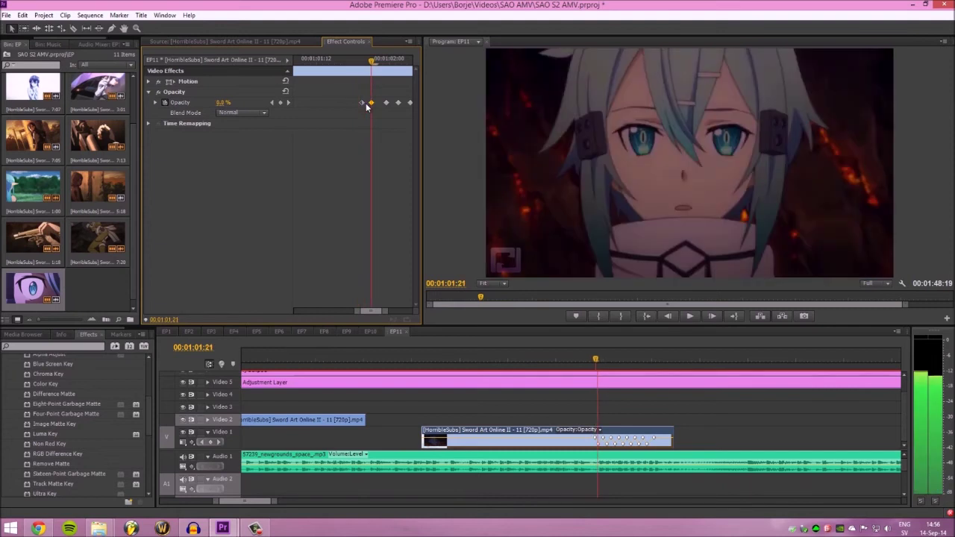
Step: Step frame by frame through the Opacity flicker up to 00:01:02:03
key("Right")
key("Right")
key("Right")
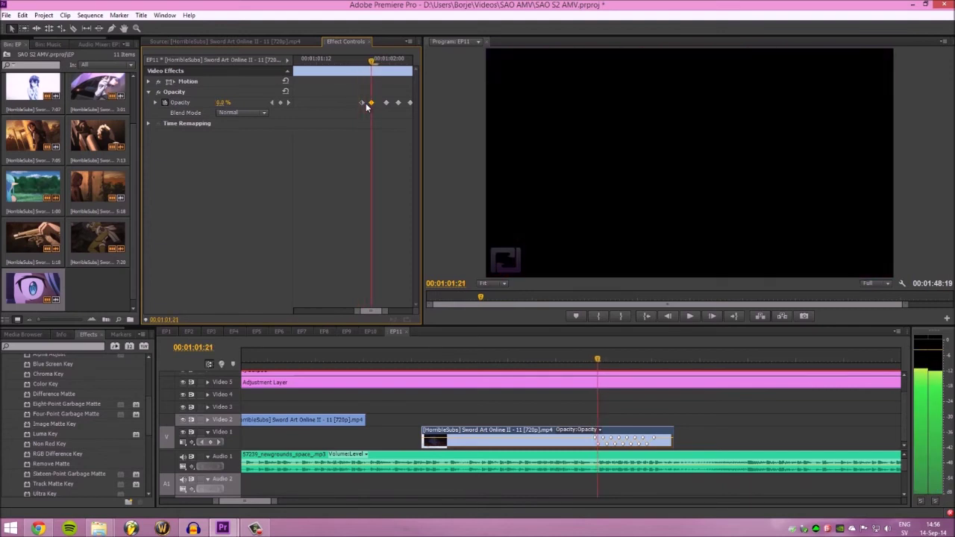
key("Right")
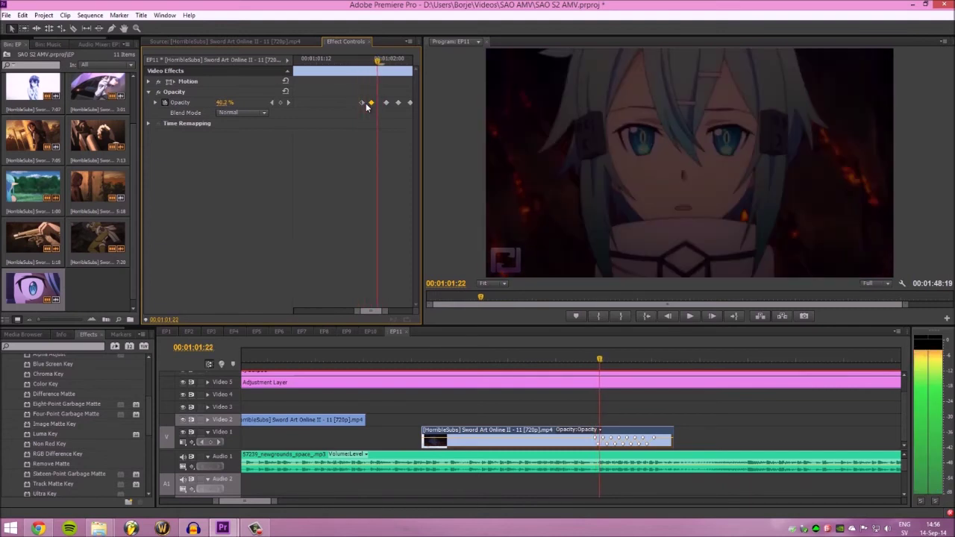
key("Right")
key("Right")
key("Right")
key("Right")
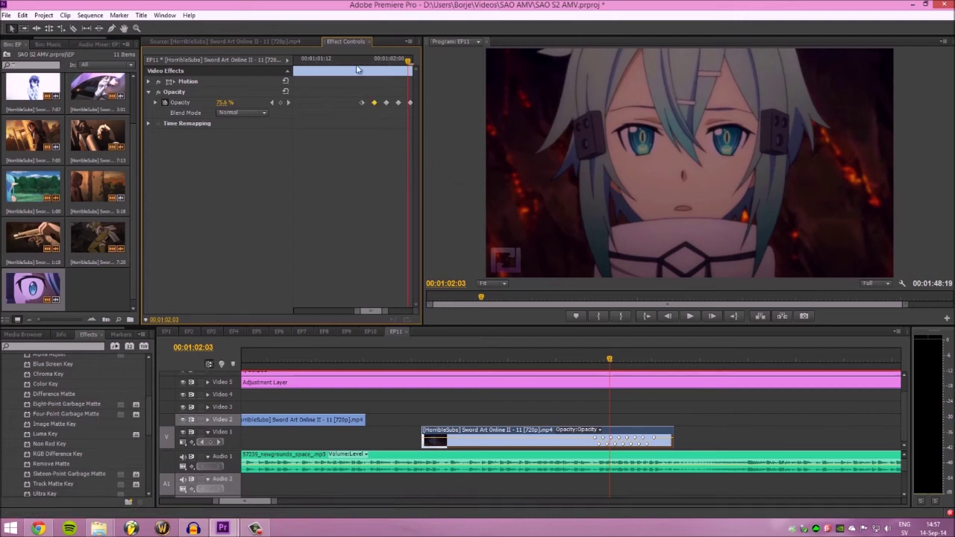
Step: Add a 100% Opacity keyframe to the Video 1 clip at 00:01:01:08 and advance to 00:01:01:10
left_click_drag(357, 69, 348, 64)
left_click_drag(369, 309, 366, 311)
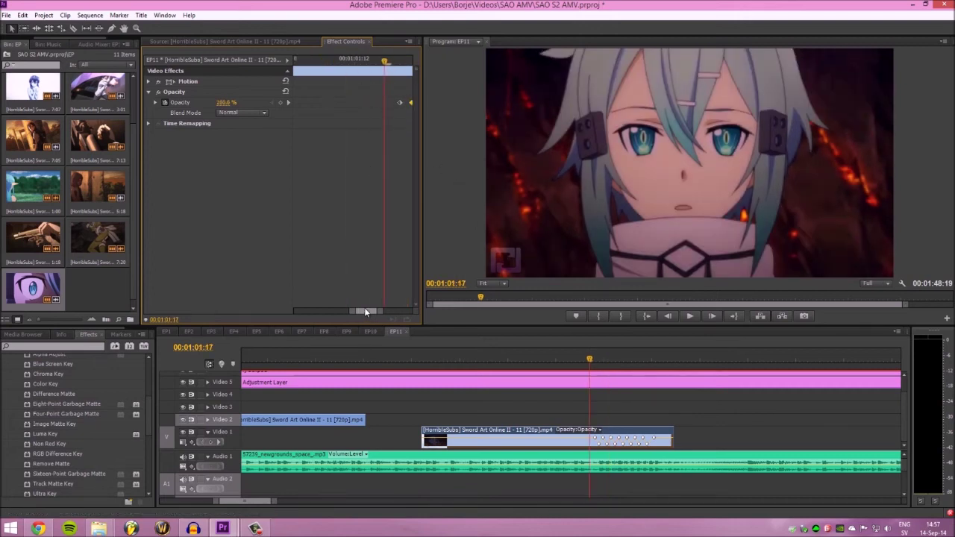
left_click_drag(332, 61, 333, 89)
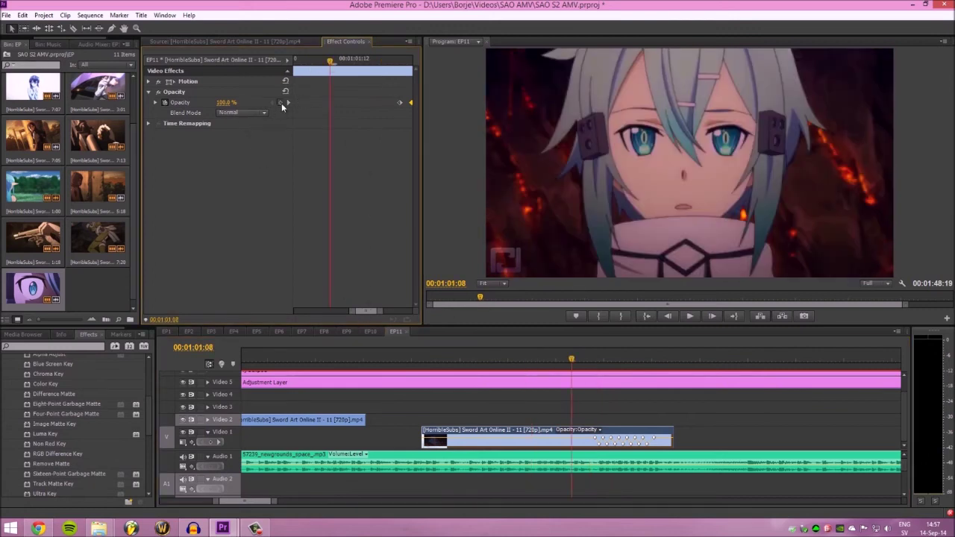
key("Right")
key("Right")
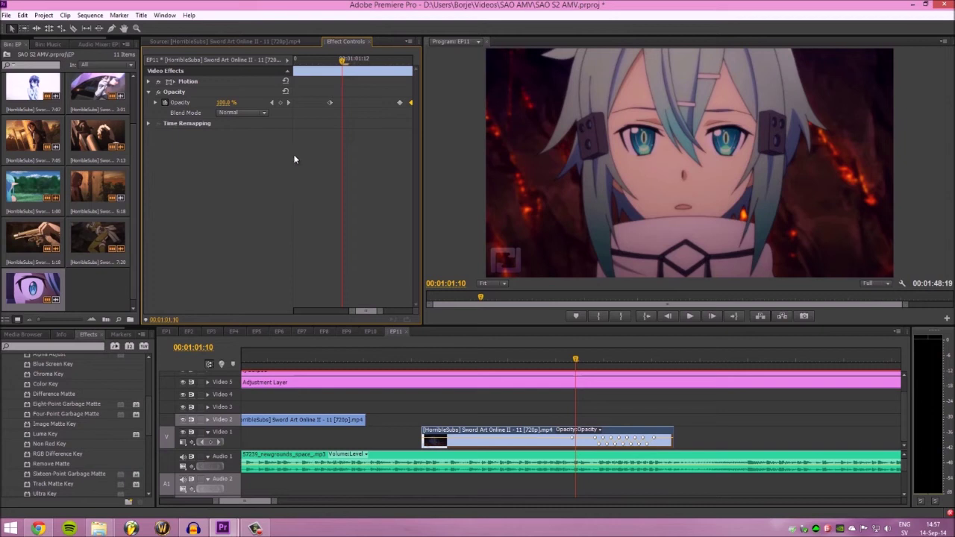
Step: Add alternating low and high Opacity keyframes from 00:01:01:10, ending with 100% at 00:01:01:17, and shift the last one slightly earlier
left_click_drag(226, 103, 257, 106)
key("Right")
key("Right")
key("Right")
key("Right")
key("Right")
key("Right")
key("Right")
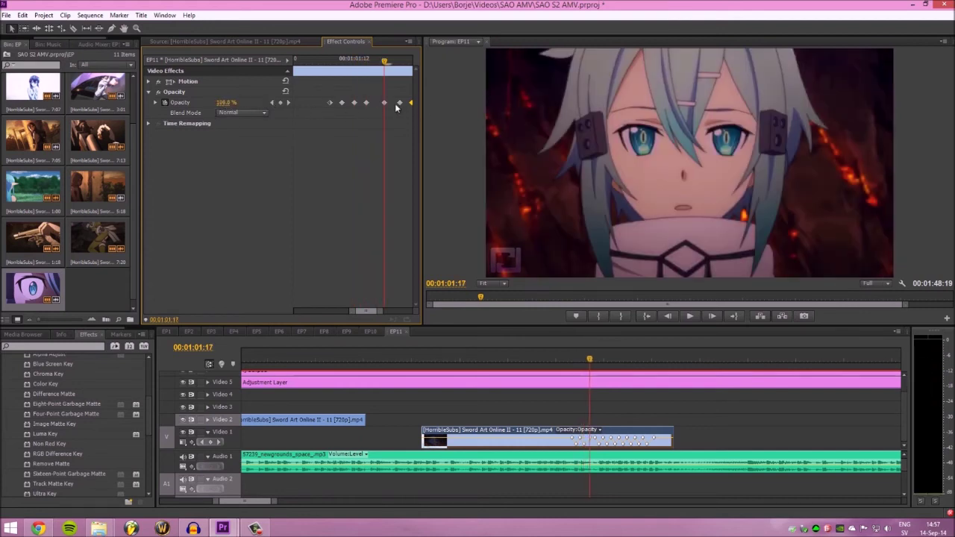
left_click_drag(385, 102, 379, 106)
Step: Play back the extended Opacity flicker from about 00:01:01:07
left_click(569, 360)
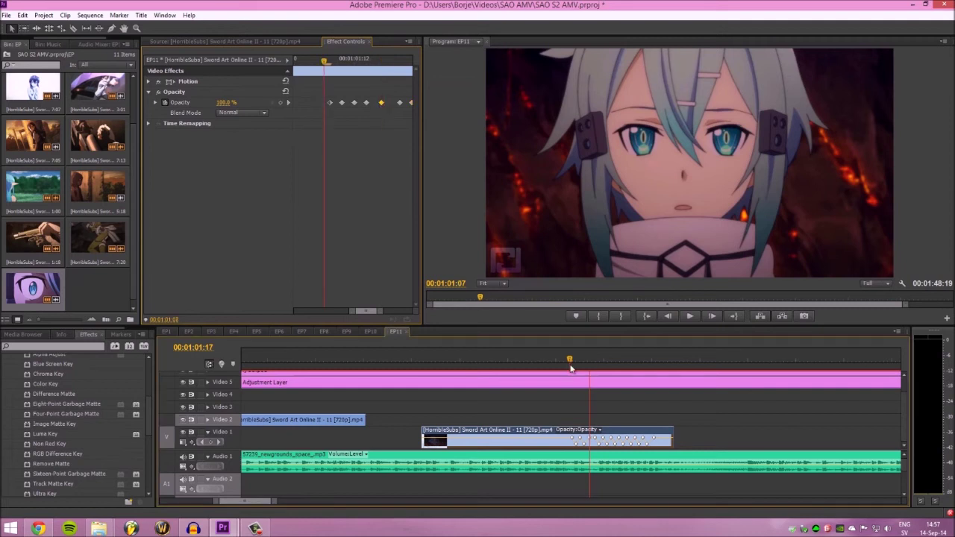
key("space")
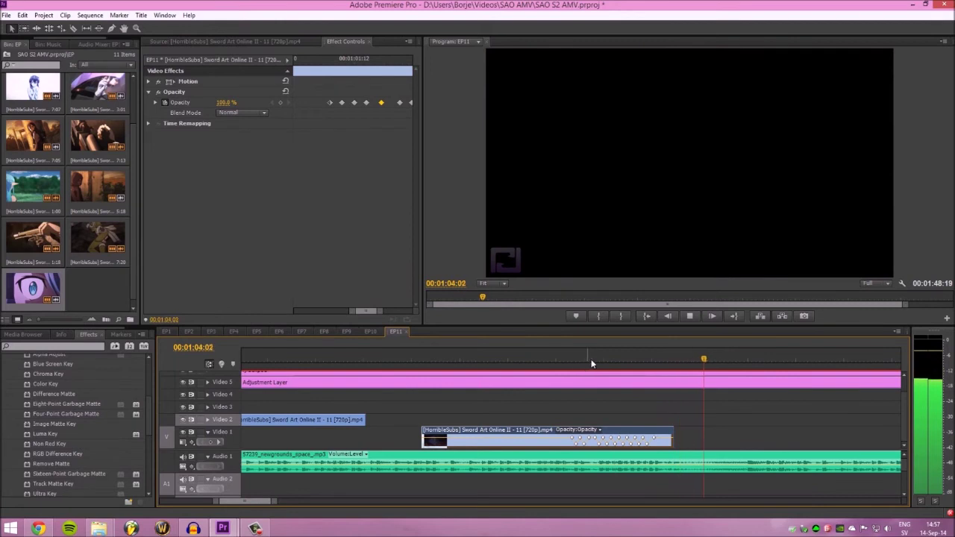
left_click(567, 360)
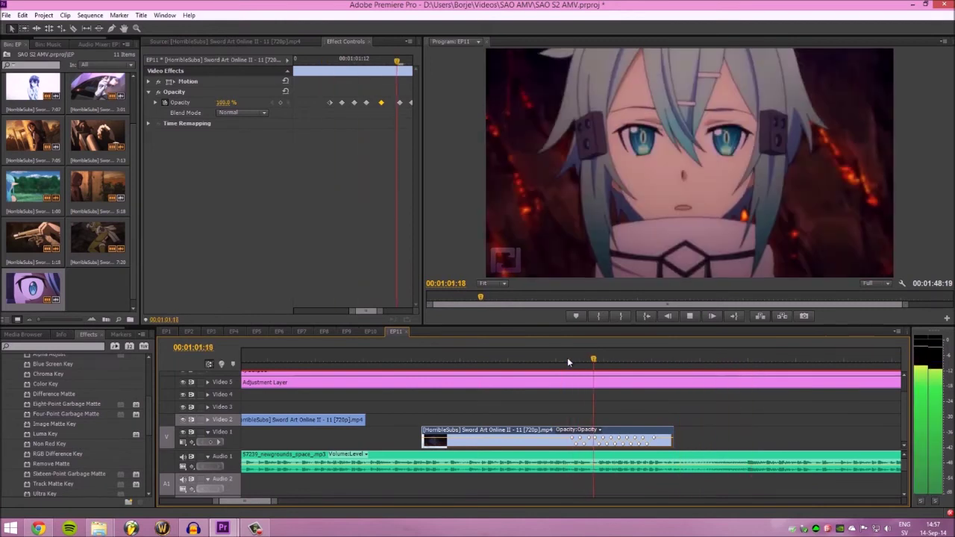
key("ctrl+z")
left_click(536, 359)
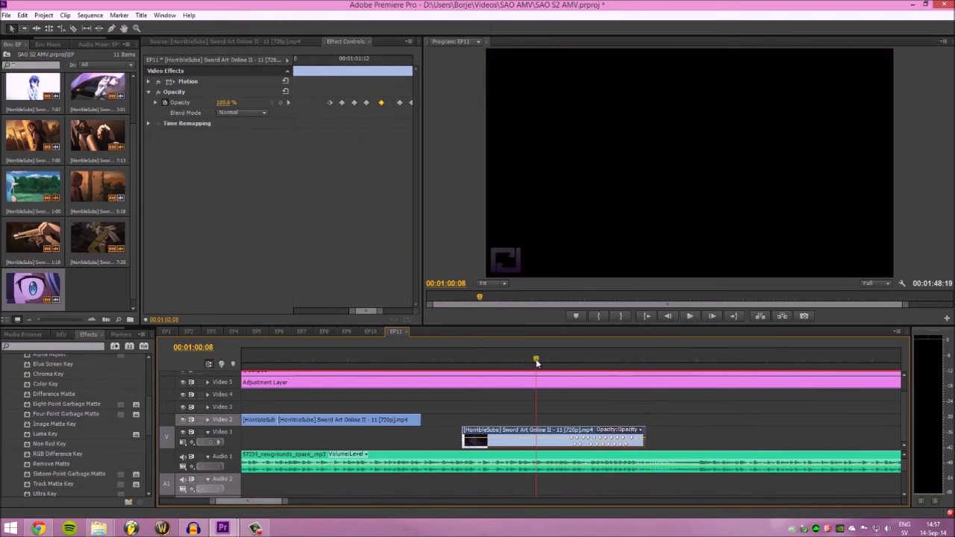
Step: Fade in the Video 1 clip with Opacity keyframes from 0% at 00:00:58:05 to full opacity at 00:00:58:14, and return to its start
left_click_drag(536, 359, 461, 359)
left_click_drag(361, 313, 240, 320)
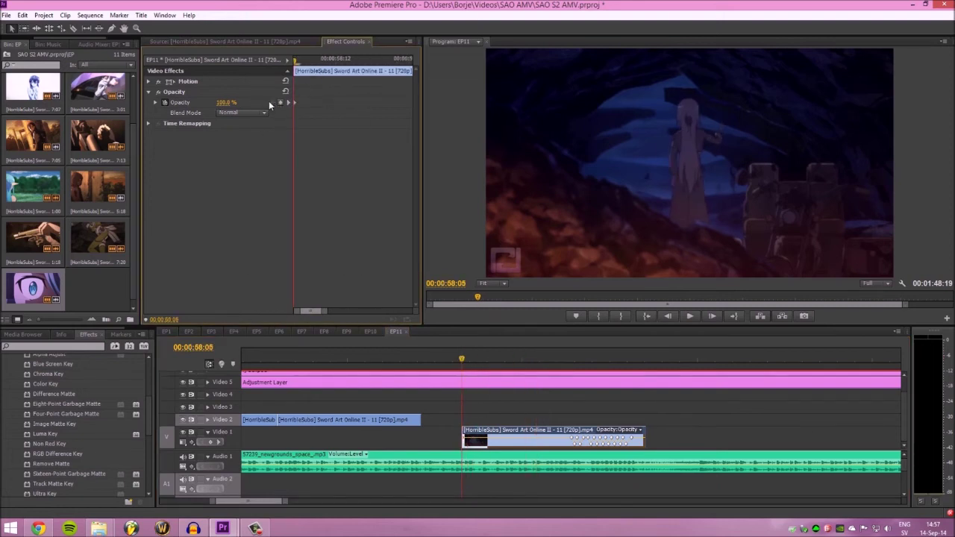
left_click_drag(224, 103, 186, 105)
left_click_drag(305, 60, 349, 61)
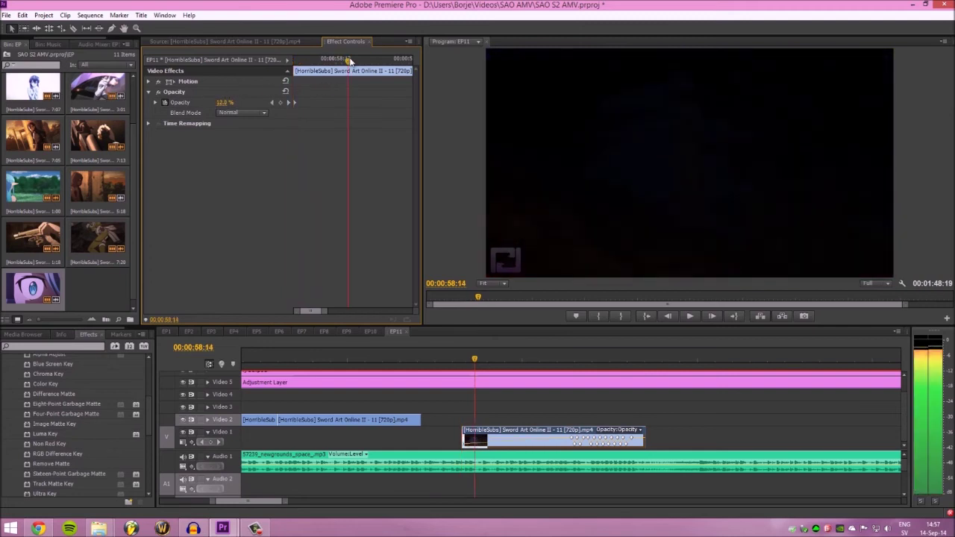
left_click_drag(223, 102, 283, 104)
left_click(462, 359)
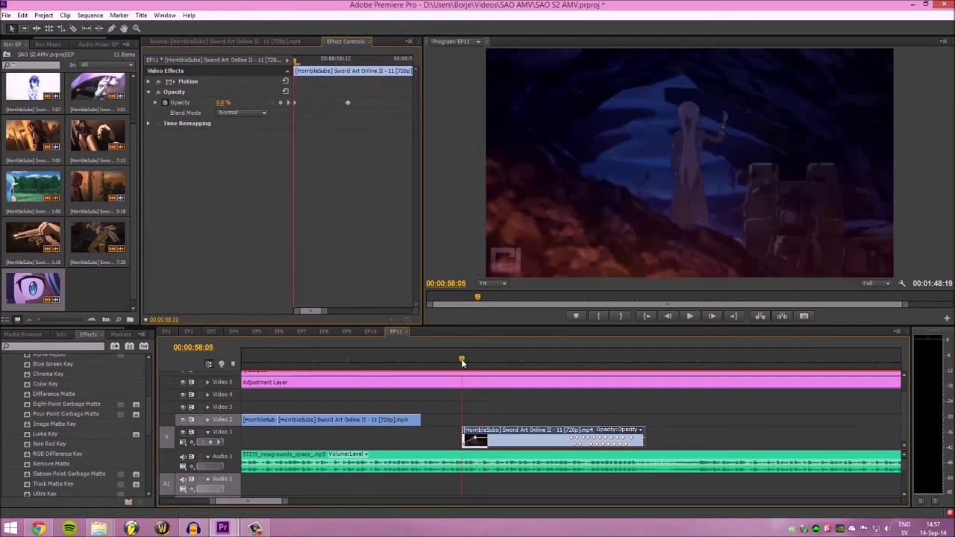
Step: Add two intermediate Opacity keyframes inside the Video 1 clip's fade-in, dropping to 36.7% at 00:00:58:11
key("space")
left_click(323, 60)
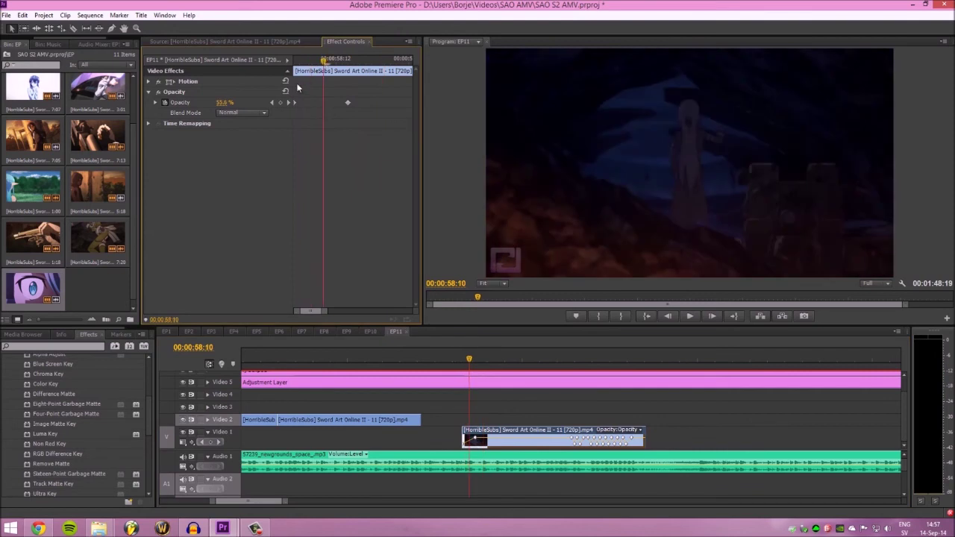
left_click(224, 102)
mouse_move(321, 63)
left_mouse_down()
mouse_move(311, 65)
mouse_move(329, 63)
left_mouse_up()
left_click_drag(225, 103, 208, 107)
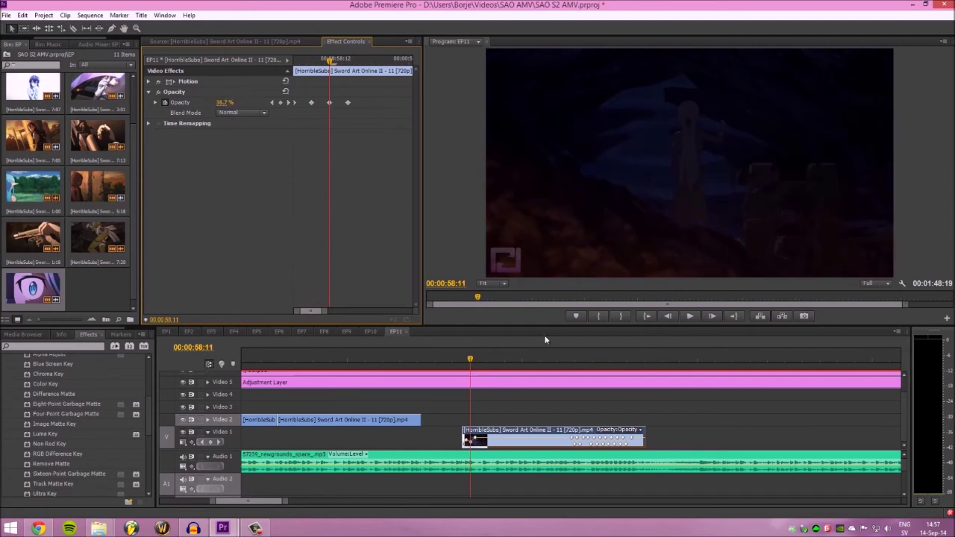
Step: Play back the flickering fade-in from just before the Video 1 clip's start
left_click(453, 364)
key("space")
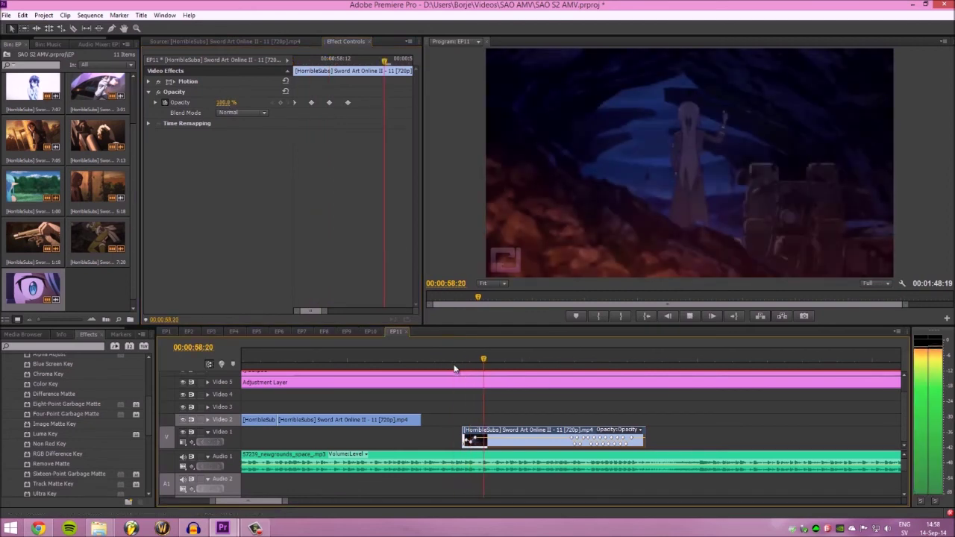
key("space")
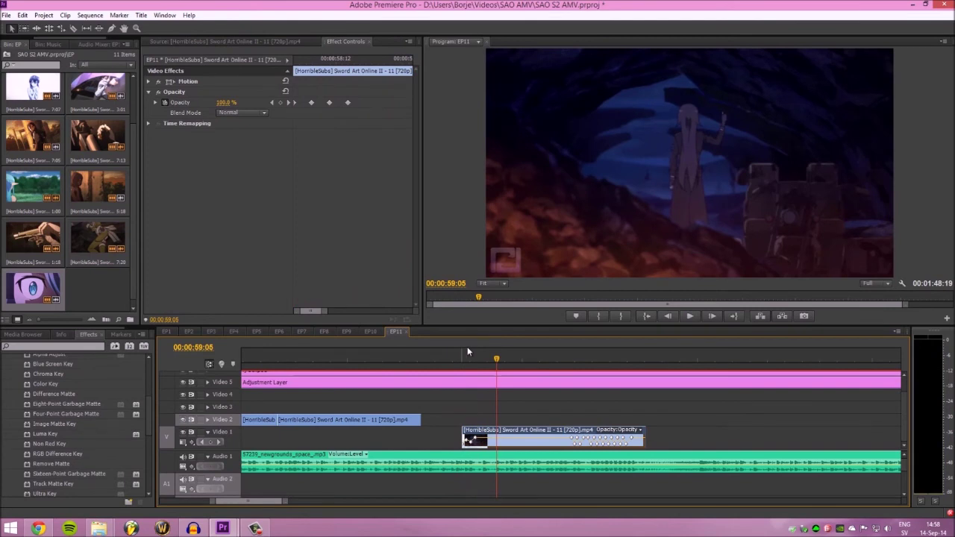
Step: Play the EP11 sequence from about 00:00:28:00 through the first Video 3 clips
key("minus")
key("minus")
key("minus")
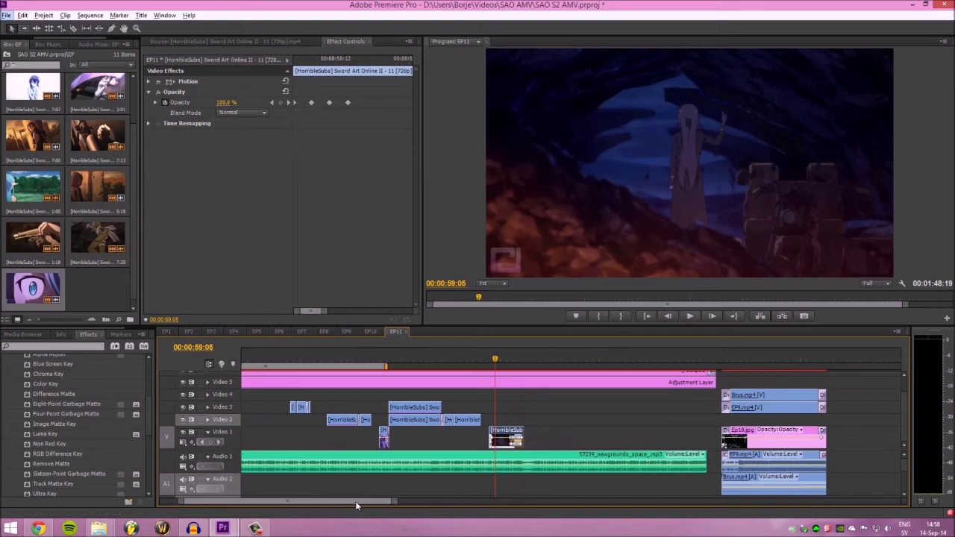
key("equal")
left_click(427, 359)
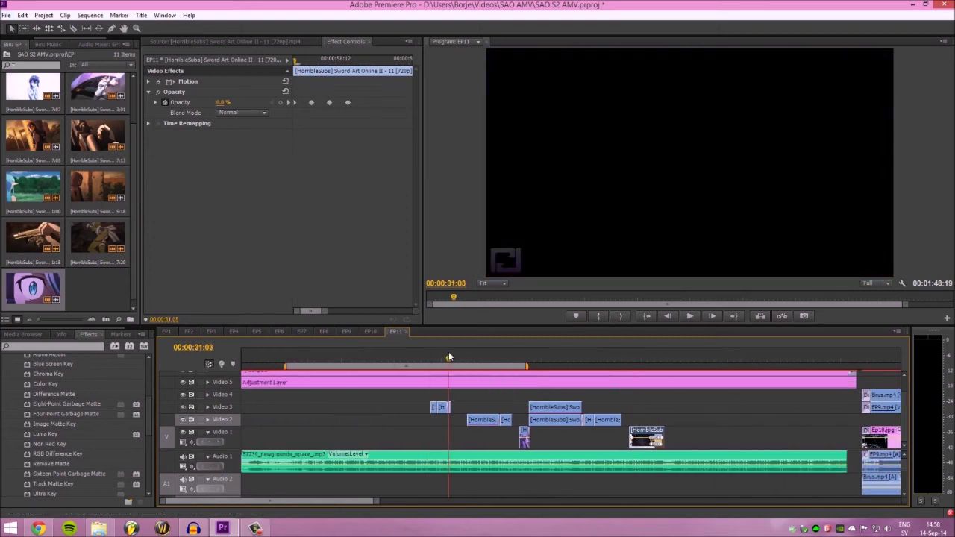
left_click_drag(449, 352, 426, 359)
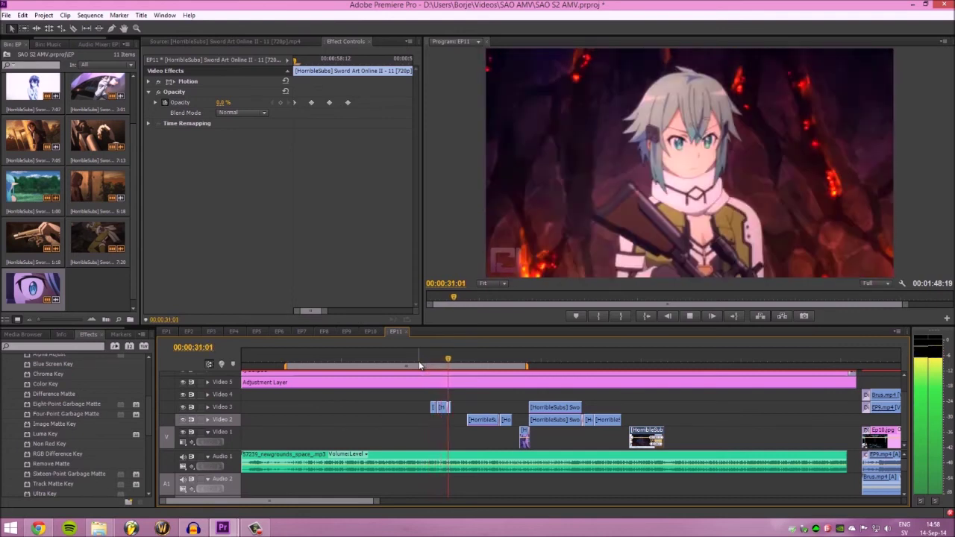
key("space")
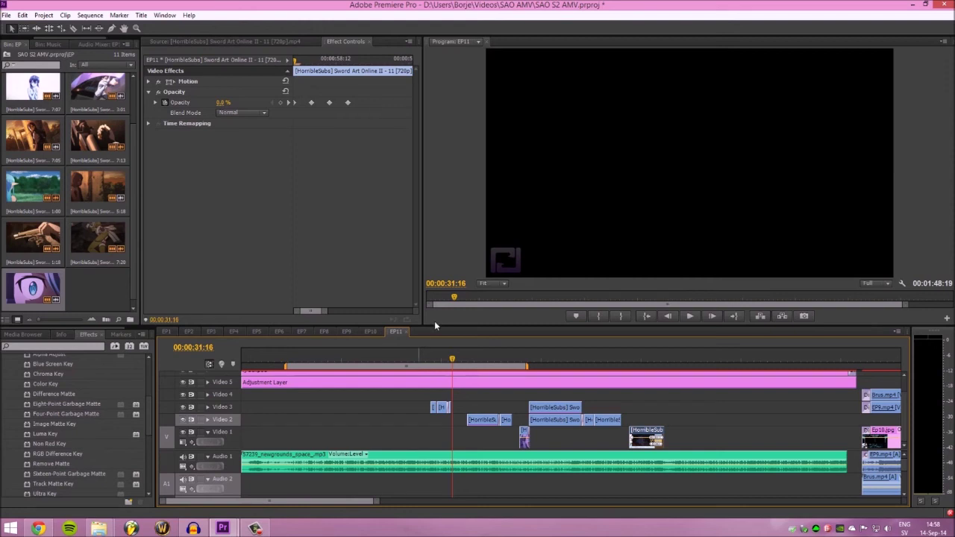
Step: Open the EP7 sequence and play its opening seconds
left_click(282, 331)
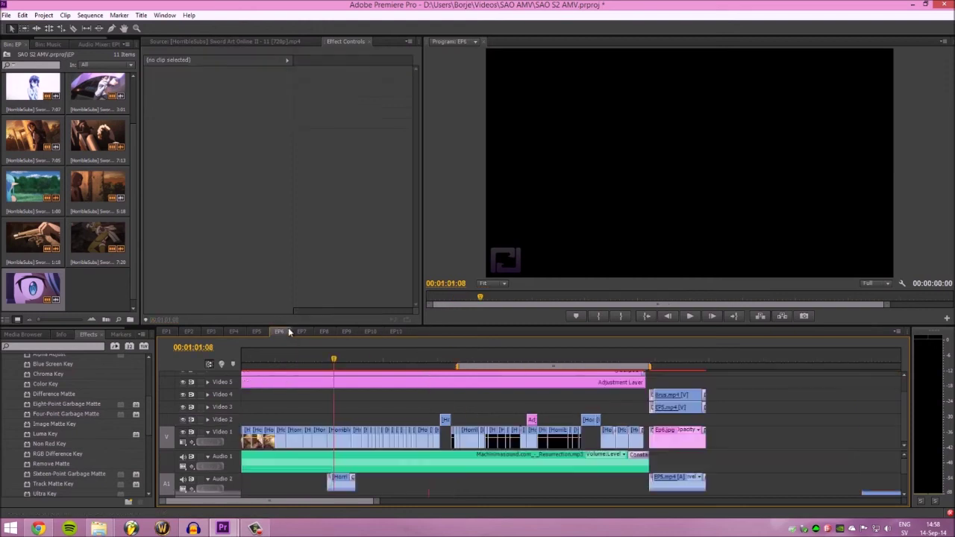
left_click(302, 331)
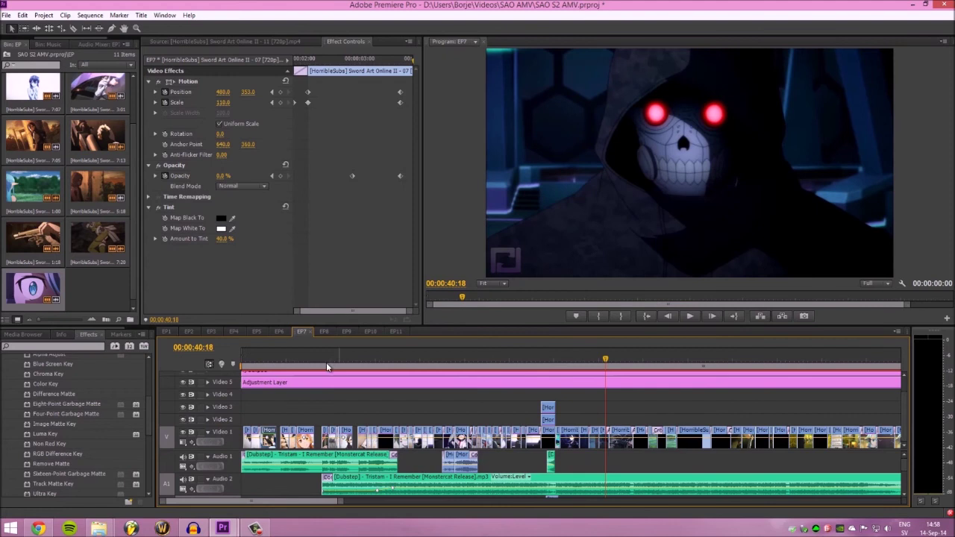
left_click(246, 359)
key("space")
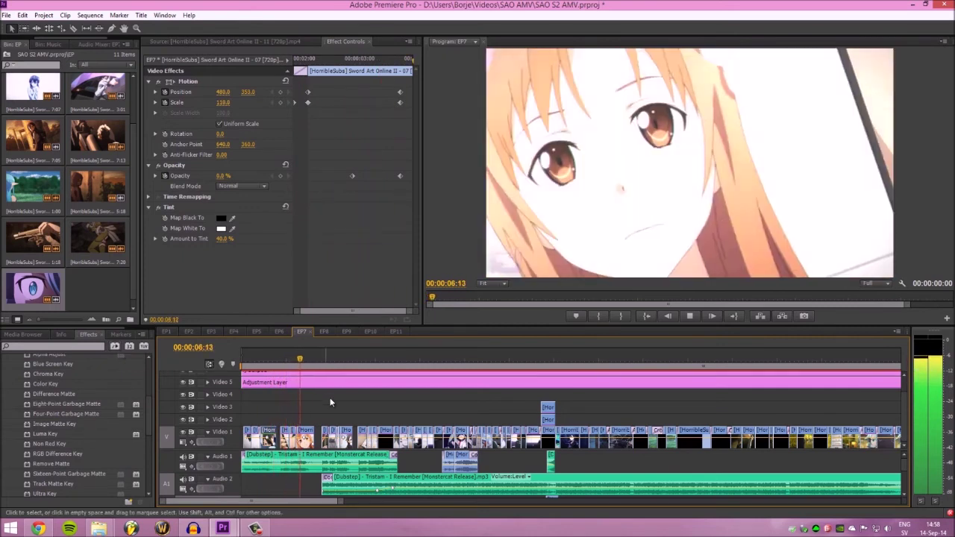
key("space")
scroll(360, 413, "down", 5)
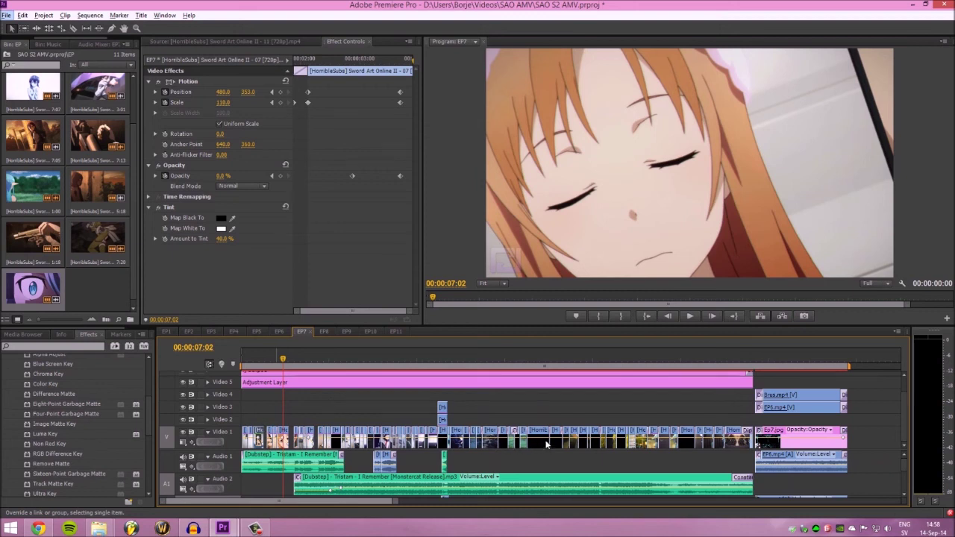
Step: Play the EP7 split-screen section from about 00:00:32:23
left_click(434, 360)
key("space")
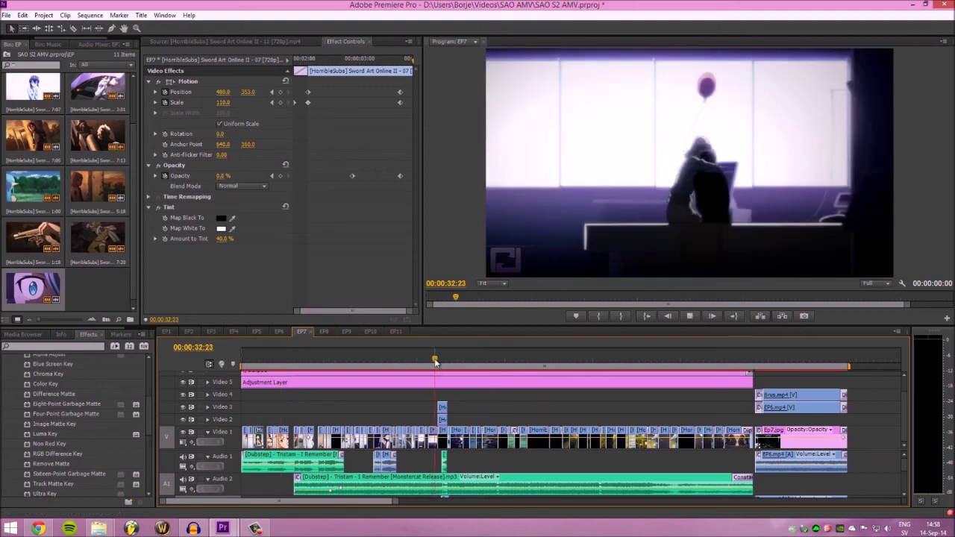
scroll(419, 410, "up", 1)
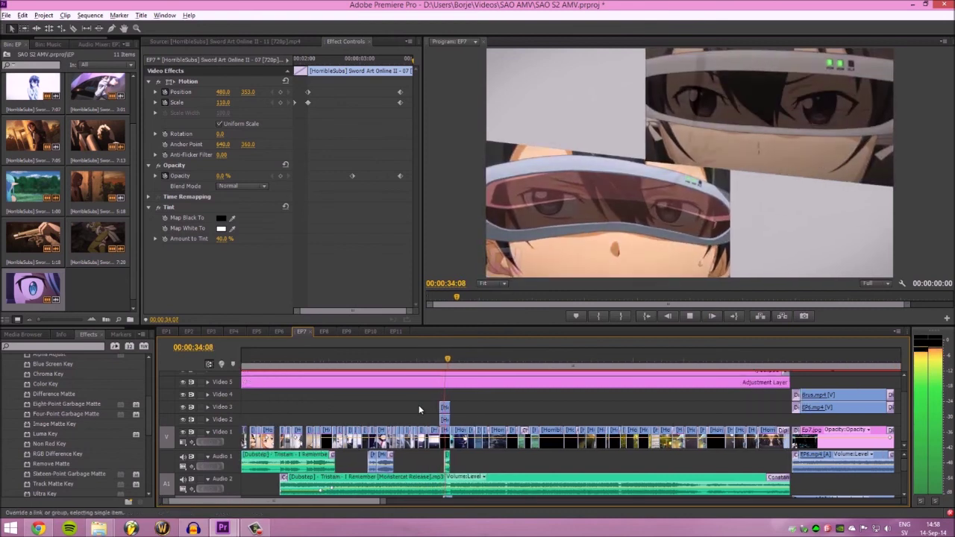
scroll(419, 408, "up", 5)
Step: Examine the Corner Pin effect on the Video 3 clip at 00:00:34:04
left_click(480, 359)
left_click(480, 411)
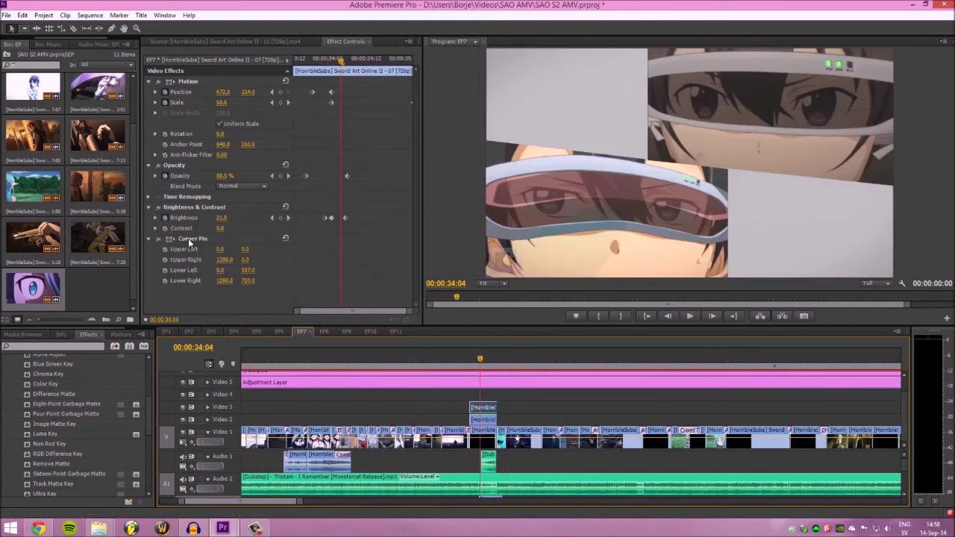
left_click(188, 239)
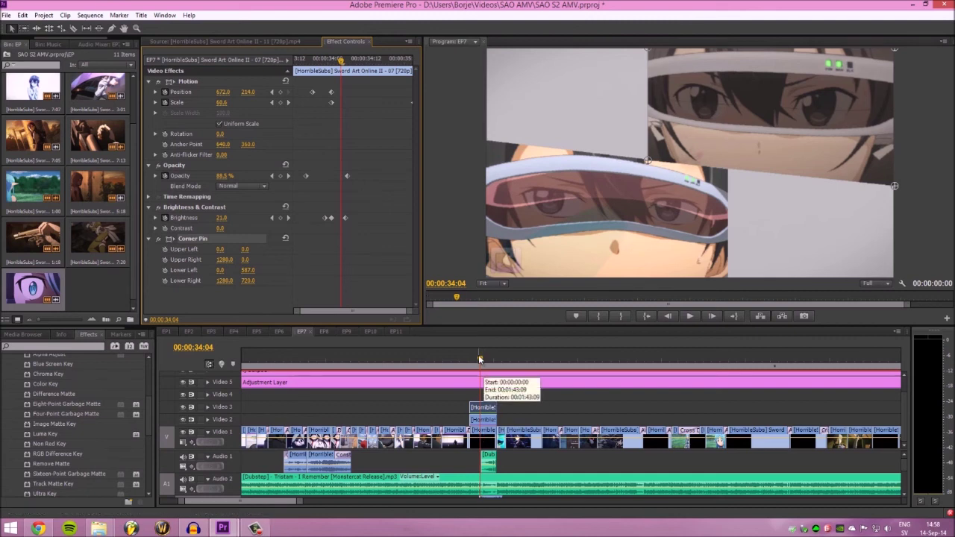
Step: Collapse the Keying effects and look through the Video Effects categories
scroll(28, 418, "up", 2)
left_click(15, 412)
scroll(22, 409, "up", 1)
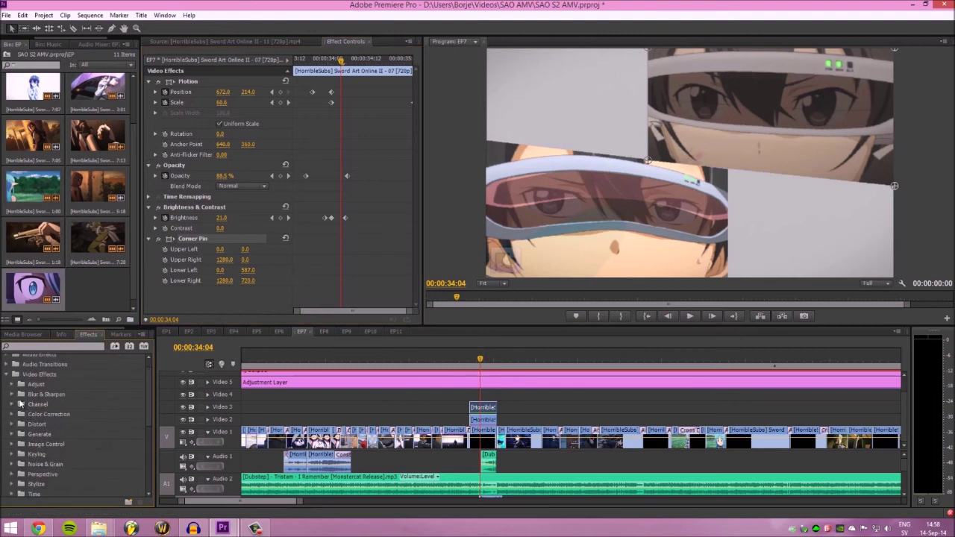
scroll(22, 403, "down", 1)
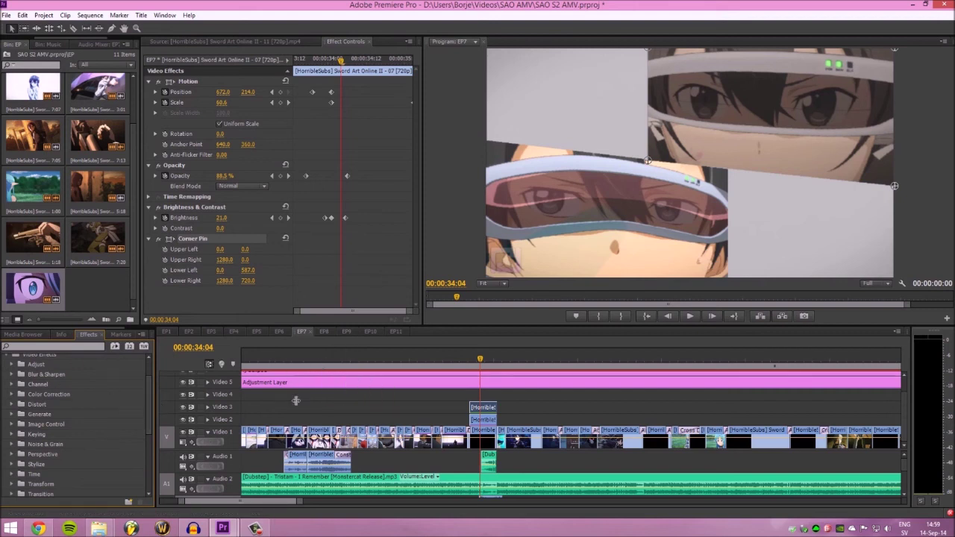
Step: Preview the EP7 frames at 00:00:46:18 and 00:00:47:19
left_click(673, 361)
left_click(693, 363)
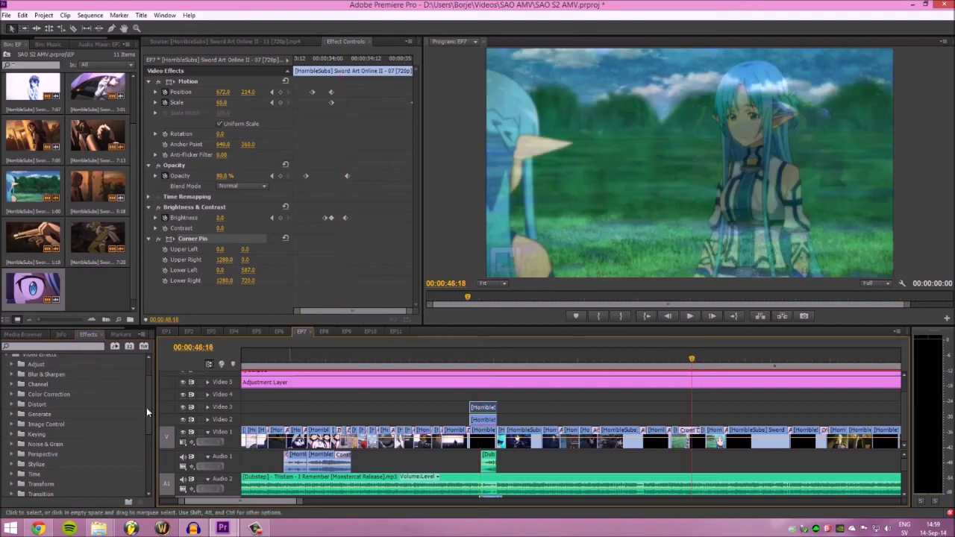
scroll(75, 418, "up", 1)
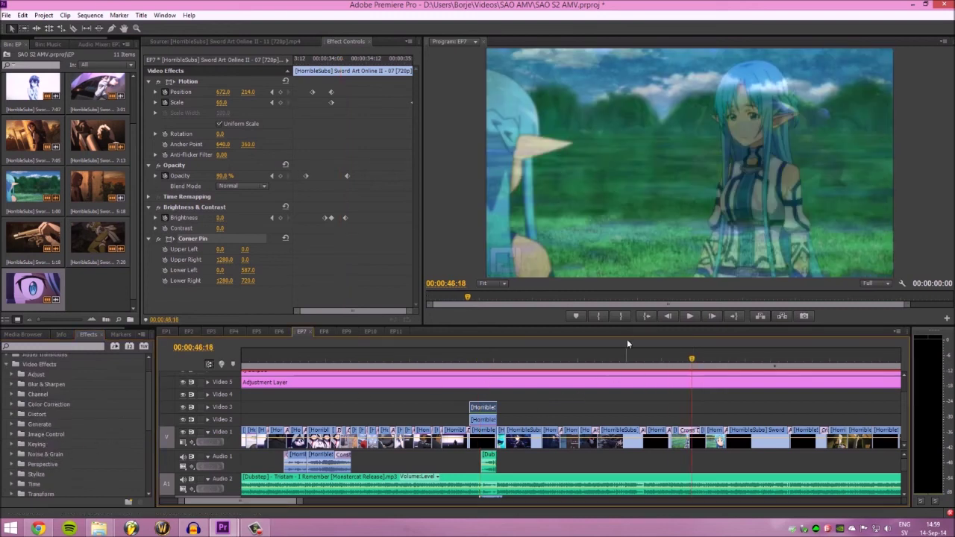
left_click(709, 360)
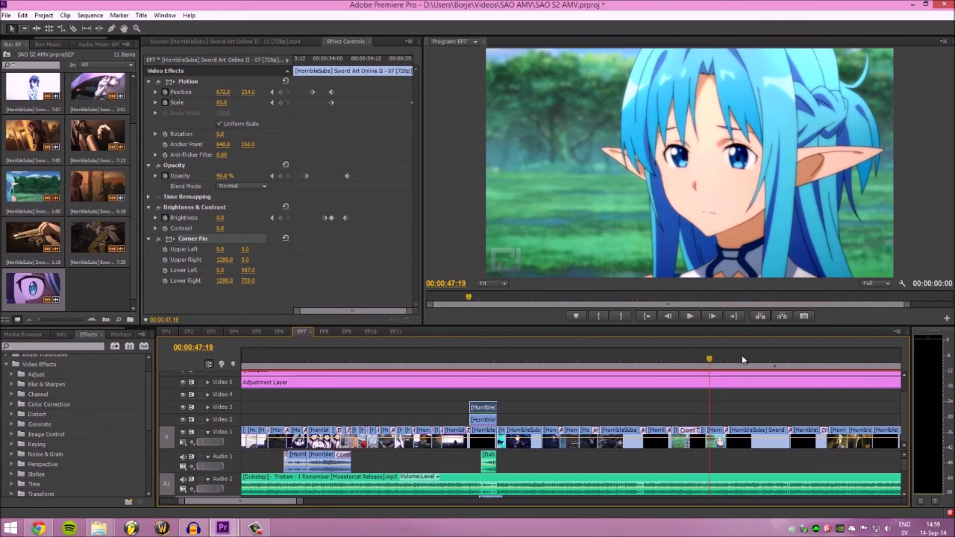
Step: Return to the EP11 sequence and scrub forward to 00:00:36:21
left_click(396, 332)
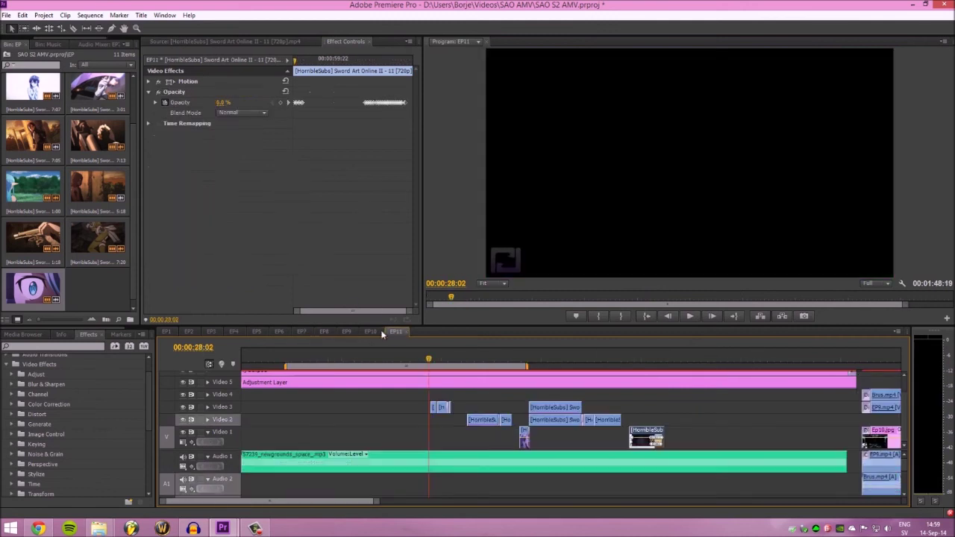
left_click(371, 331)
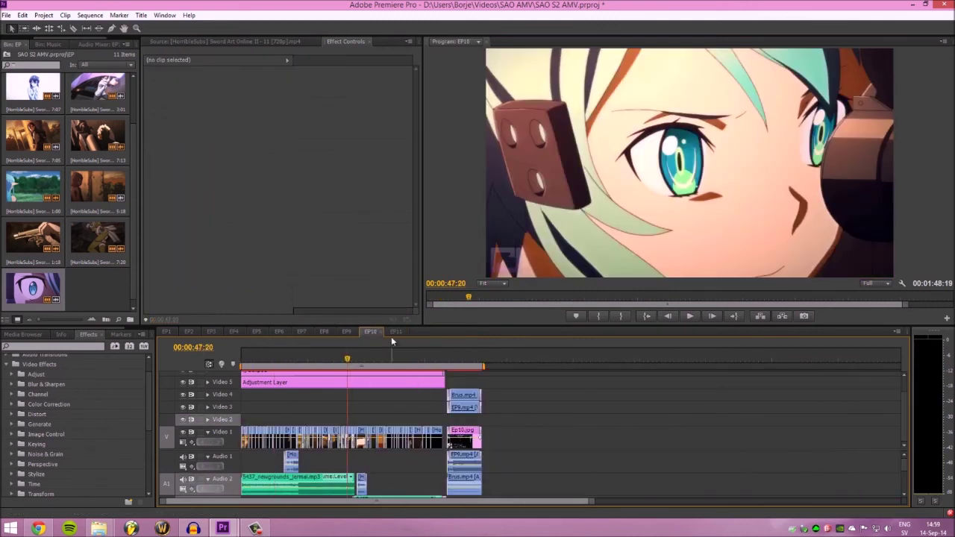
left_click(396, 331)
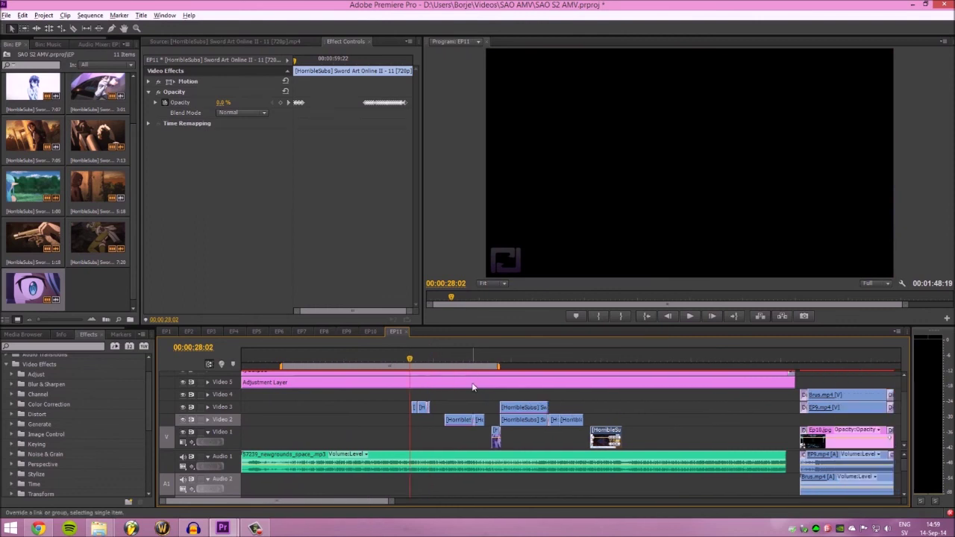
scroll(459, 364, "down", 2, "alt")
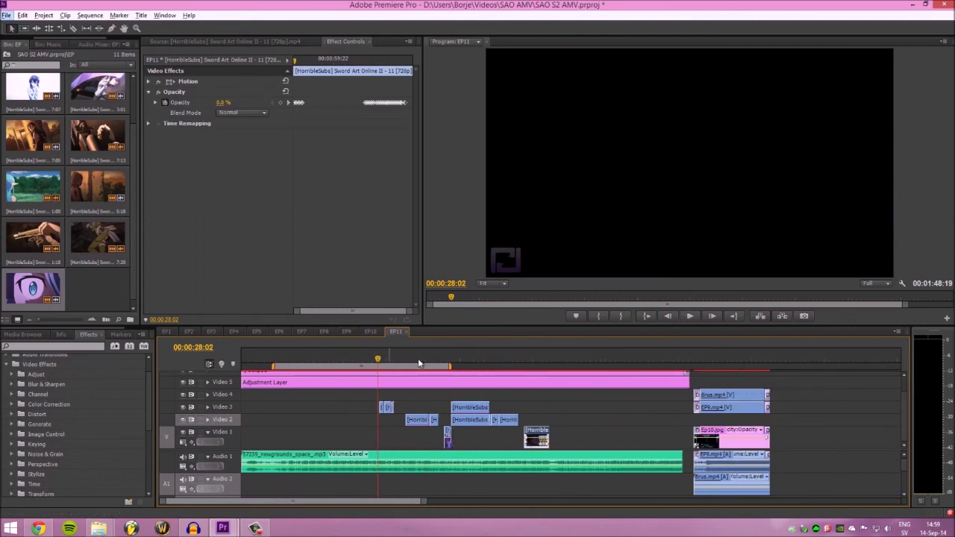
left_click(390, 359)
left_click_drag(395, 360, 421, 361)
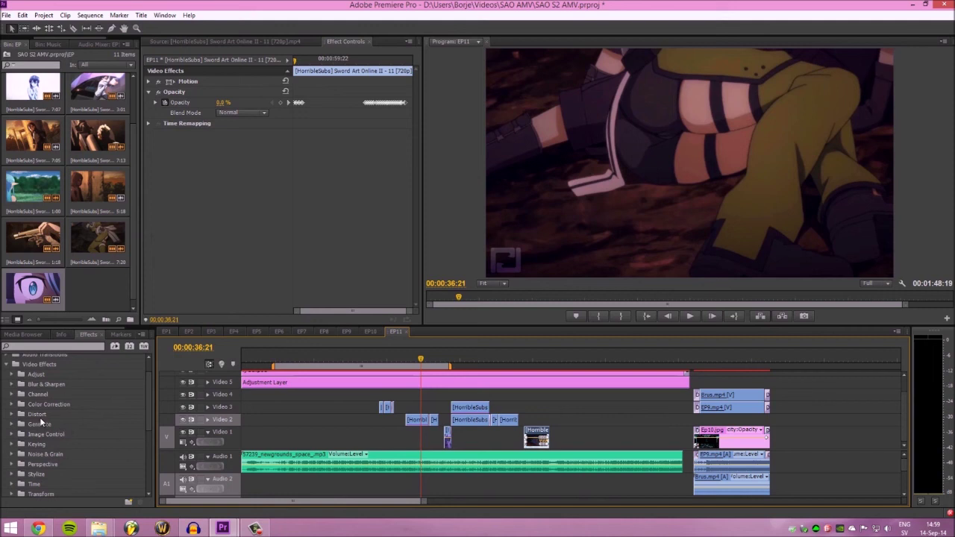
Step: Apply the Bend distortion to the Video 1 clip and keyframe Horizontal Intensity from 00:00:59:07 to 100 at 00:01:00:15
left_click(11, 414)
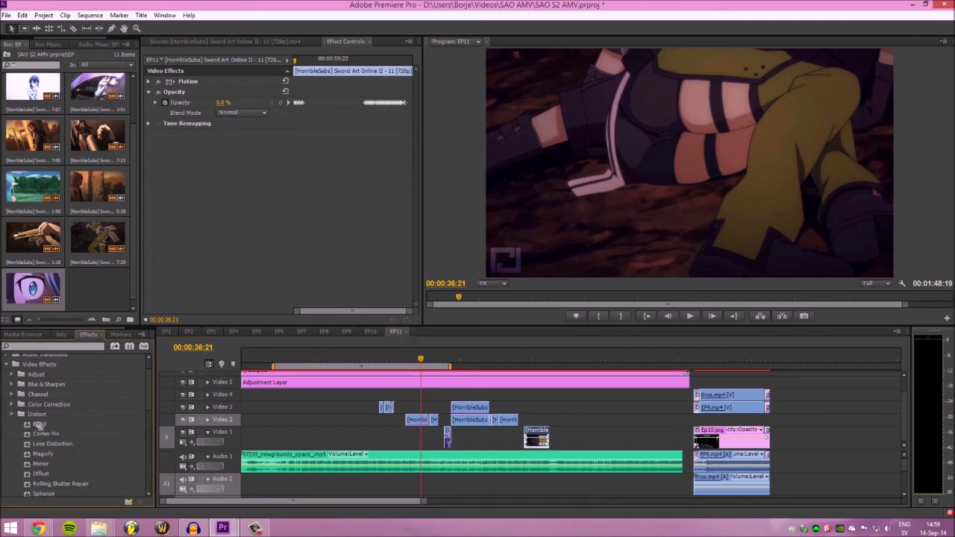
left_click_drag(39, 424, 160, 141)
left_click(320, 60)
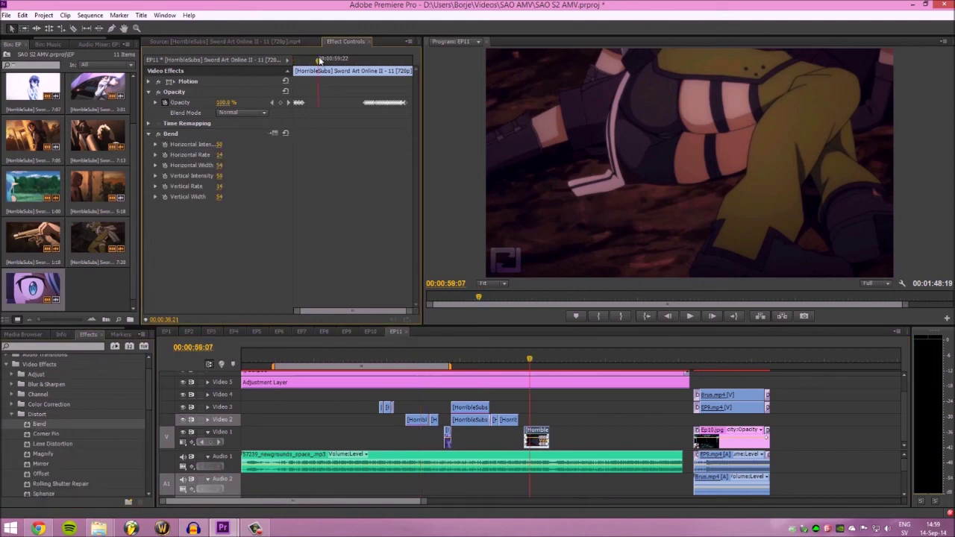
left_click(165, 144)
left_click(359, 59)
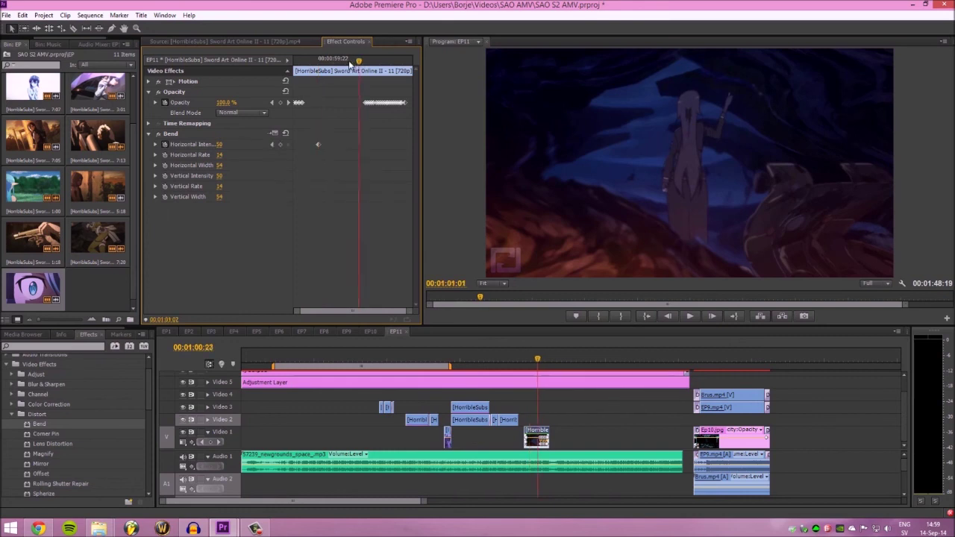
left_click(348, 60)
left_click_drag(221, 144, 258, 146)
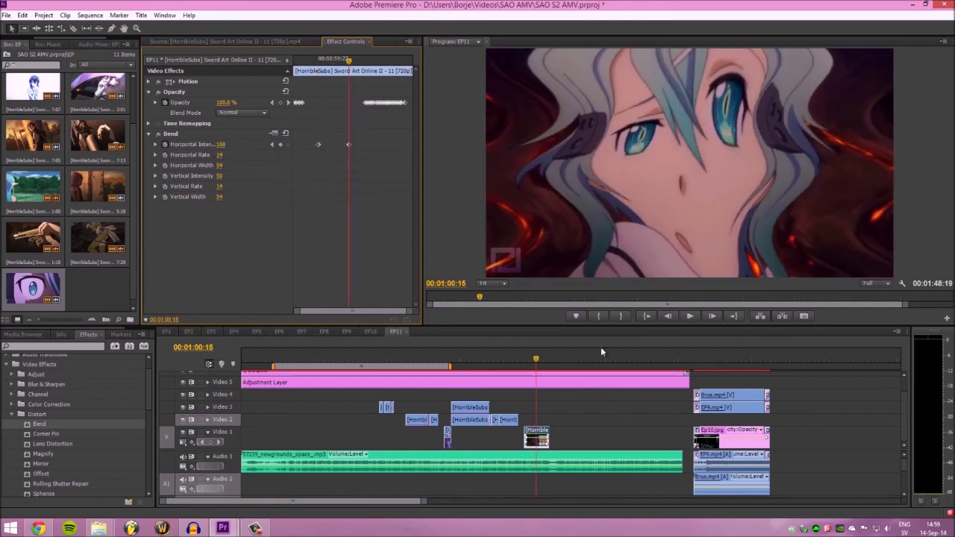
Step: Play back the Bend animation from just before the clip and remove the Bend effect
left_click(522, 359)
key("space")
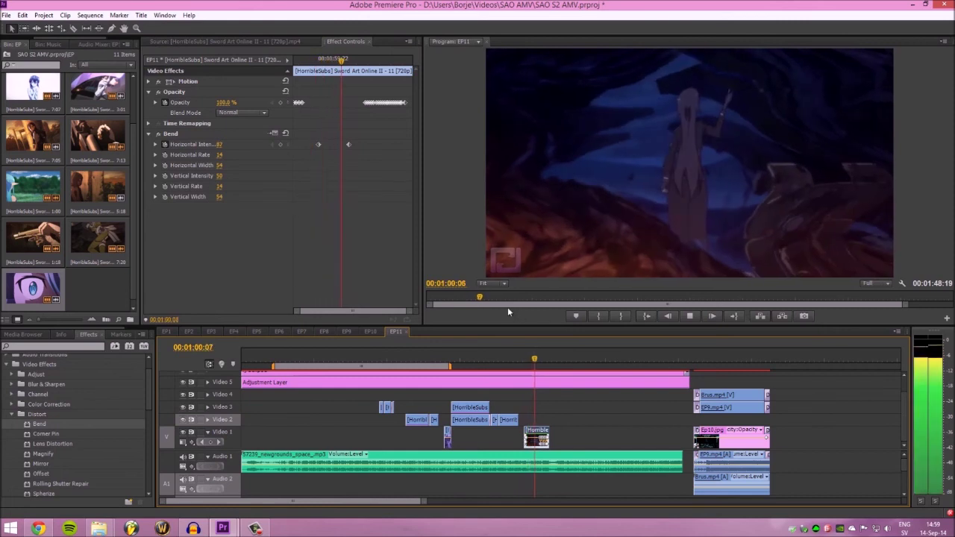
key("space")
key("Delete")
Step: Look through the remaining Distort effects and preview the EP11 frames at 00:00:28:11 and 00:00:39:18
scroll(149, 403, "down", 2)
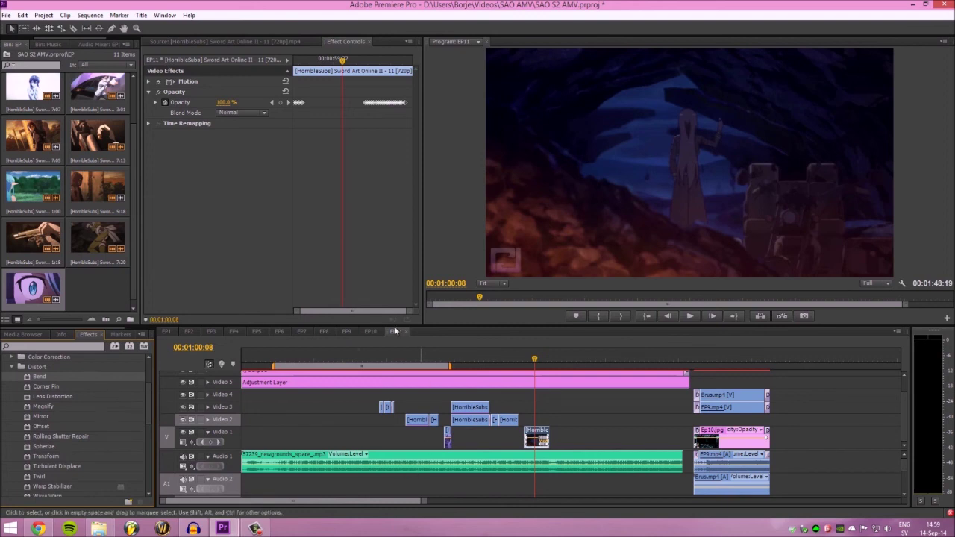
left_click(380, 359)
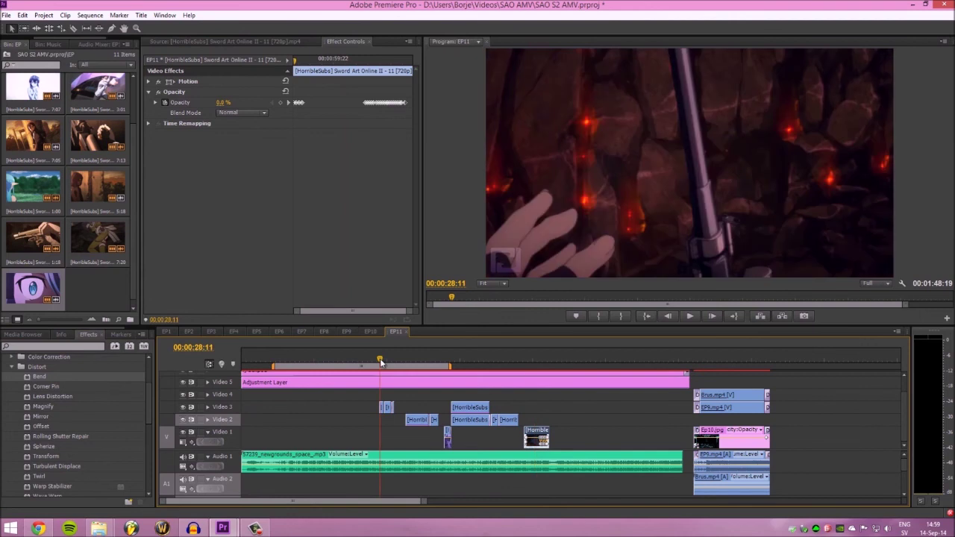
left_click(435, 356)
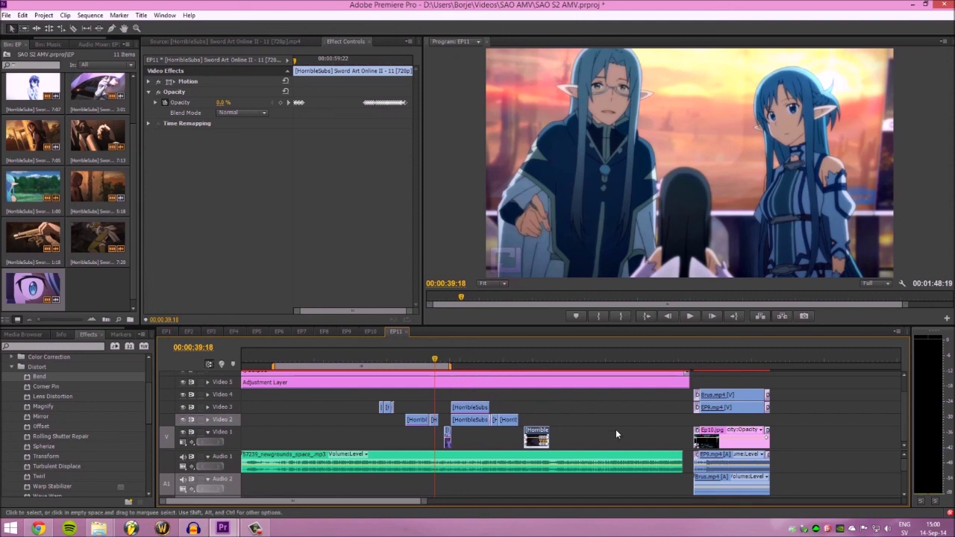
Step: Review the Video 1 clip's Opacity keyframes at 00:01:01:11 and 00:00:58:14, and expand its Motion properties
scroll(419, 425, "up", 1)
scroll(419, 425, "up", 4)
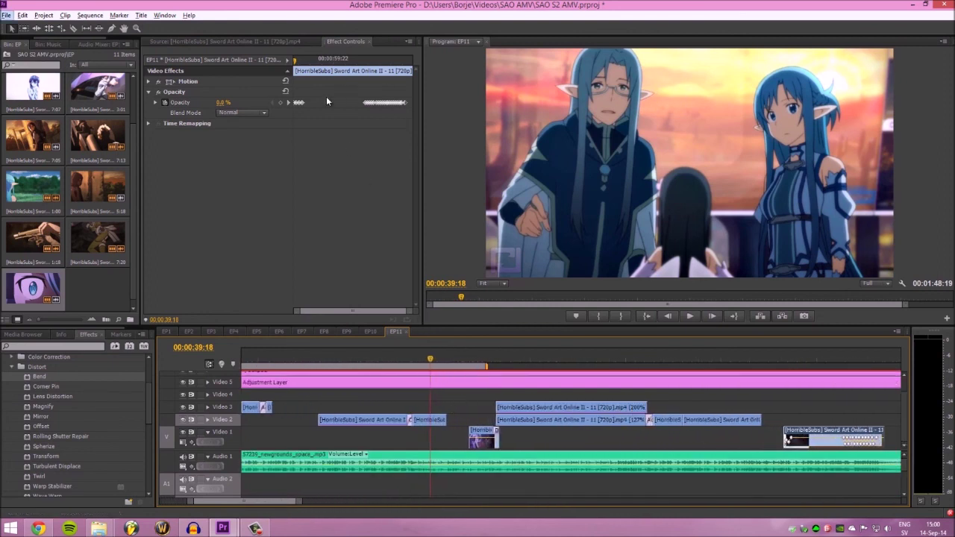
left_click(368, 103)
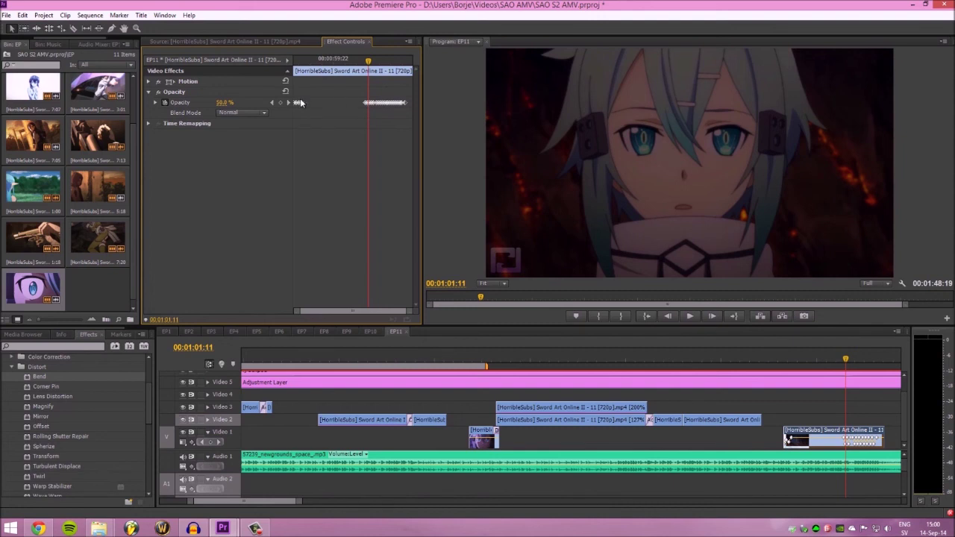
left_click(304, 69)
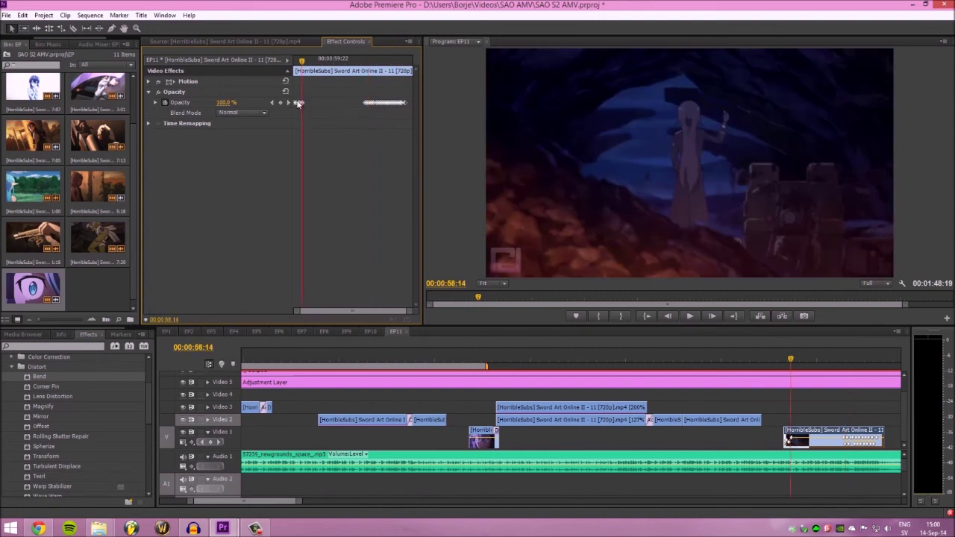
left_click(149, 82)
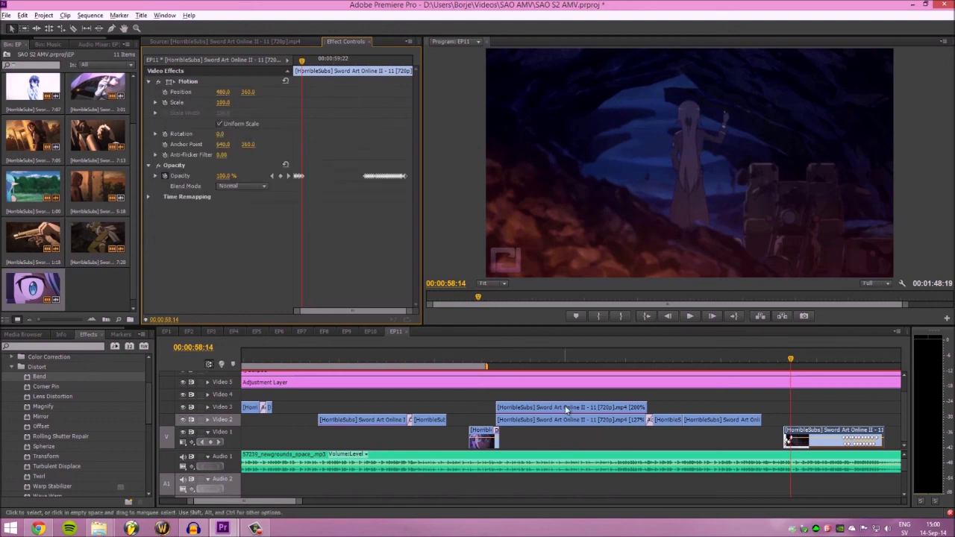
scroll(565, 405, "down", 2)
left_click_drag(329, 500, 340, 506)
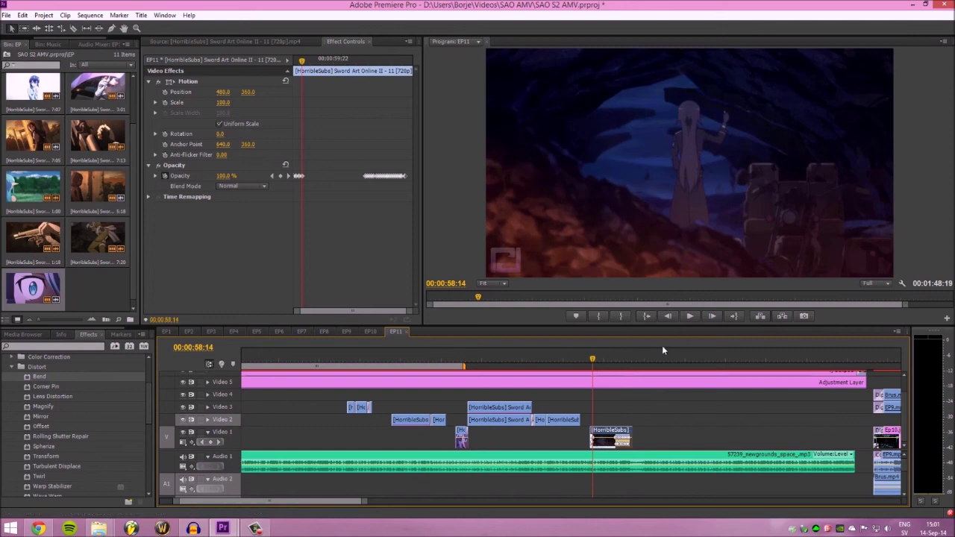
scroll(623, 408, "down", 3, "alt")
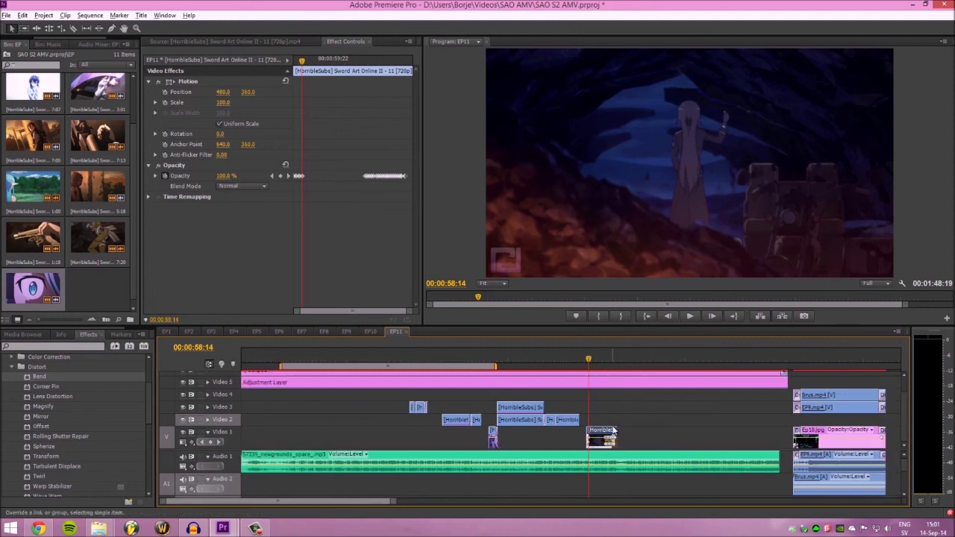